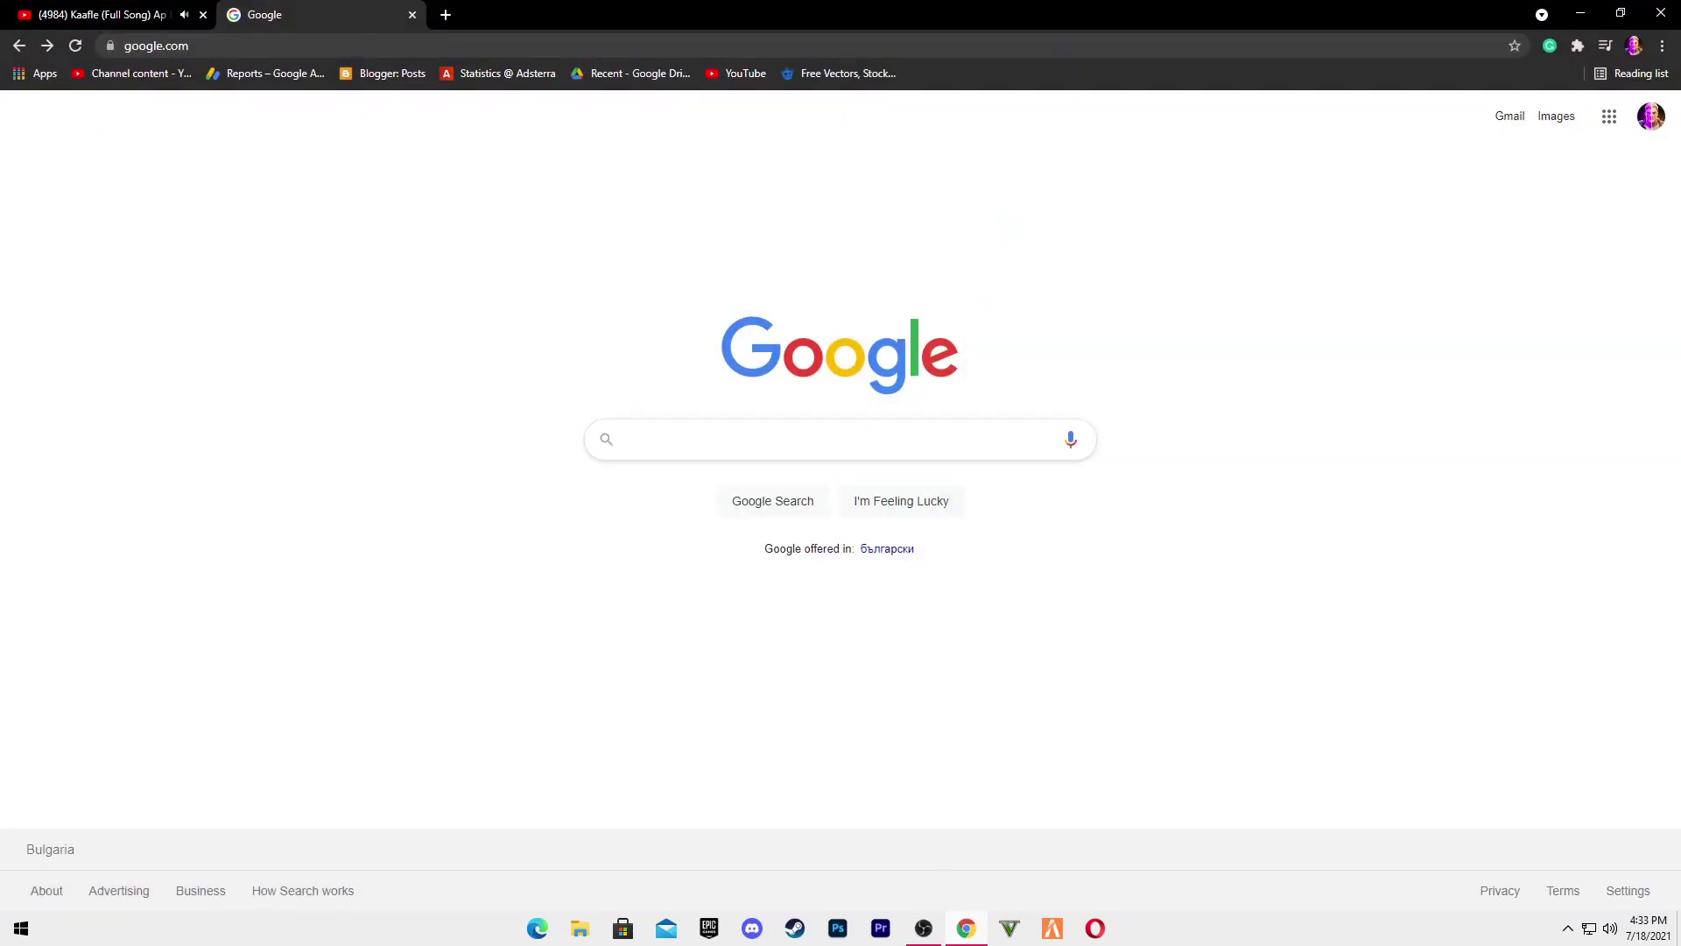
- Search Google for "ripexpacks" and open the ripexpacks.xyz website from the results
click(627, 439)
text(r)
text(ipe)
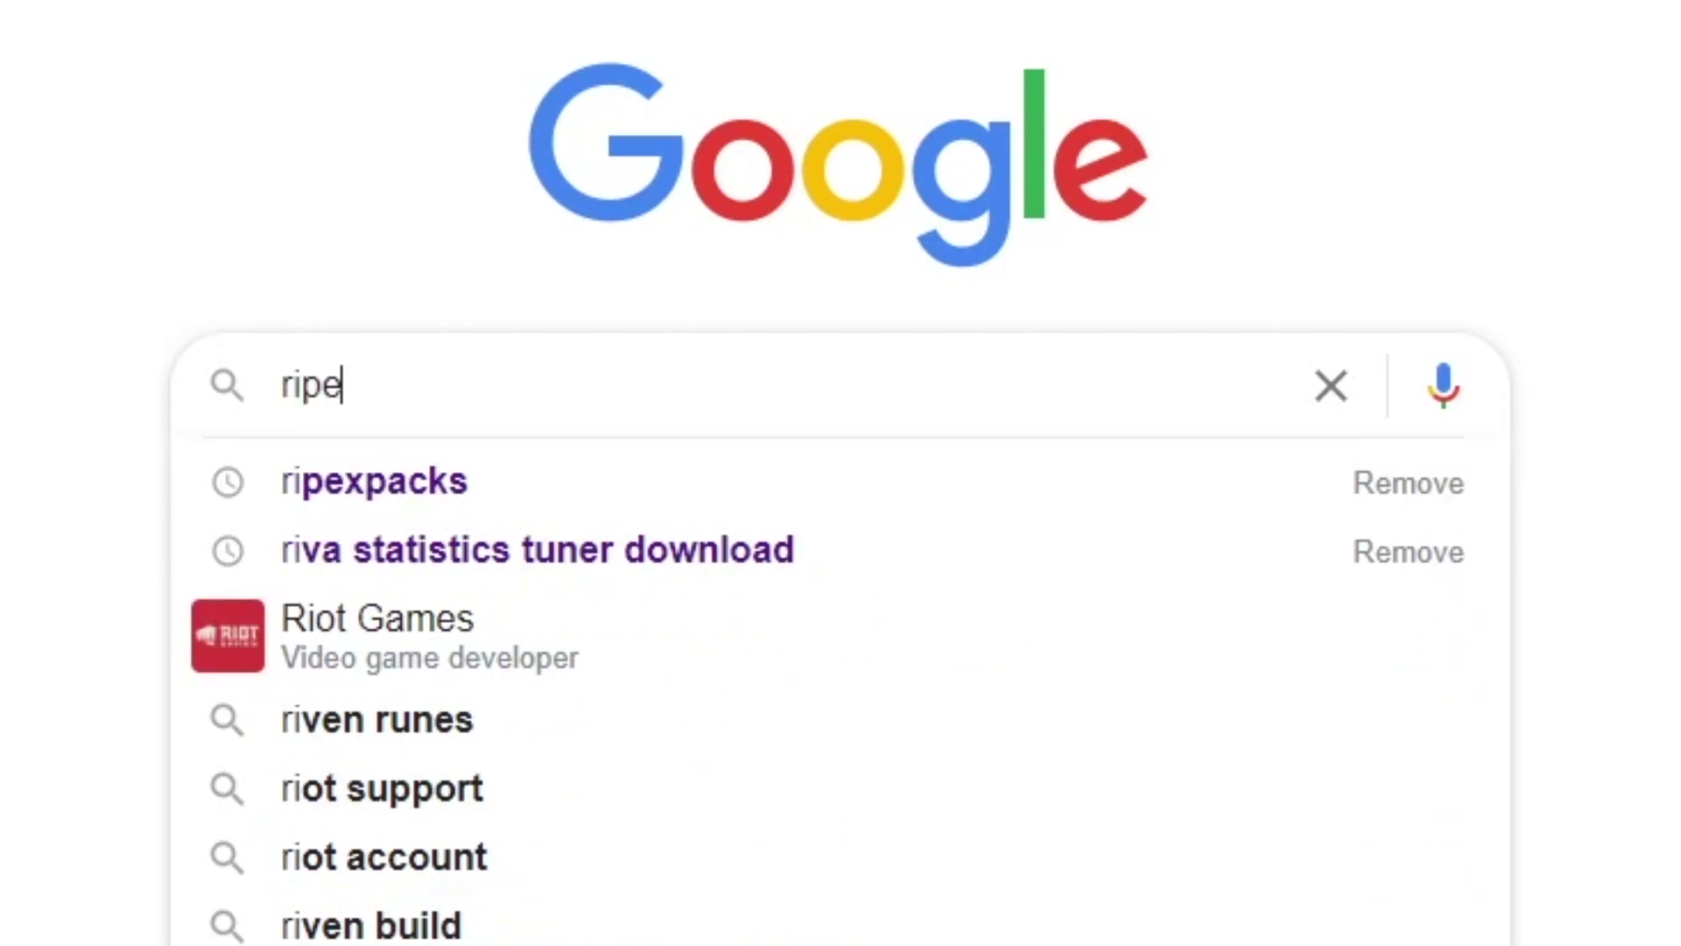
text(xpacks)
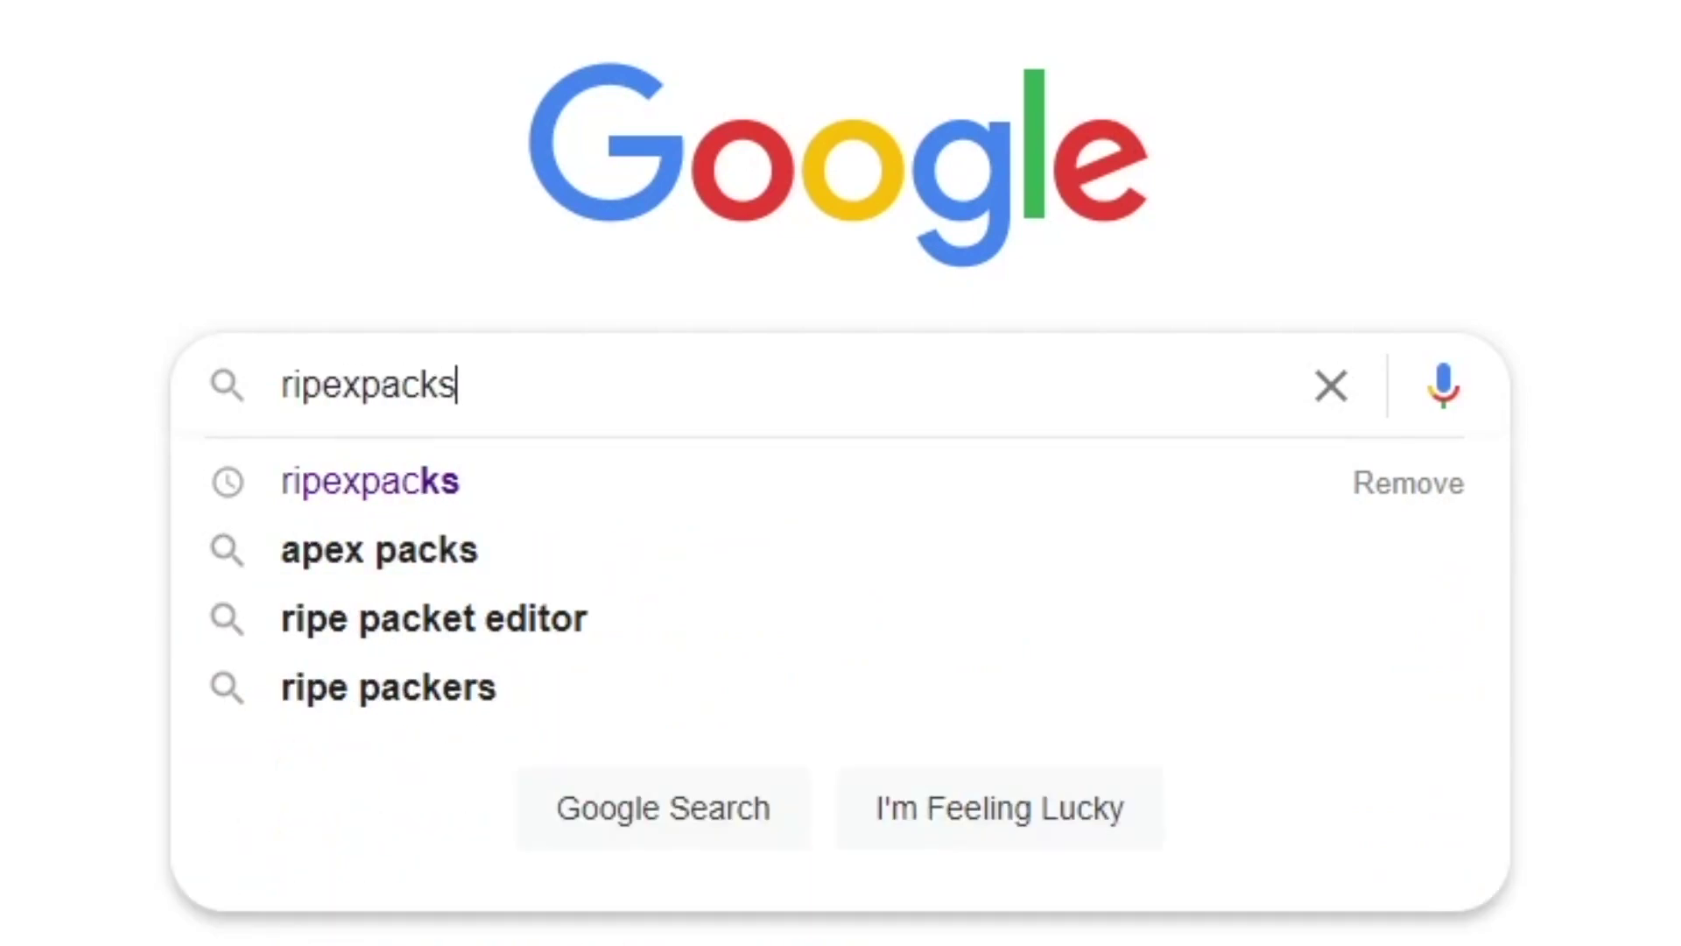
click(401, 504)
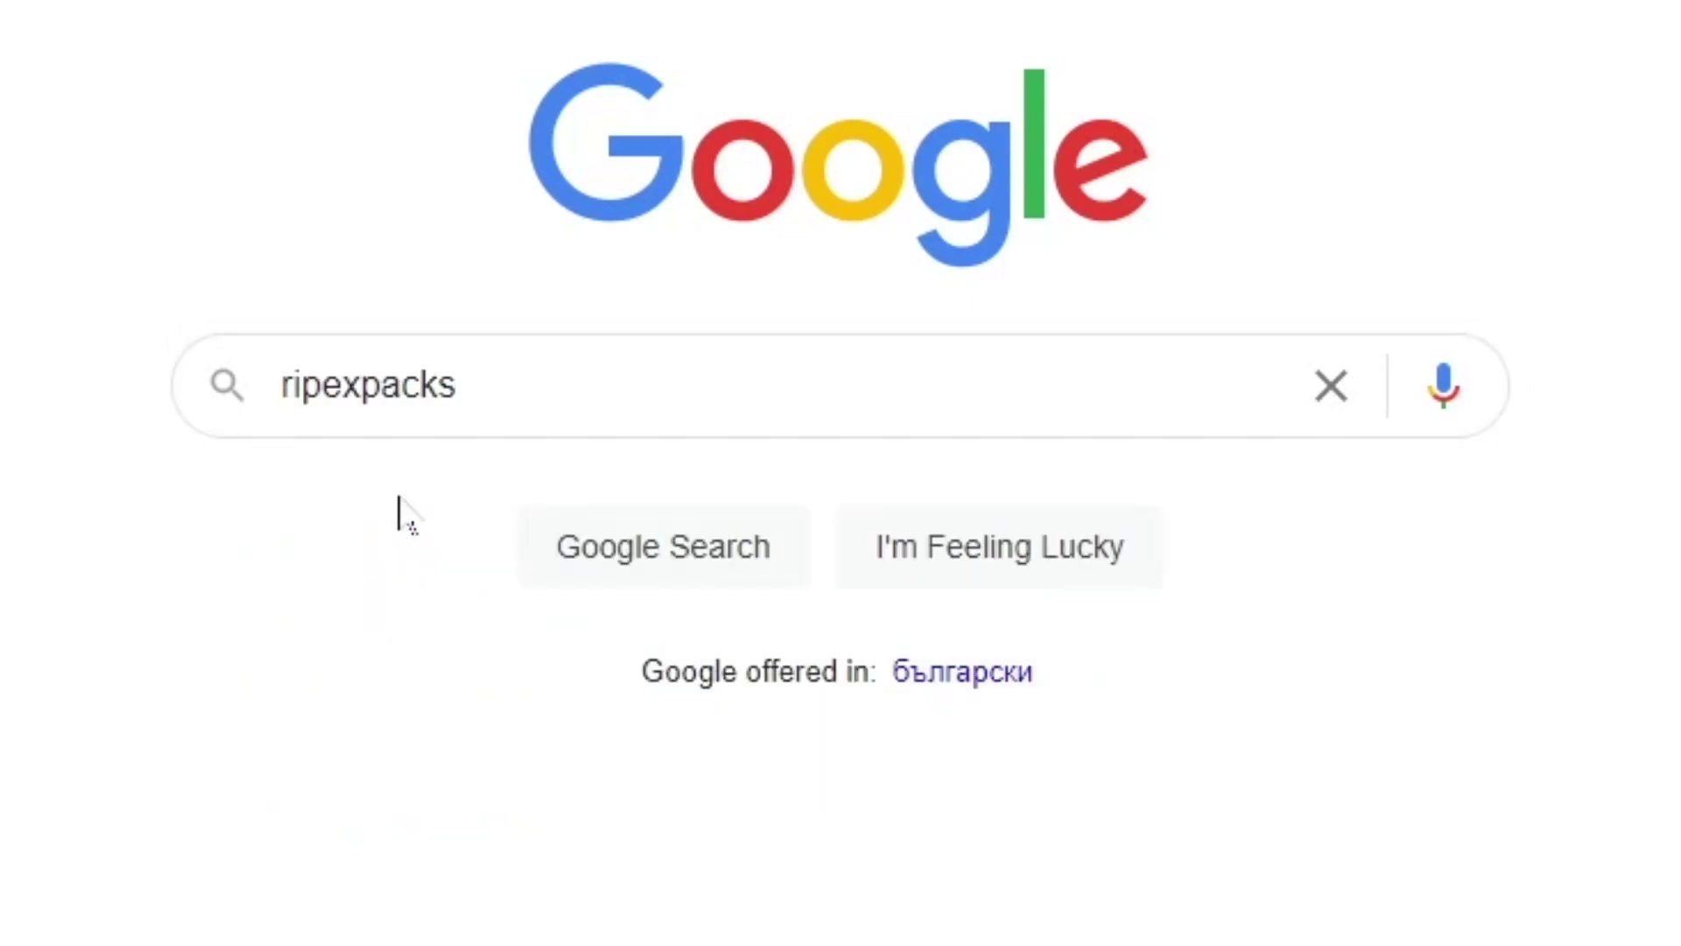
key(Return)
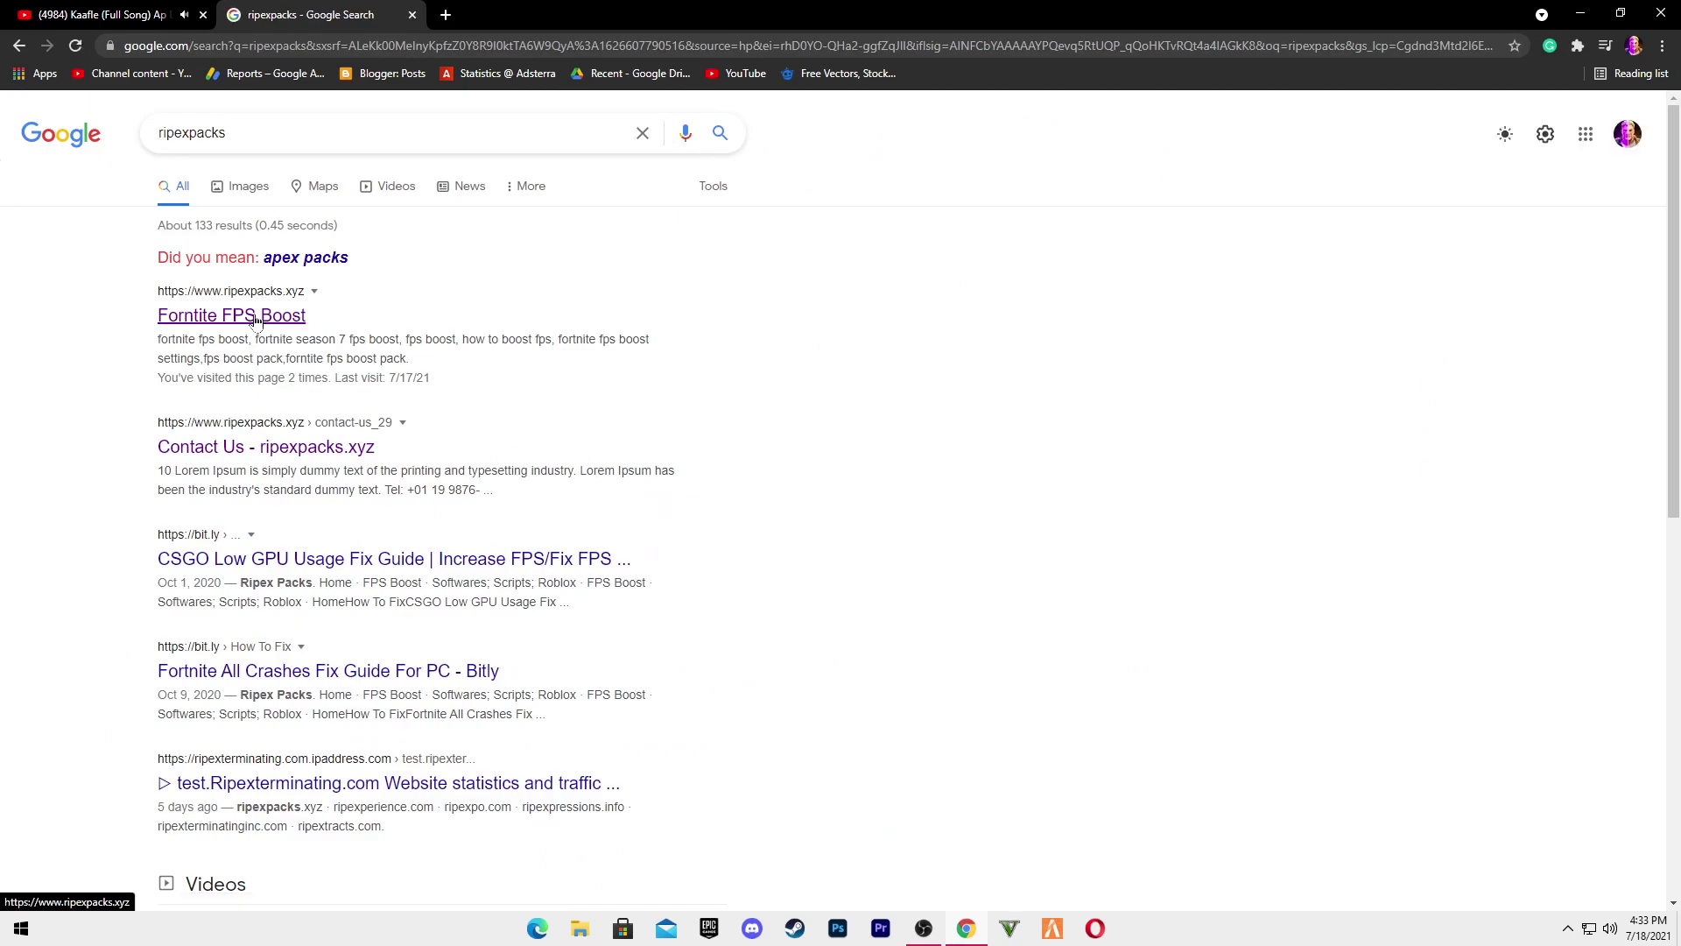
click(256, 317)
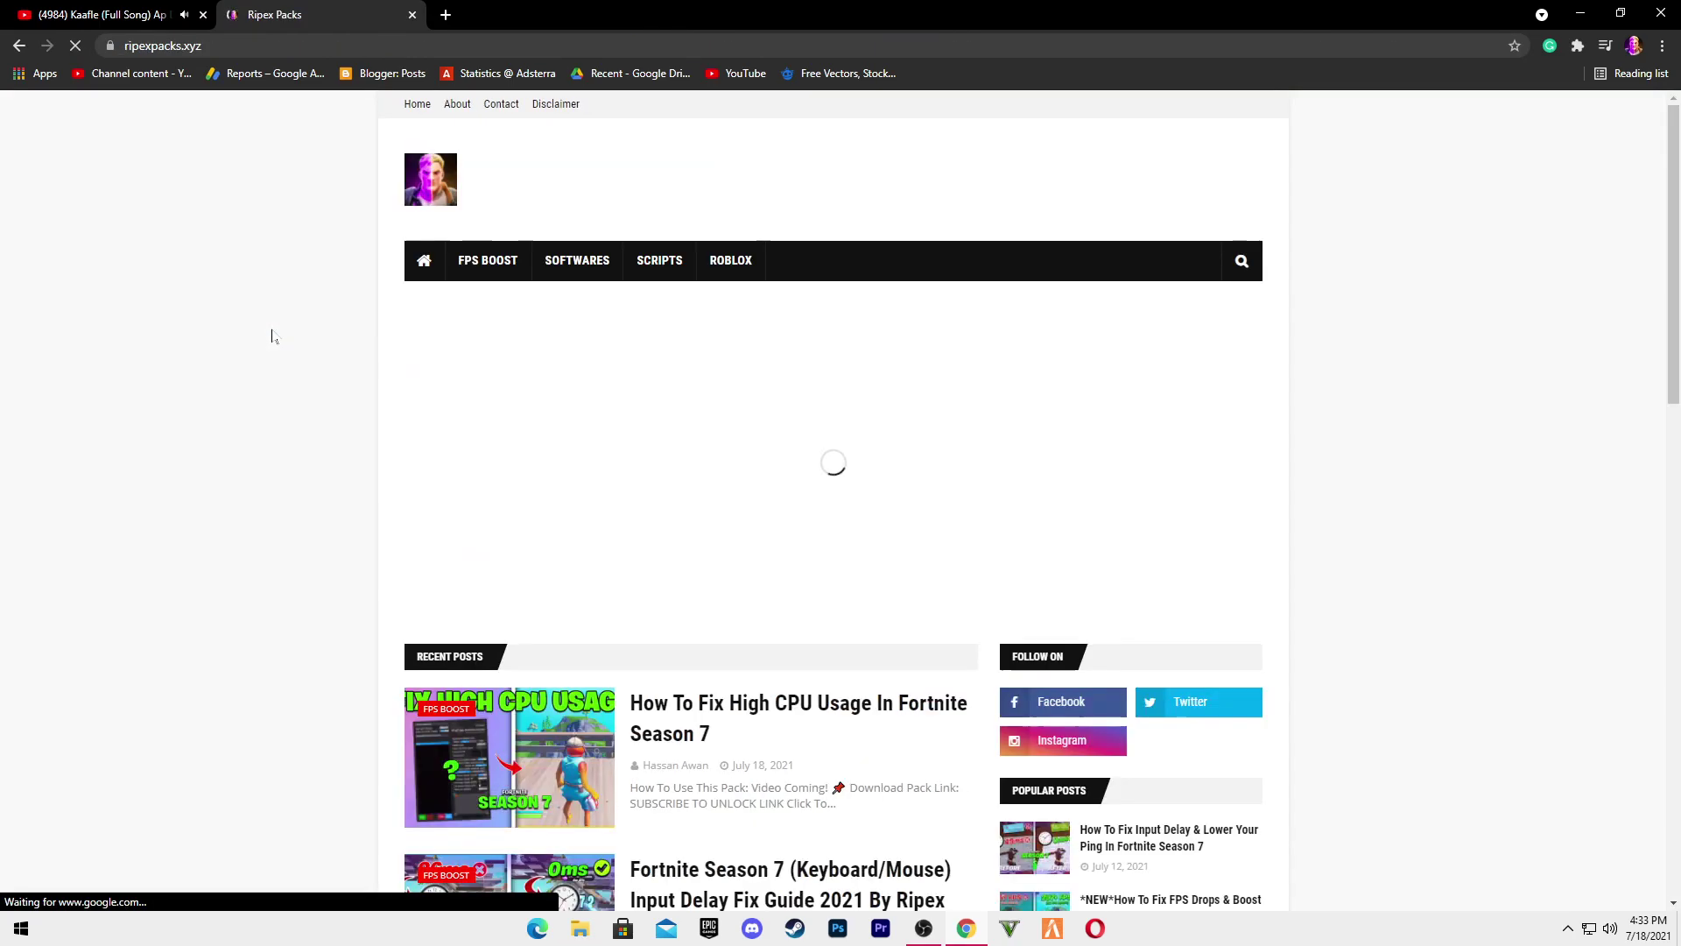
- Search the blog for "fortnite high cpu" and open the post How To Fix High CPU Usage In Fortnite Season 7
click(1241, 261)
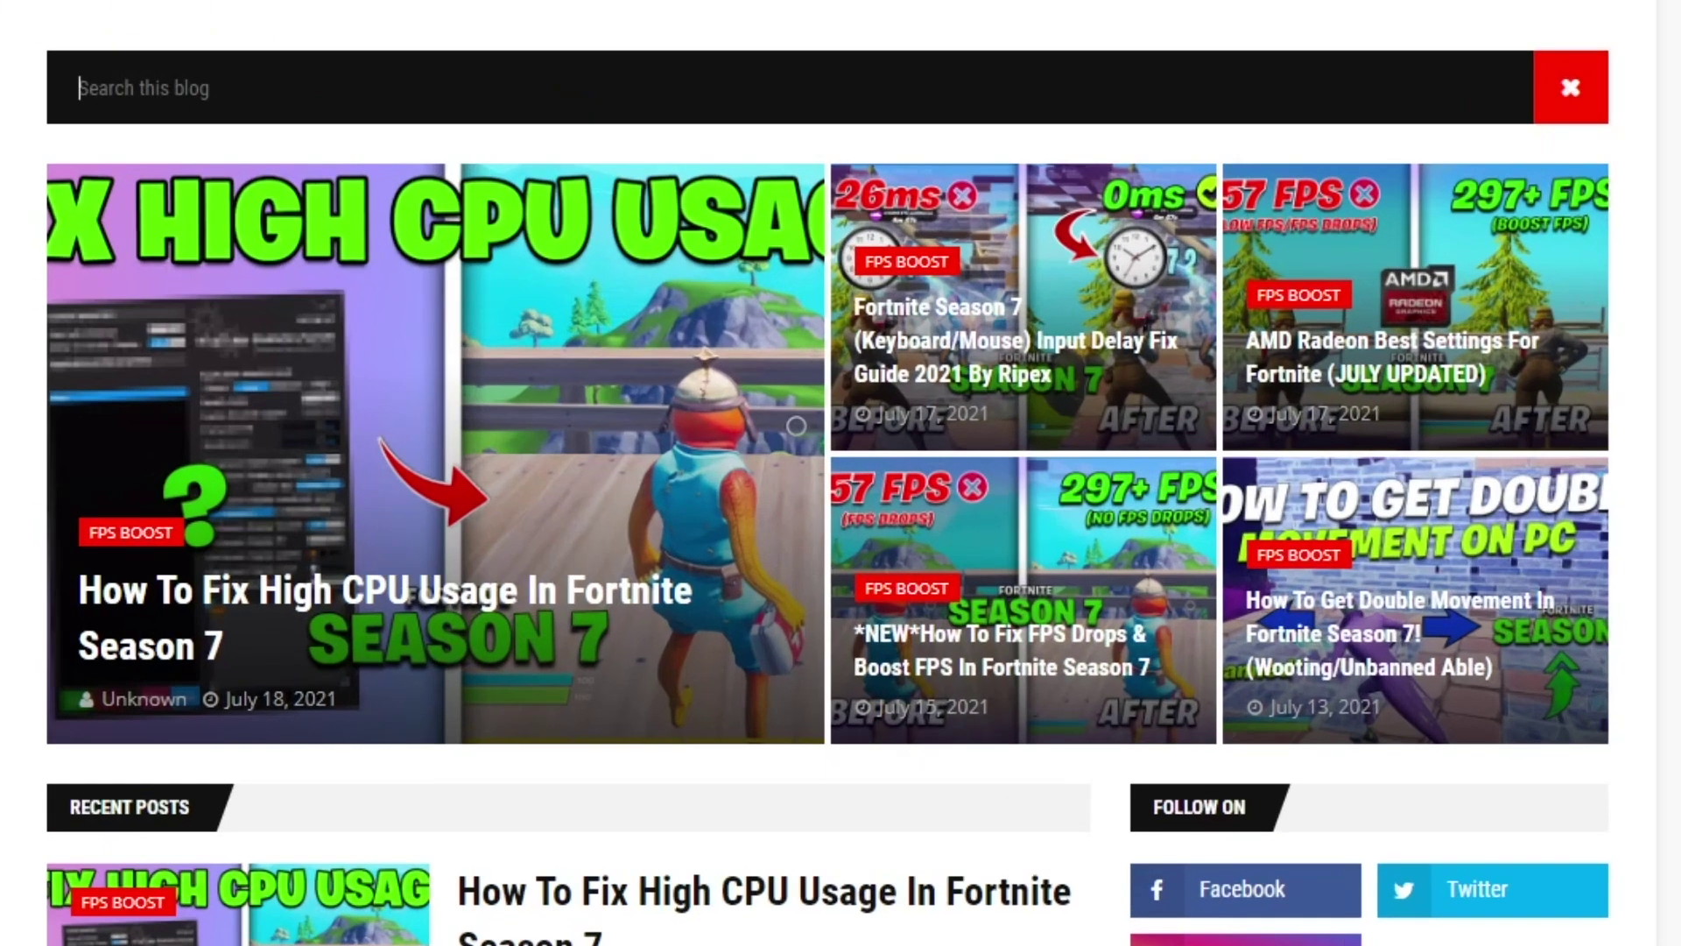
text(fortnite high cpu)
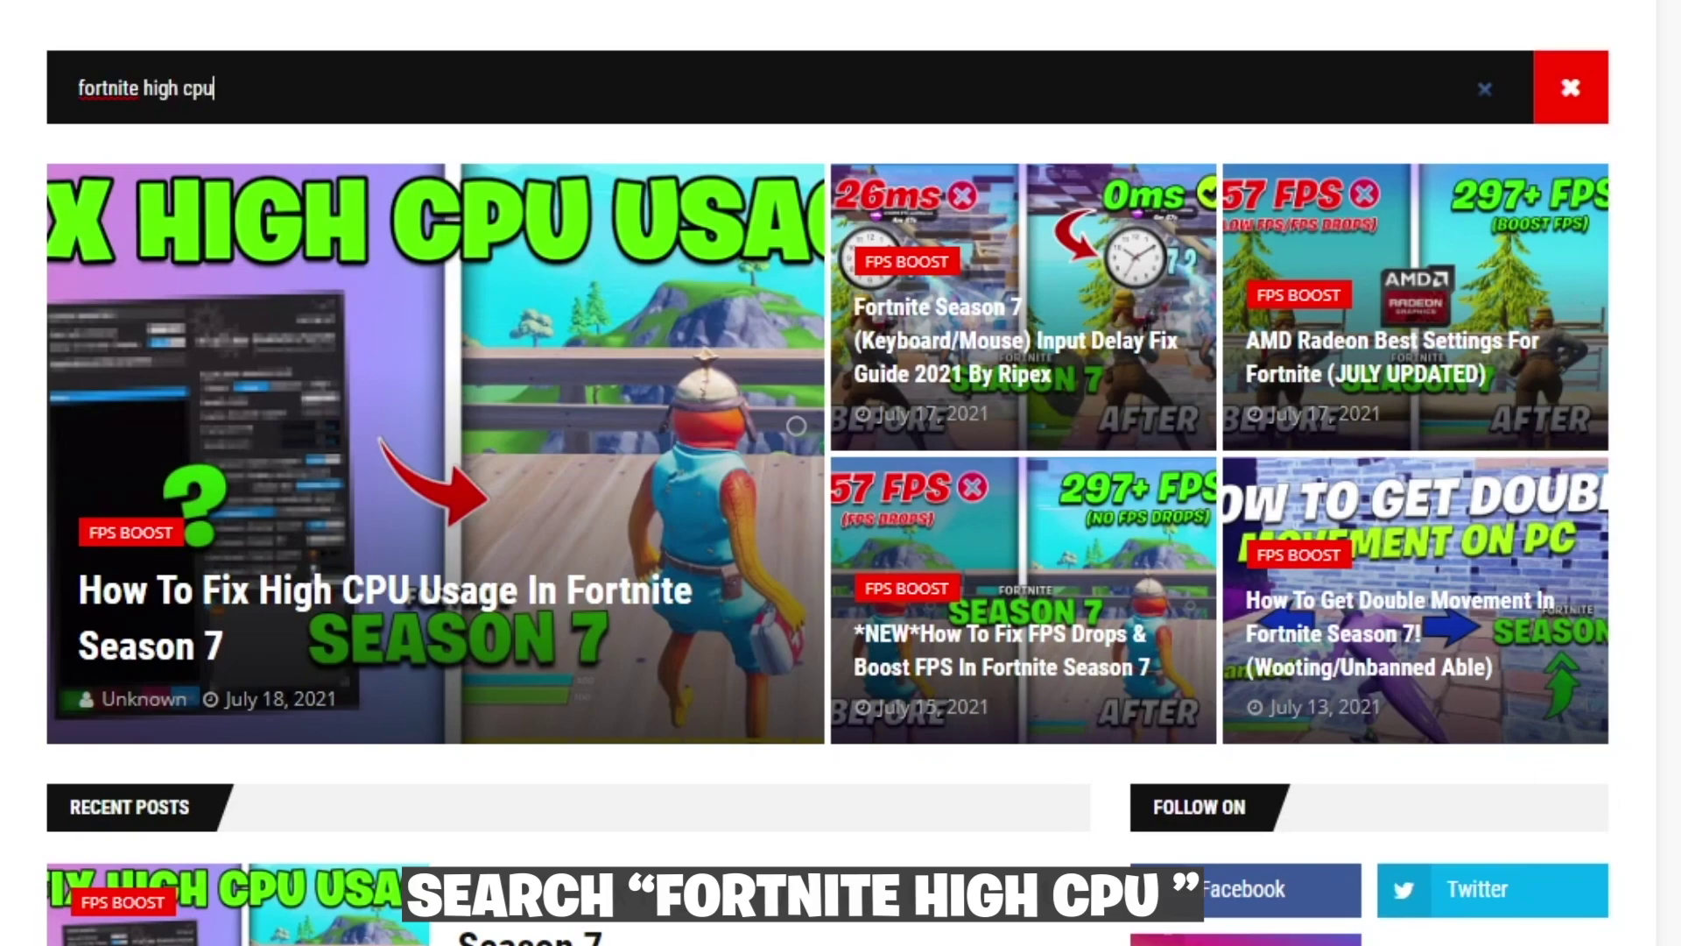
key(Return)
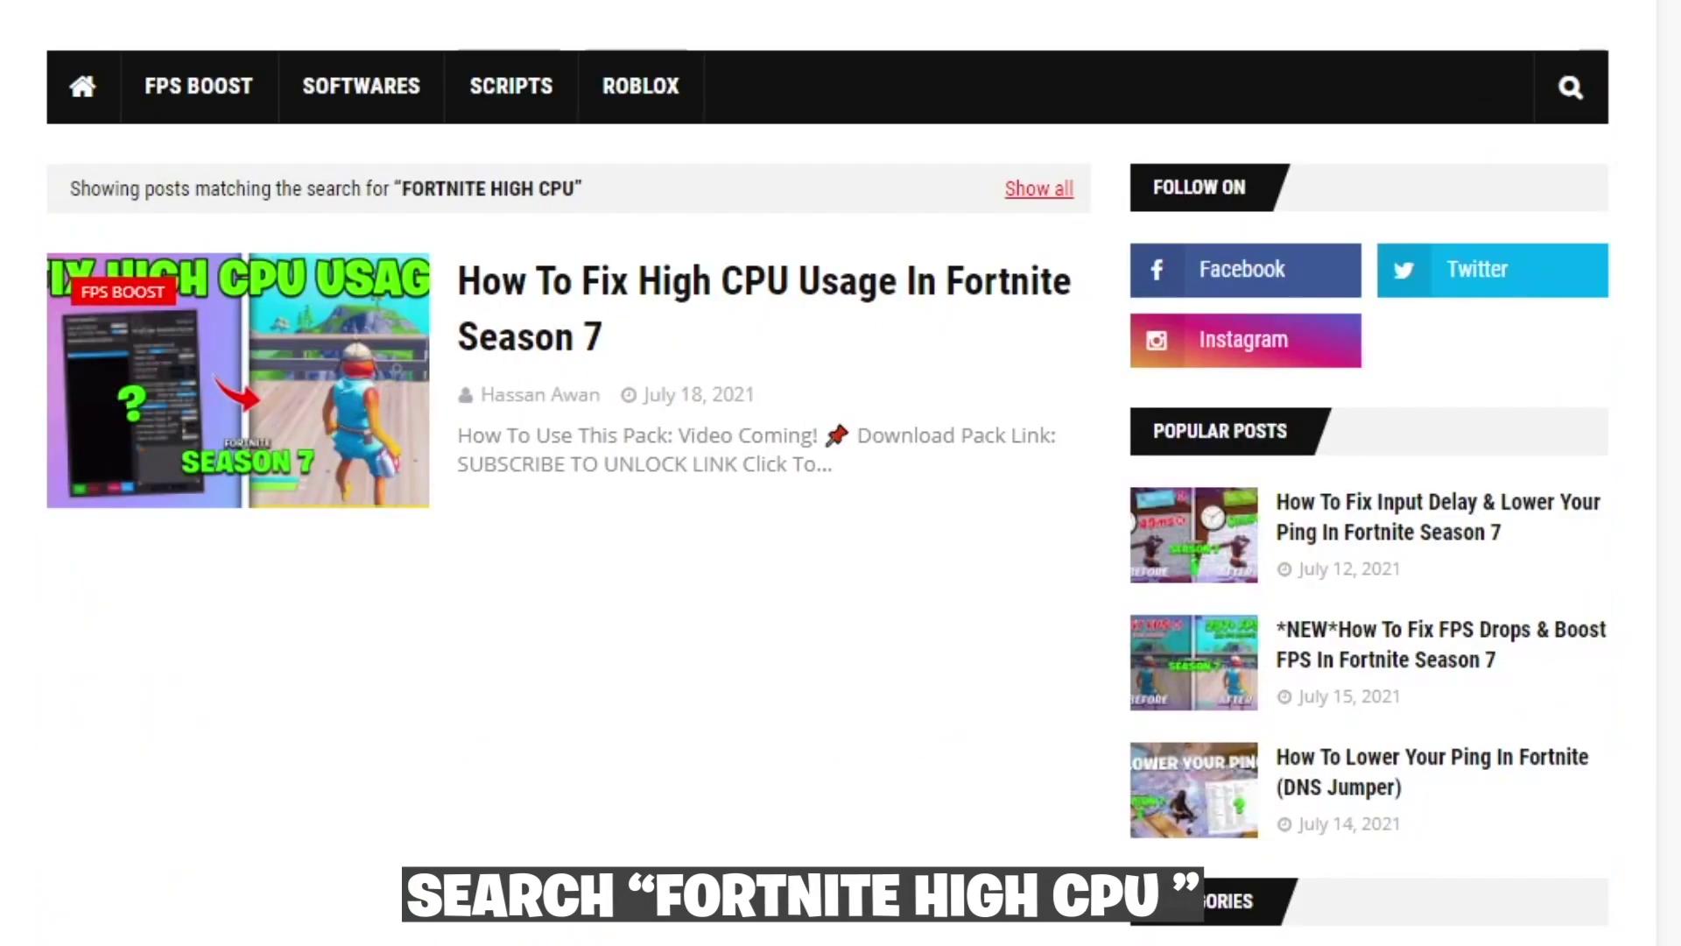
click(716, 302)
- Unlock the post's pack download link by visiting the linked YouTube channel, and return to the post
scroll(716, 302, down, 5)
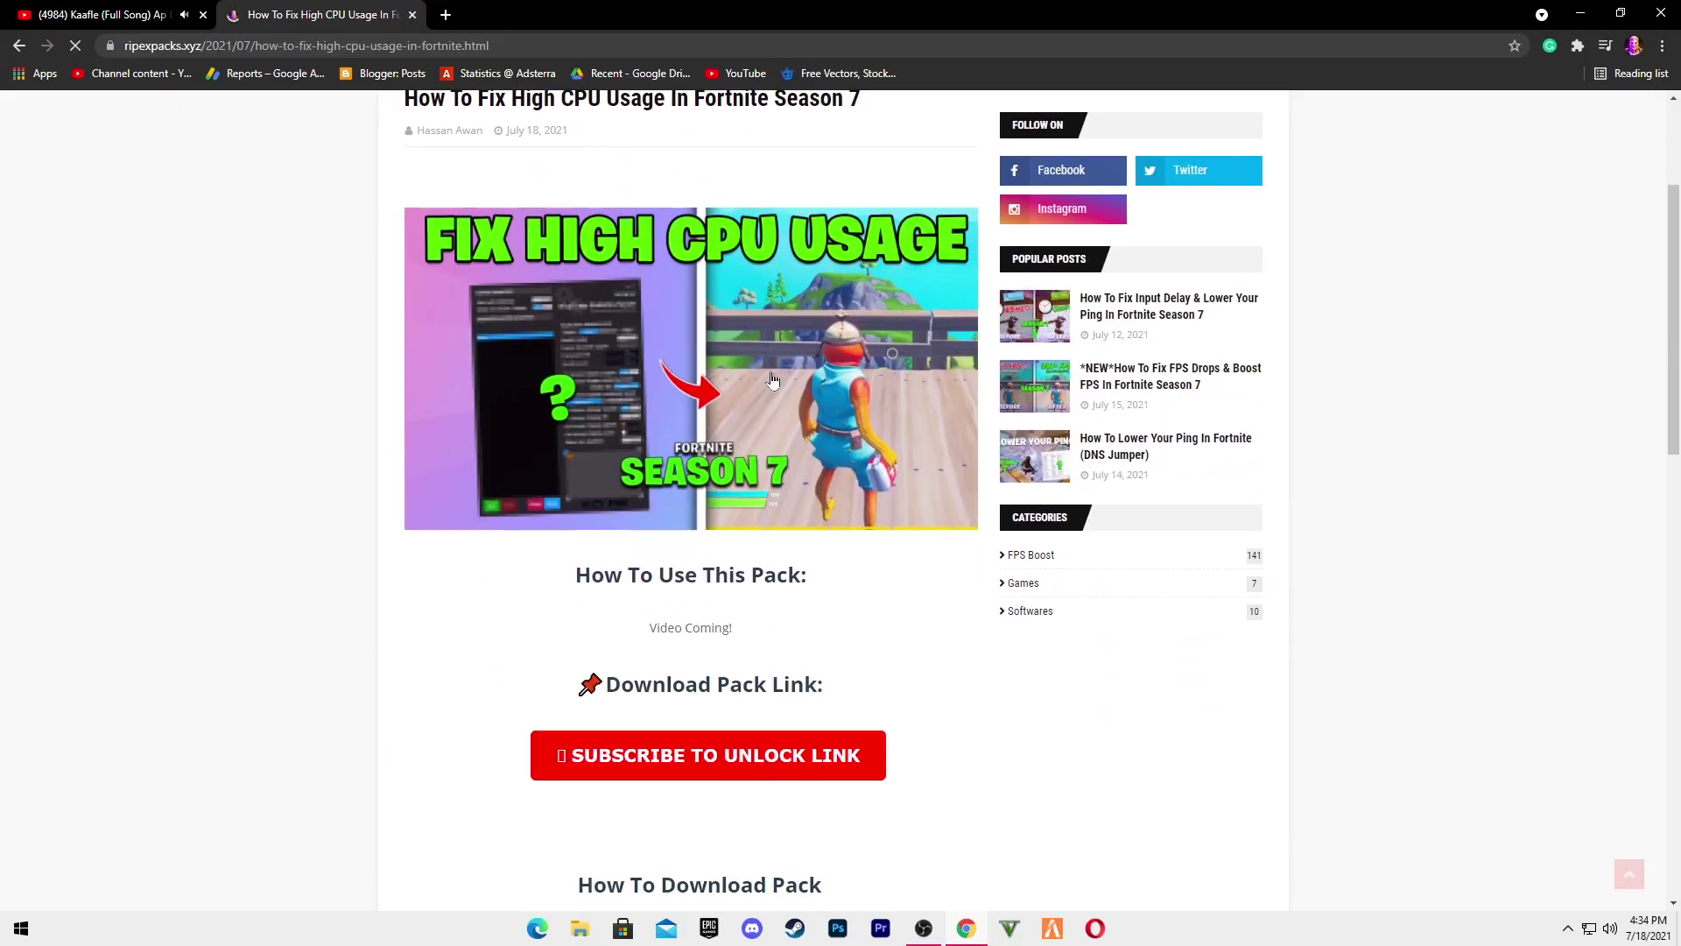
scroll(773, 383, down, 1)
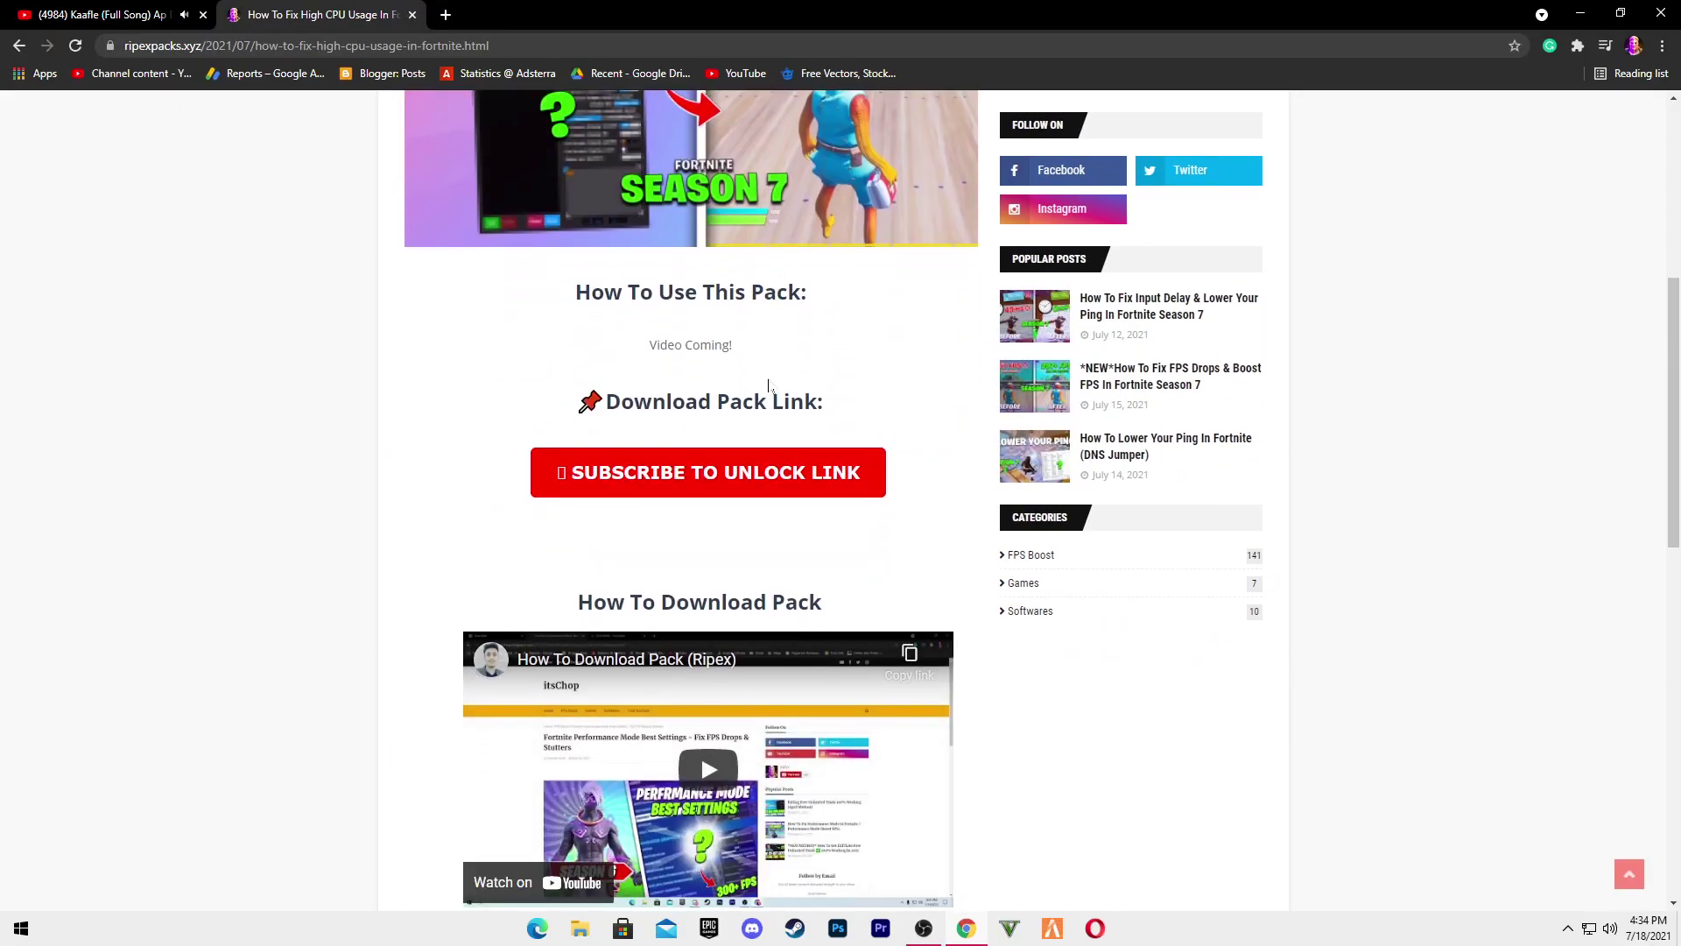
click(714, 493)
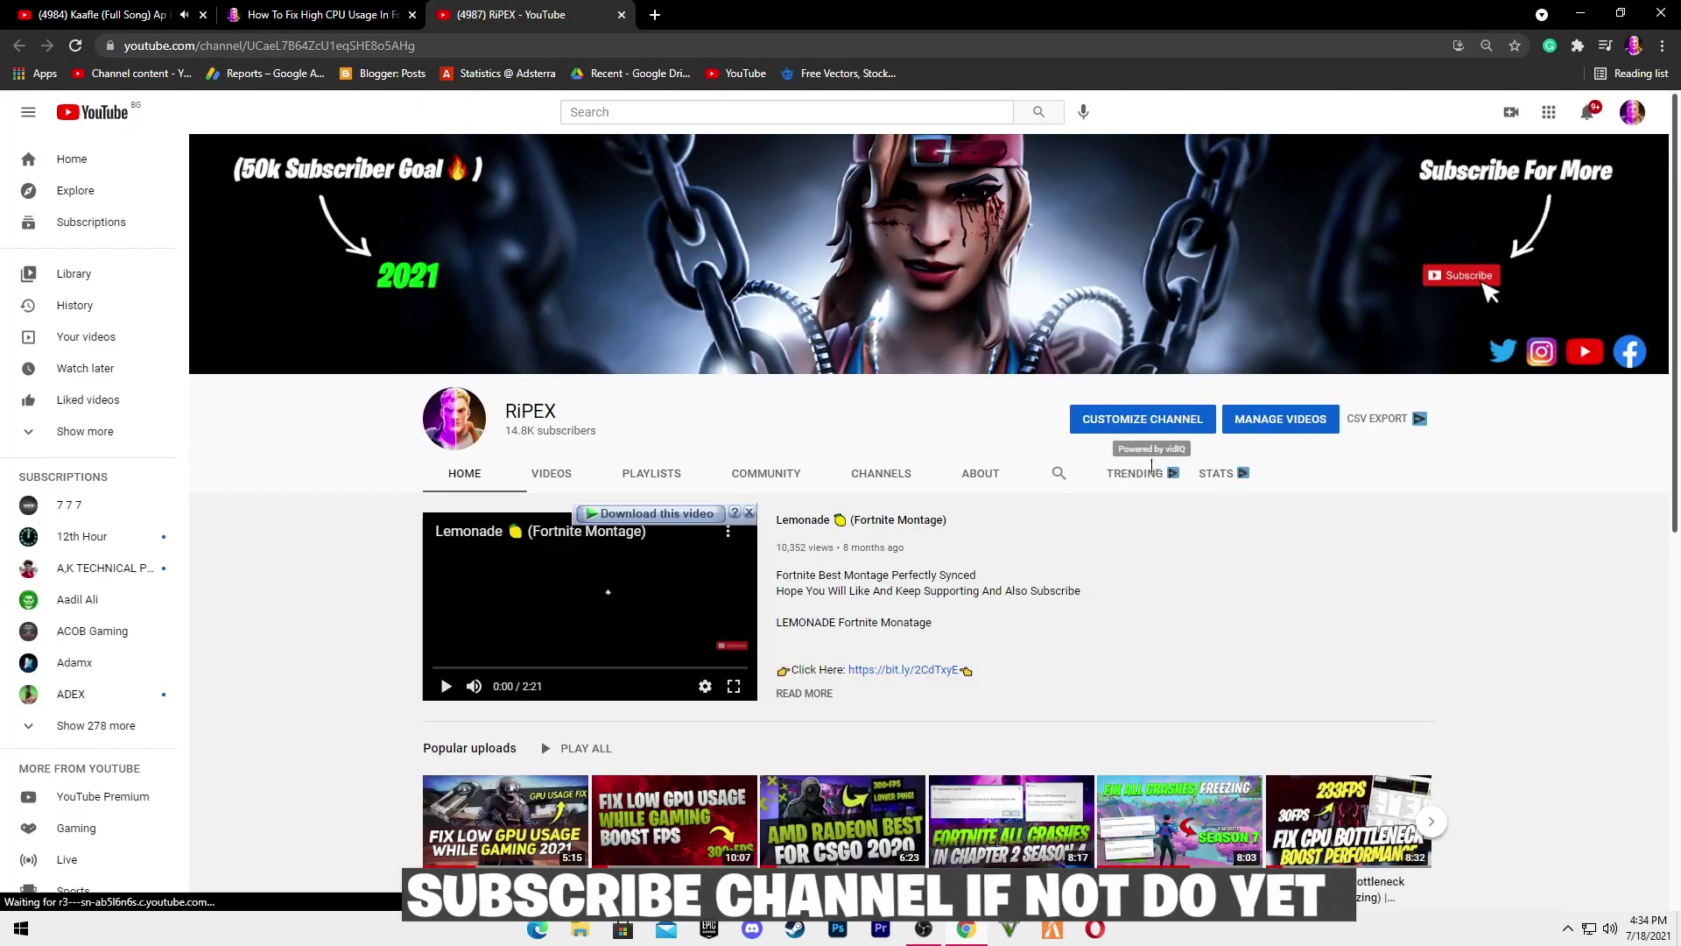
click(325, 22)
scroll(556, 499, down, 6)
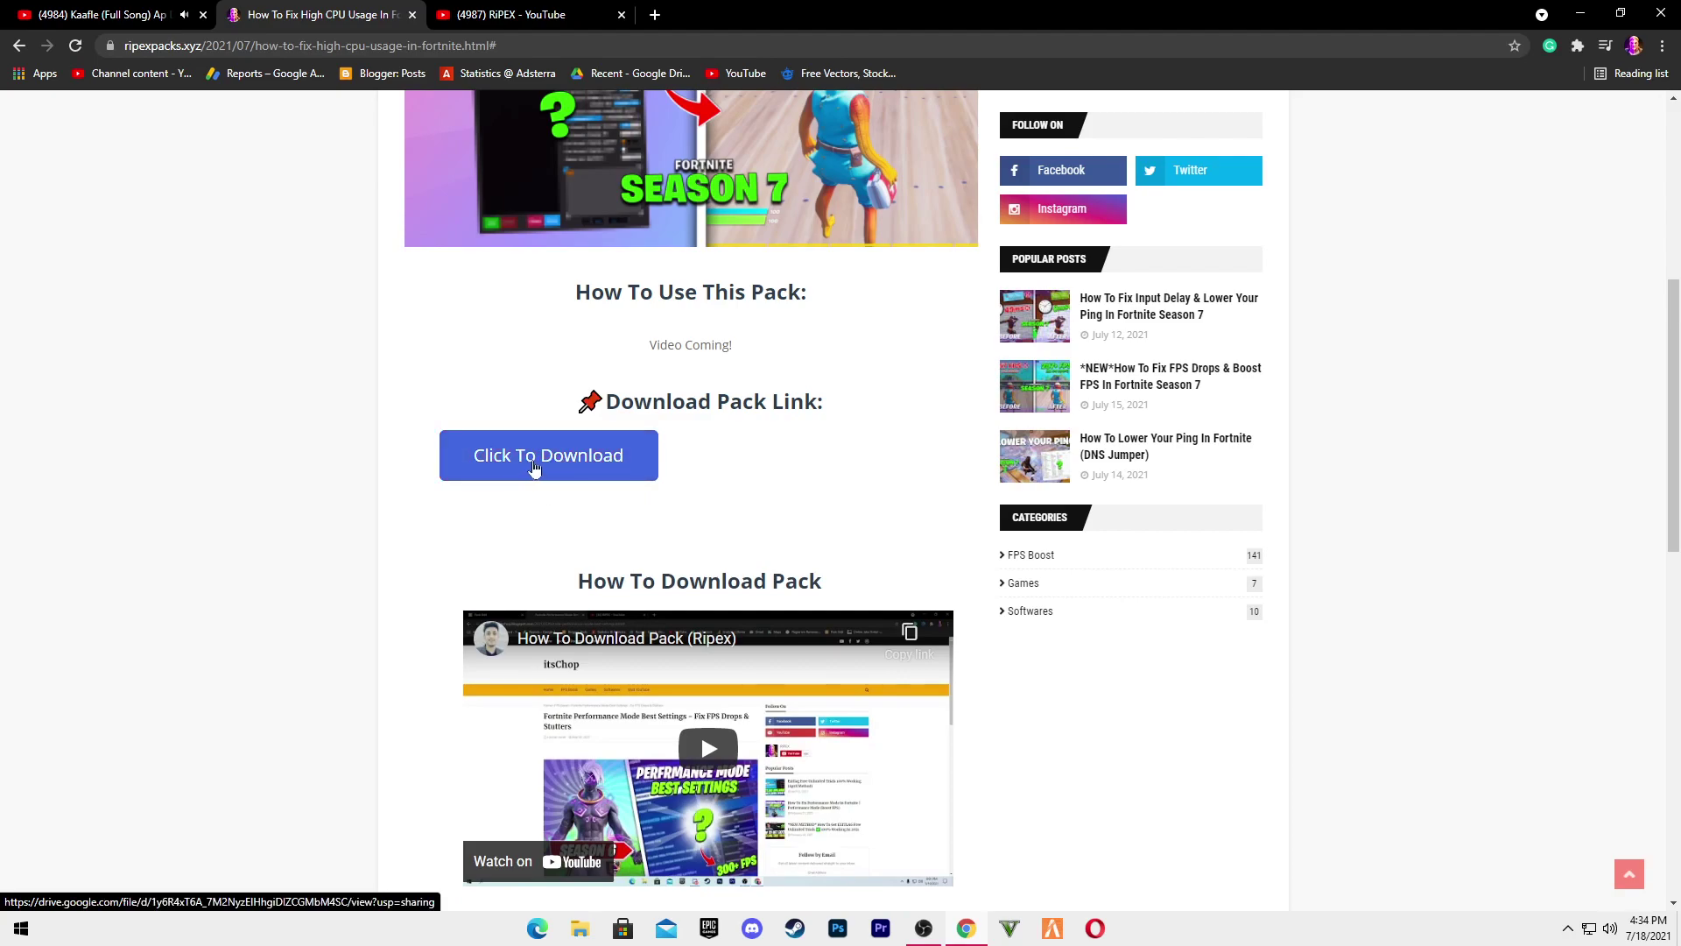
- Download CPU Optimization Pack For Gaming By Ripex.rar from Google Drive to the desktop, despite the missing virus scan
click(536, 464)
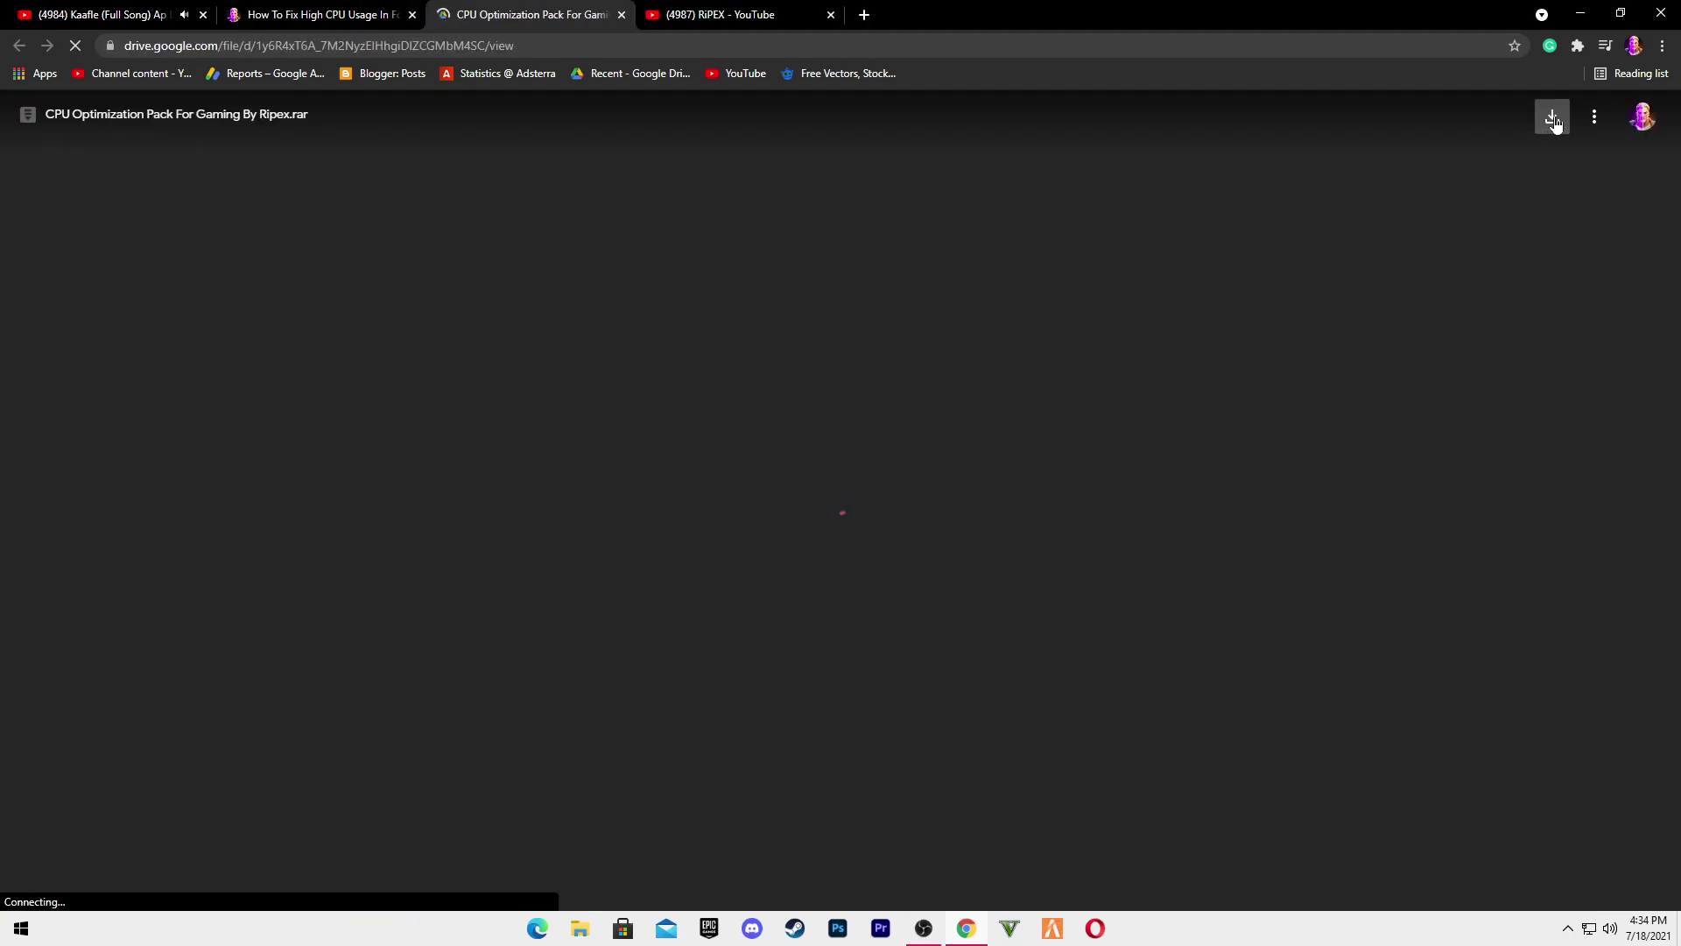
click(1553, 121)
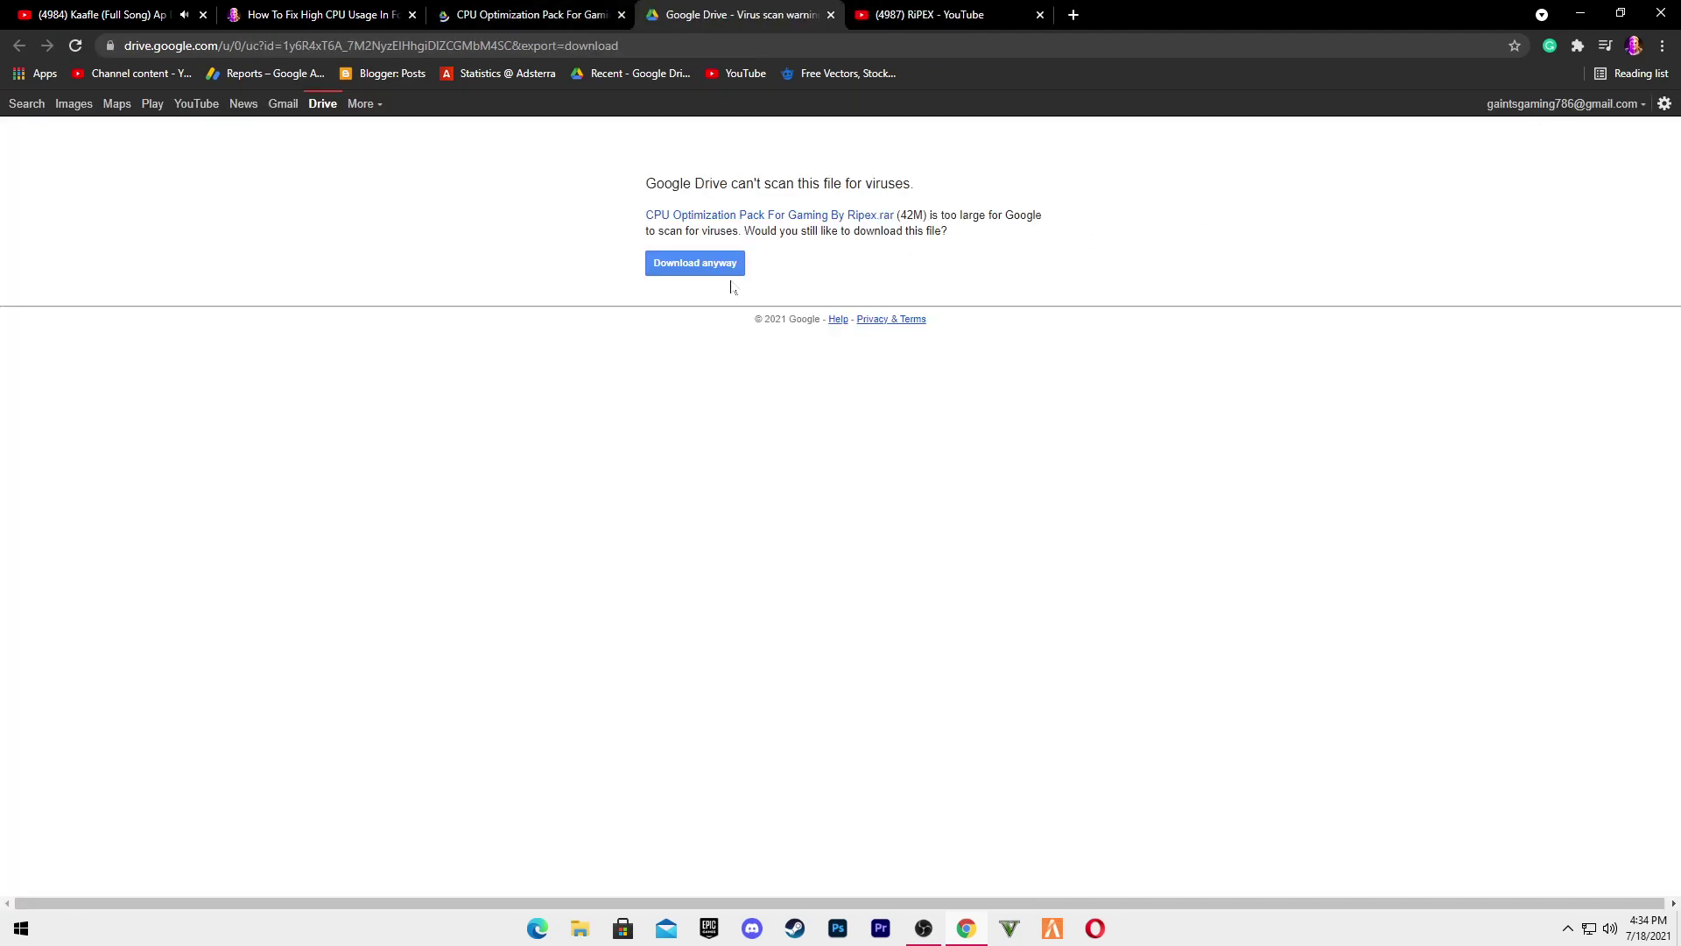
click(705, 268)
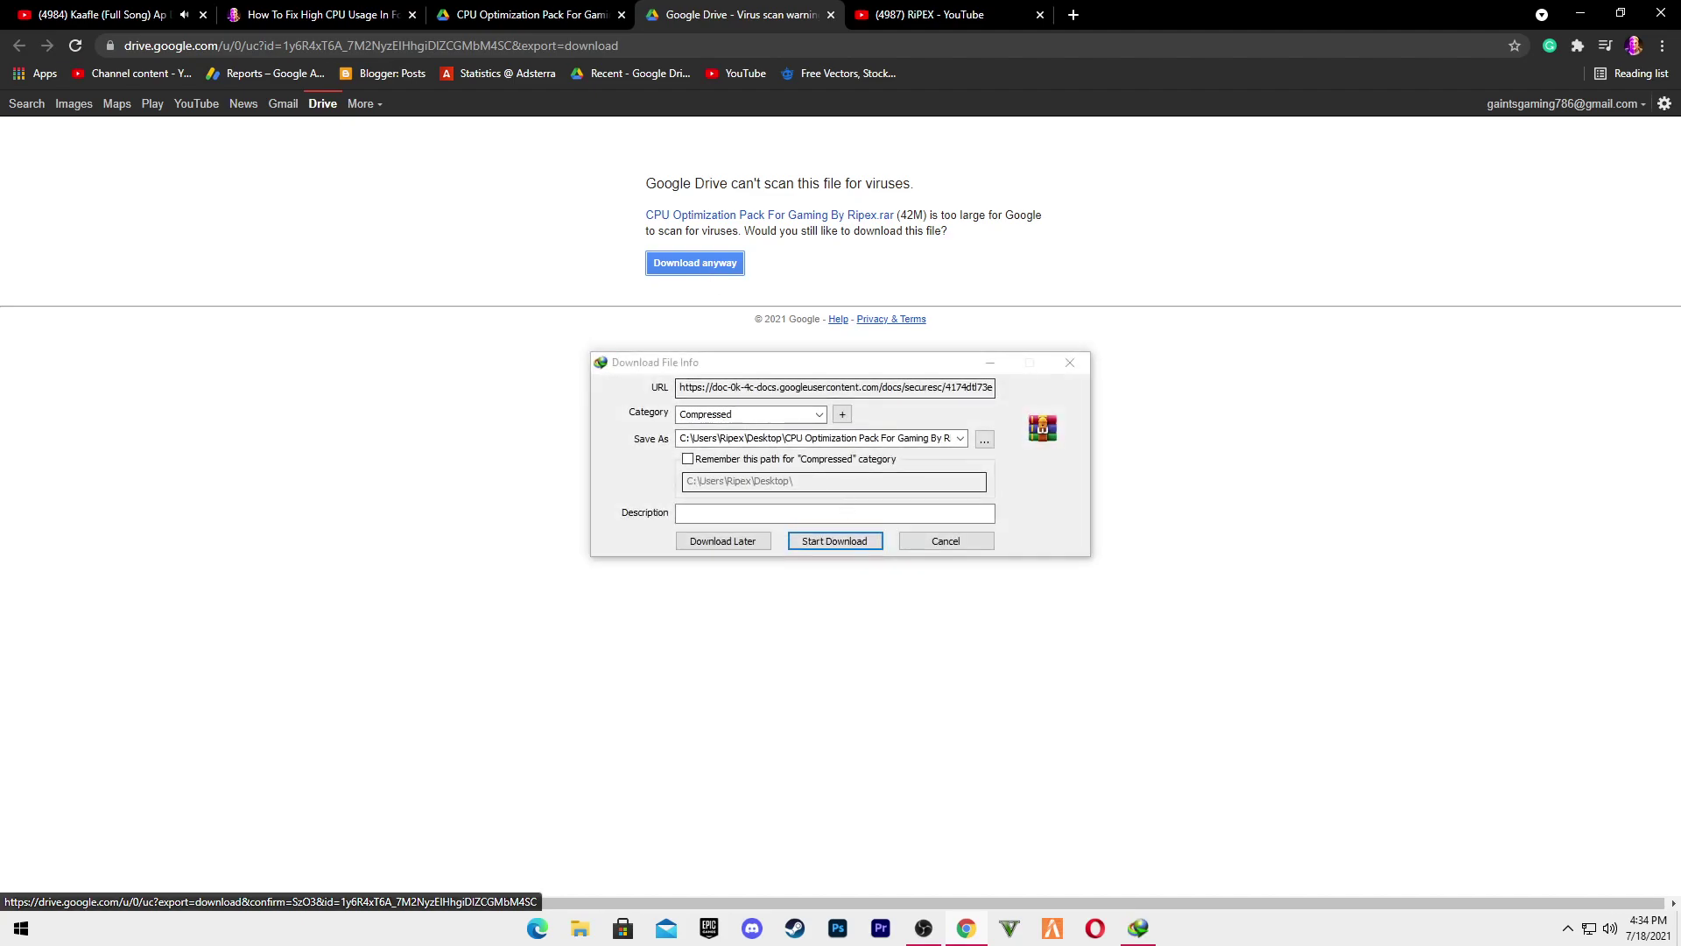
click(833, 541)
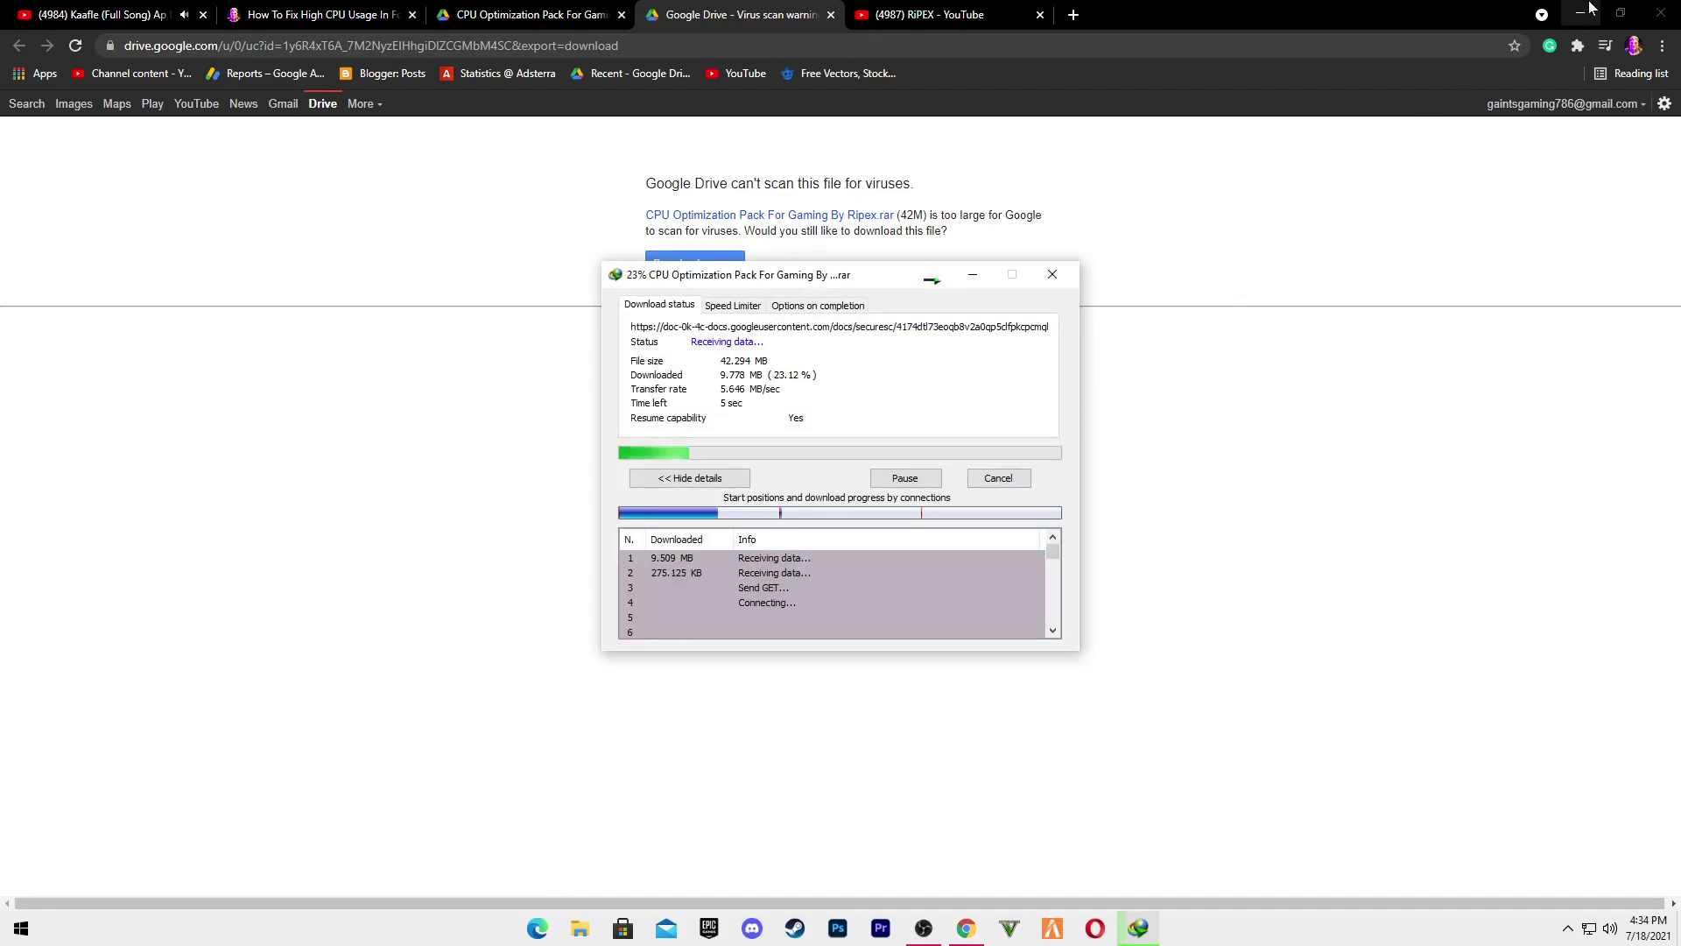
click(1586, 7)
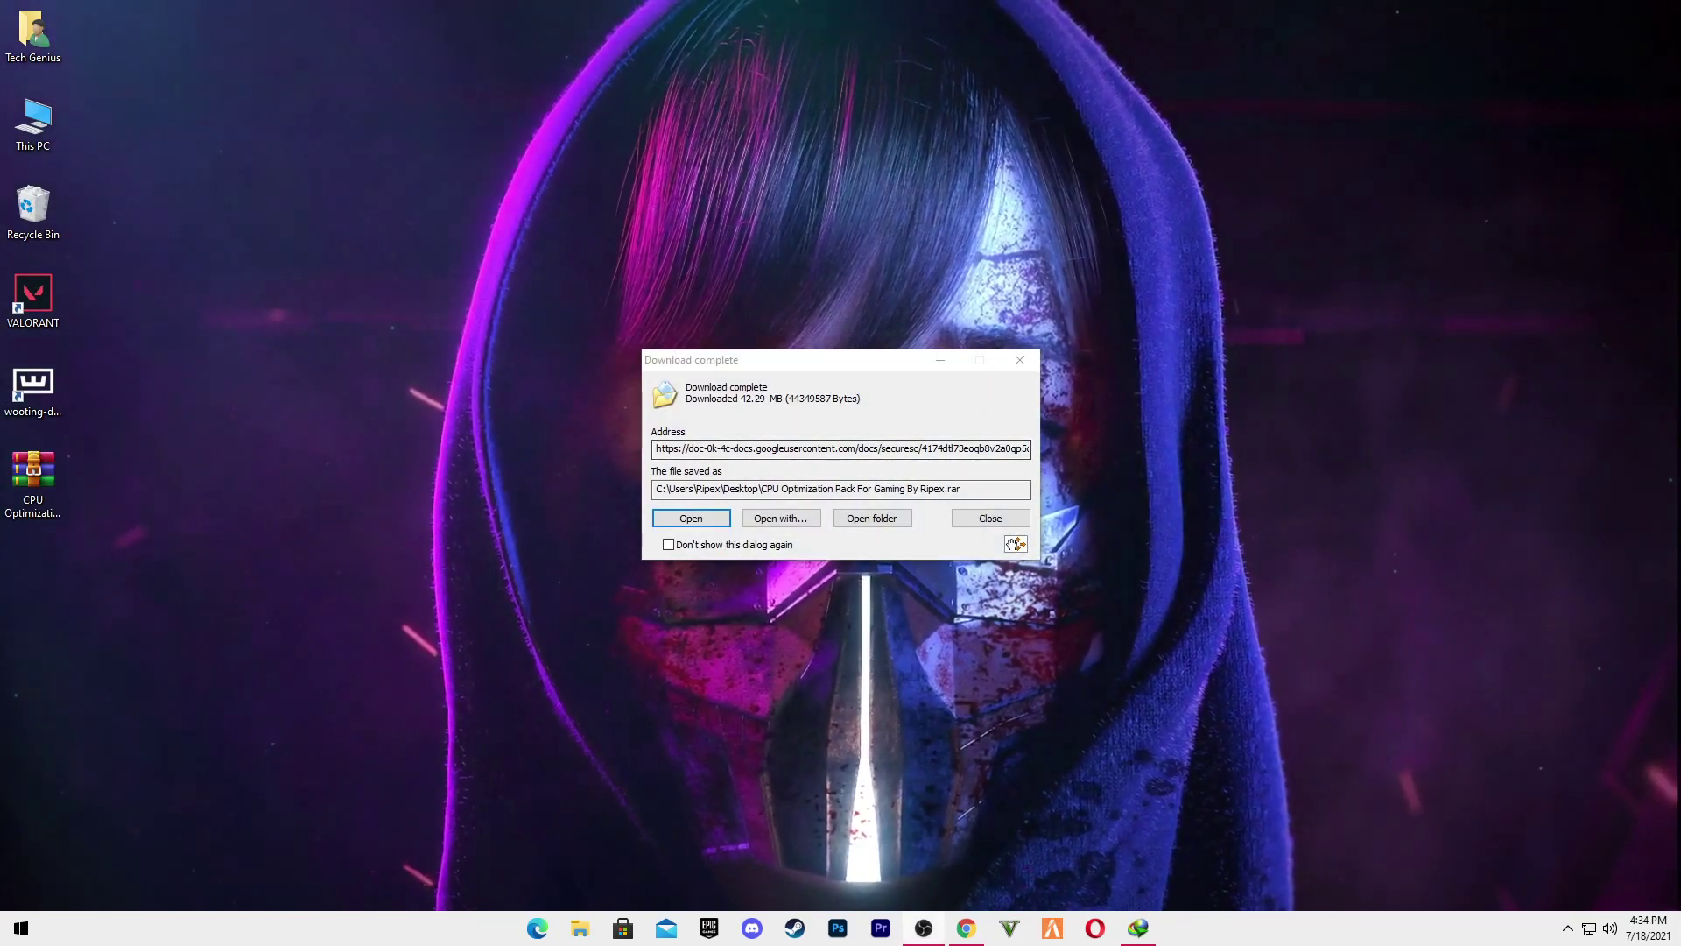
click(1020, 360)
- Move the downloaded archive to a free area of the desktop and extract its folder just below it
drag(30, 482, 363, 223)
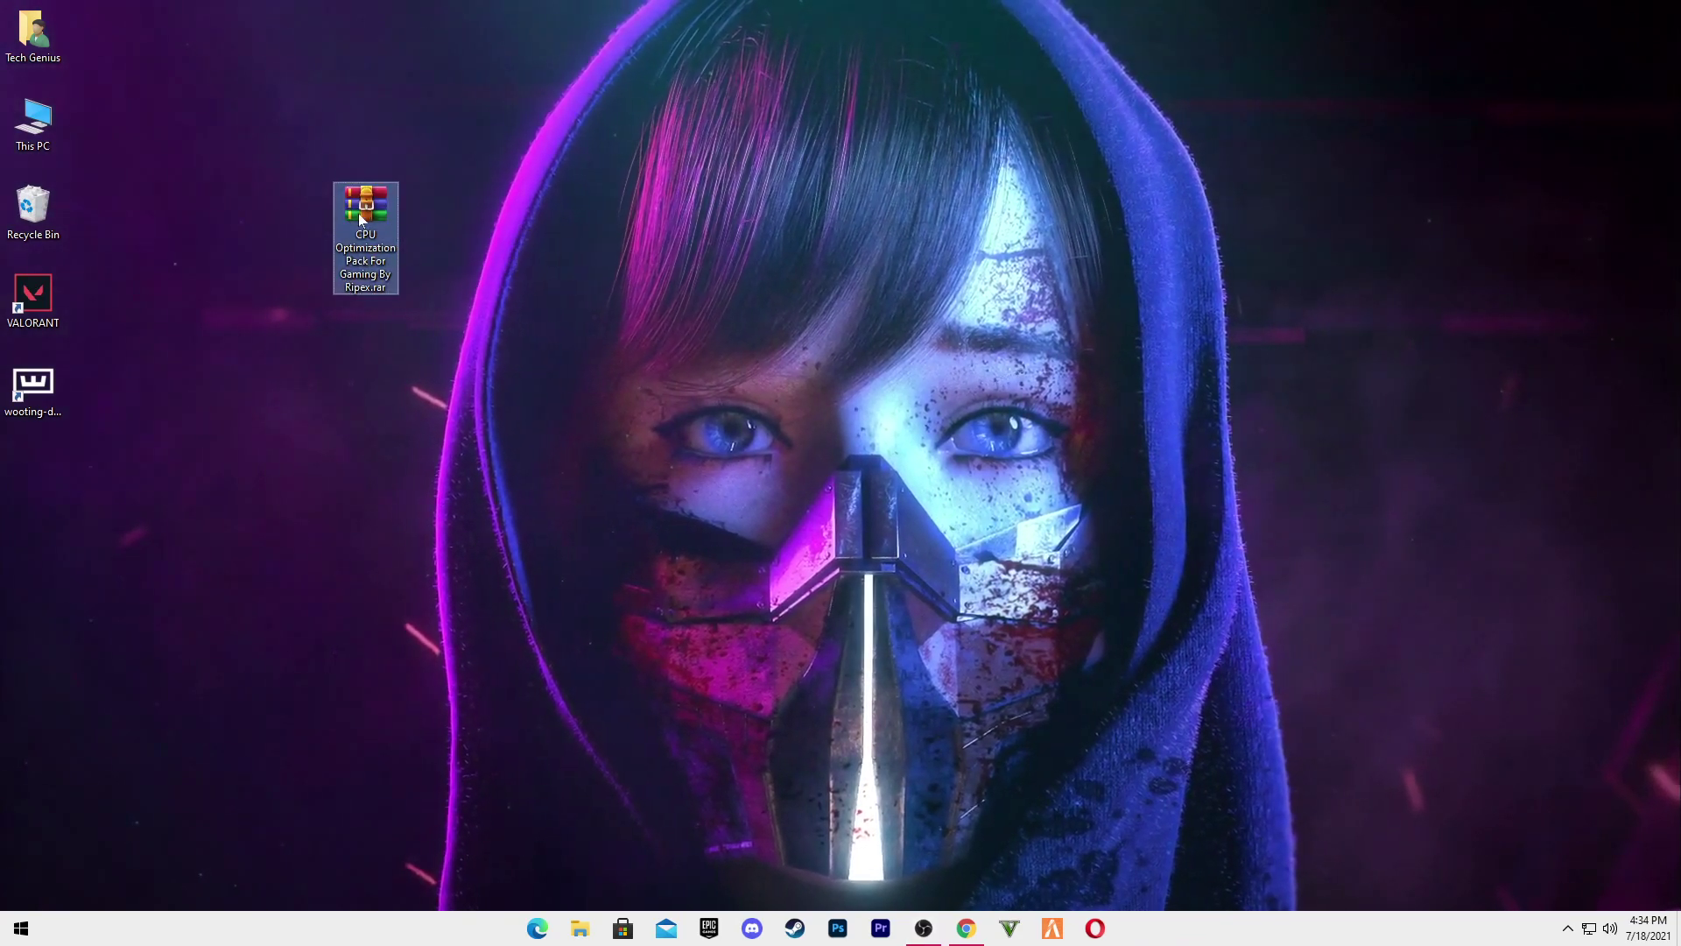
double_click(361, 217)
drag(487, 298, 347, 330)
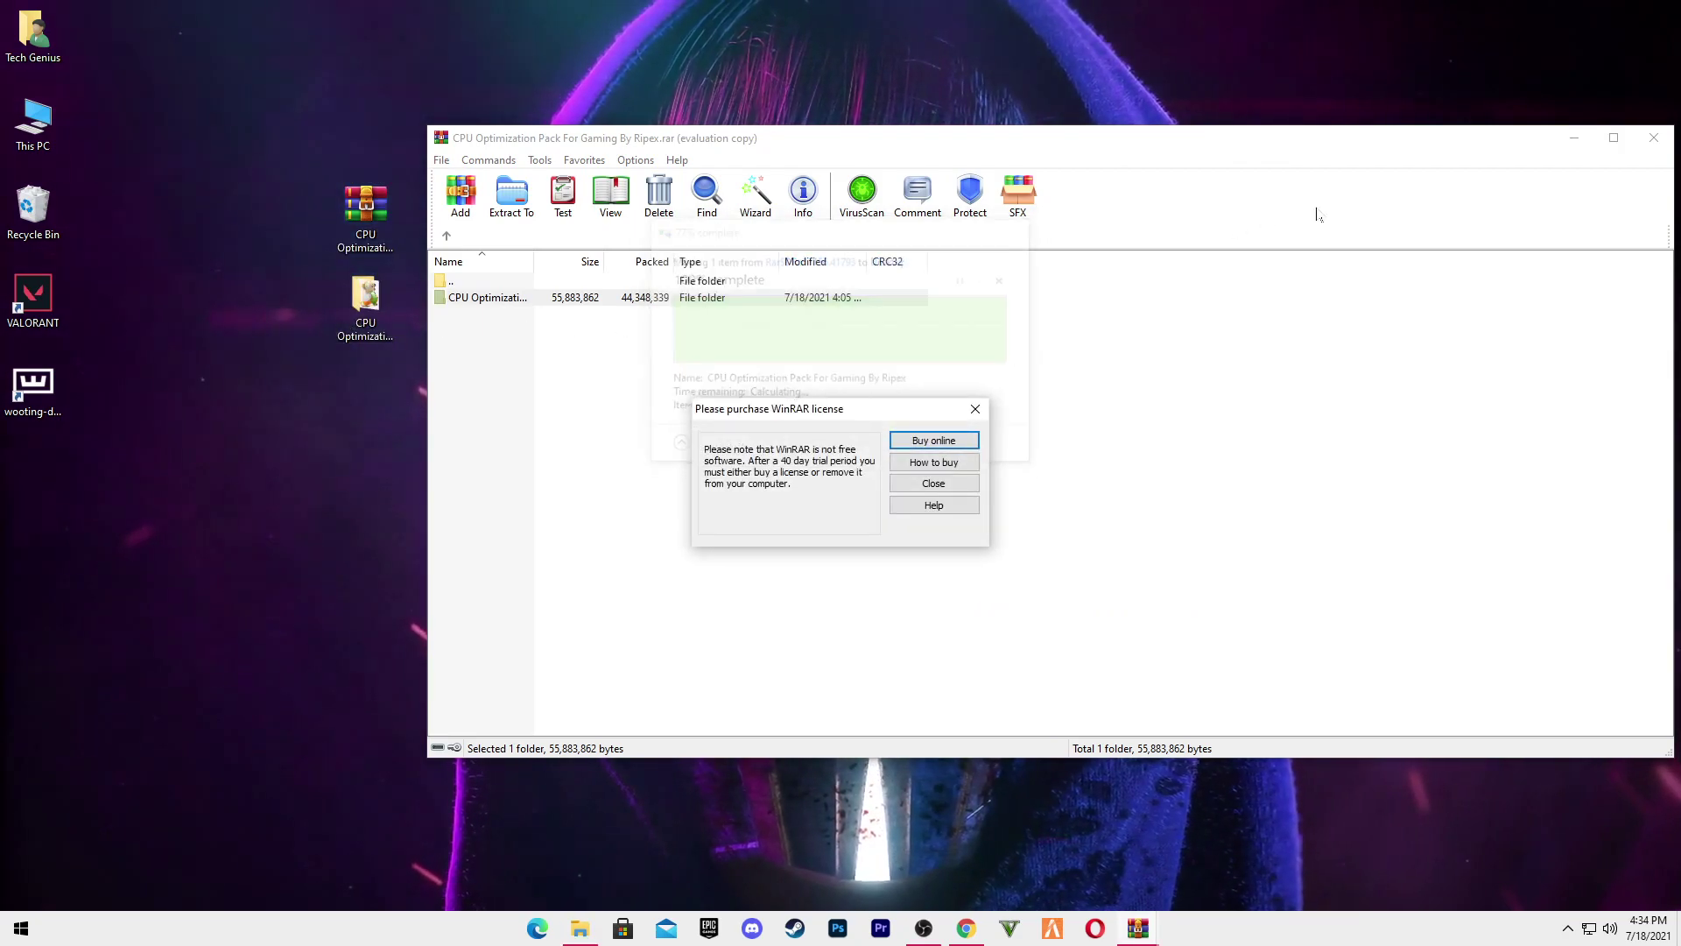
click(1654, 138)
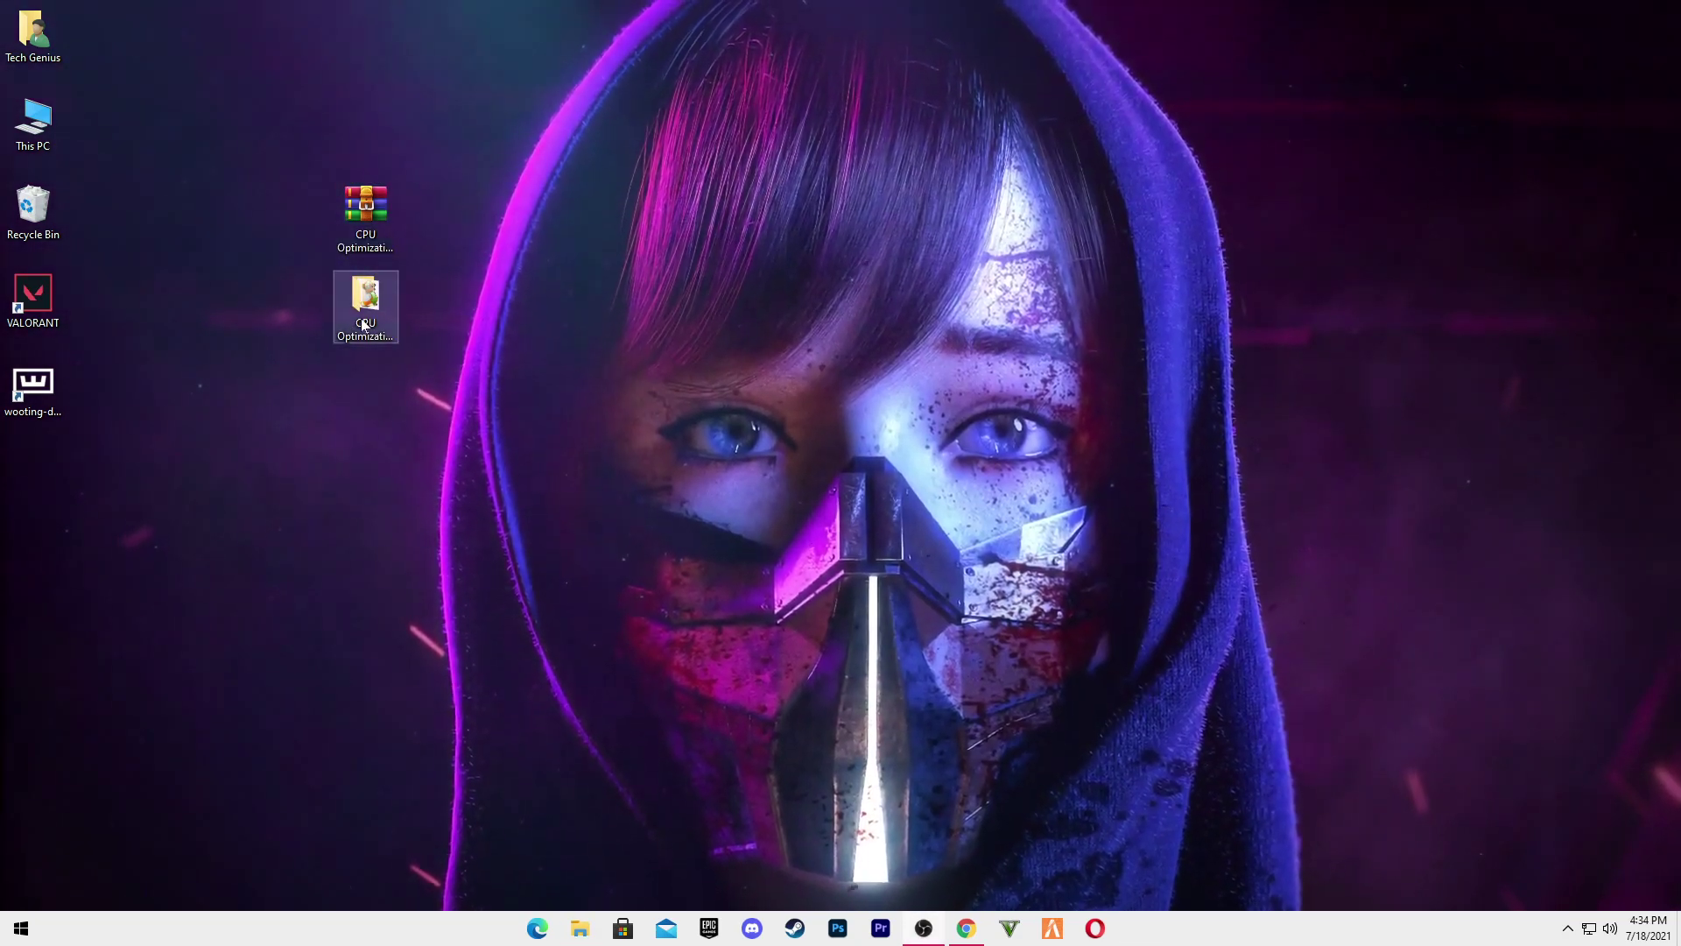
- Open the CPU Registry Tweaks folder in the extracted pack and view the registry paths in Registry Tweaks.txt
double_click(365, 302)
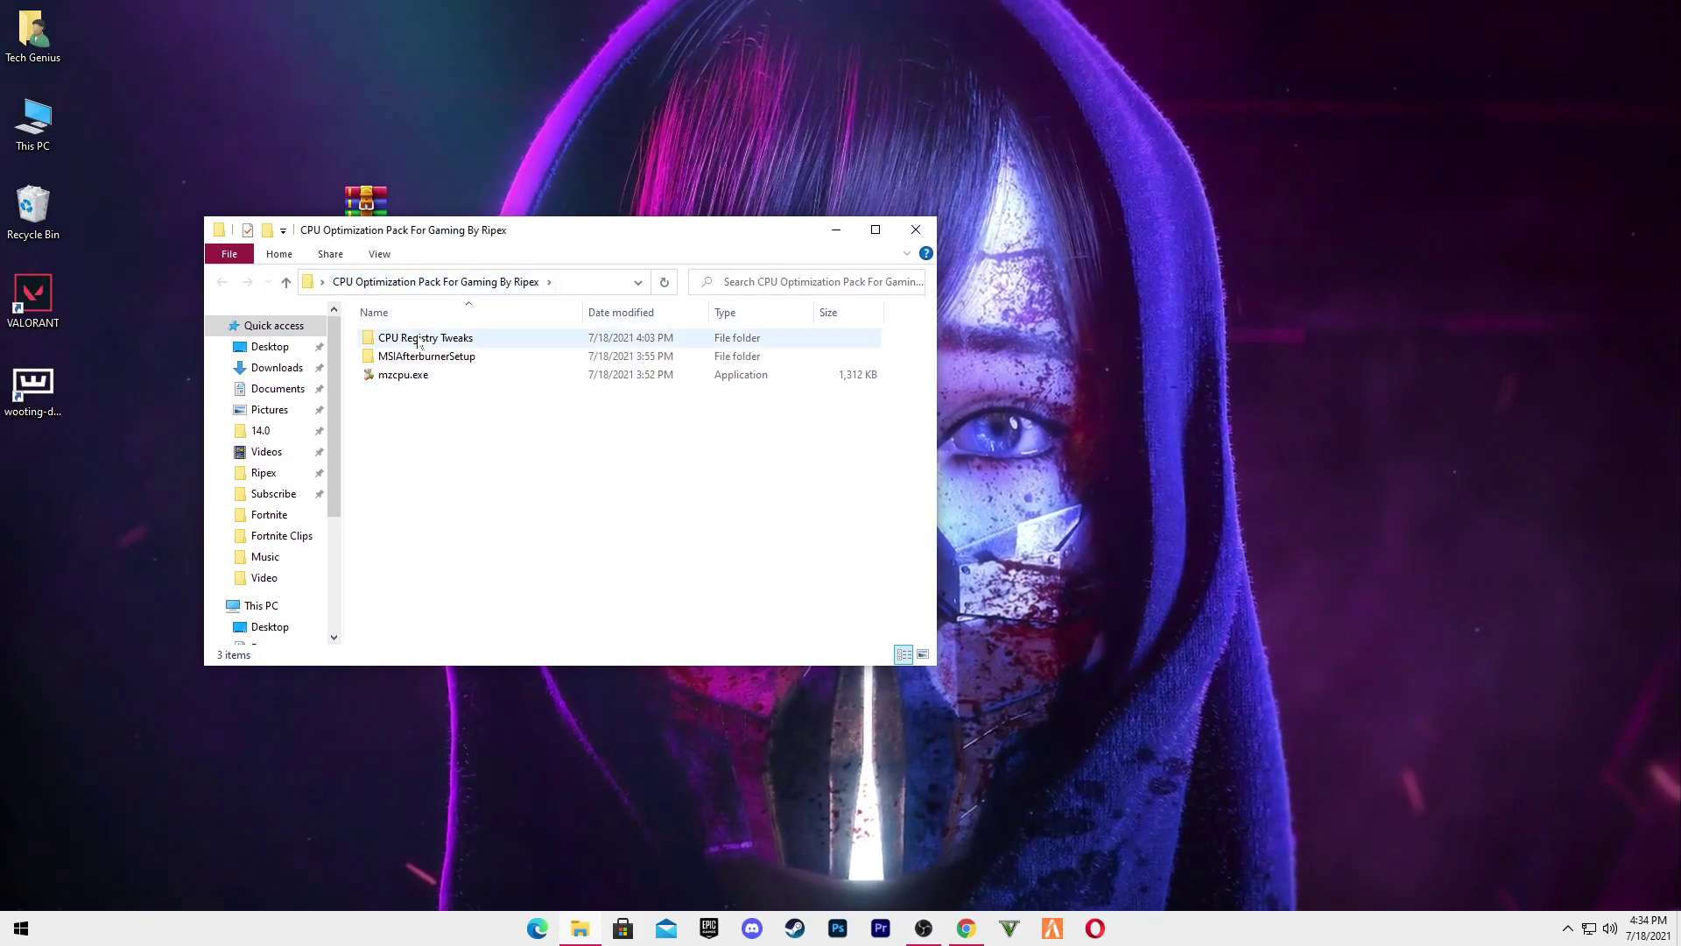
double_click(416, 339)
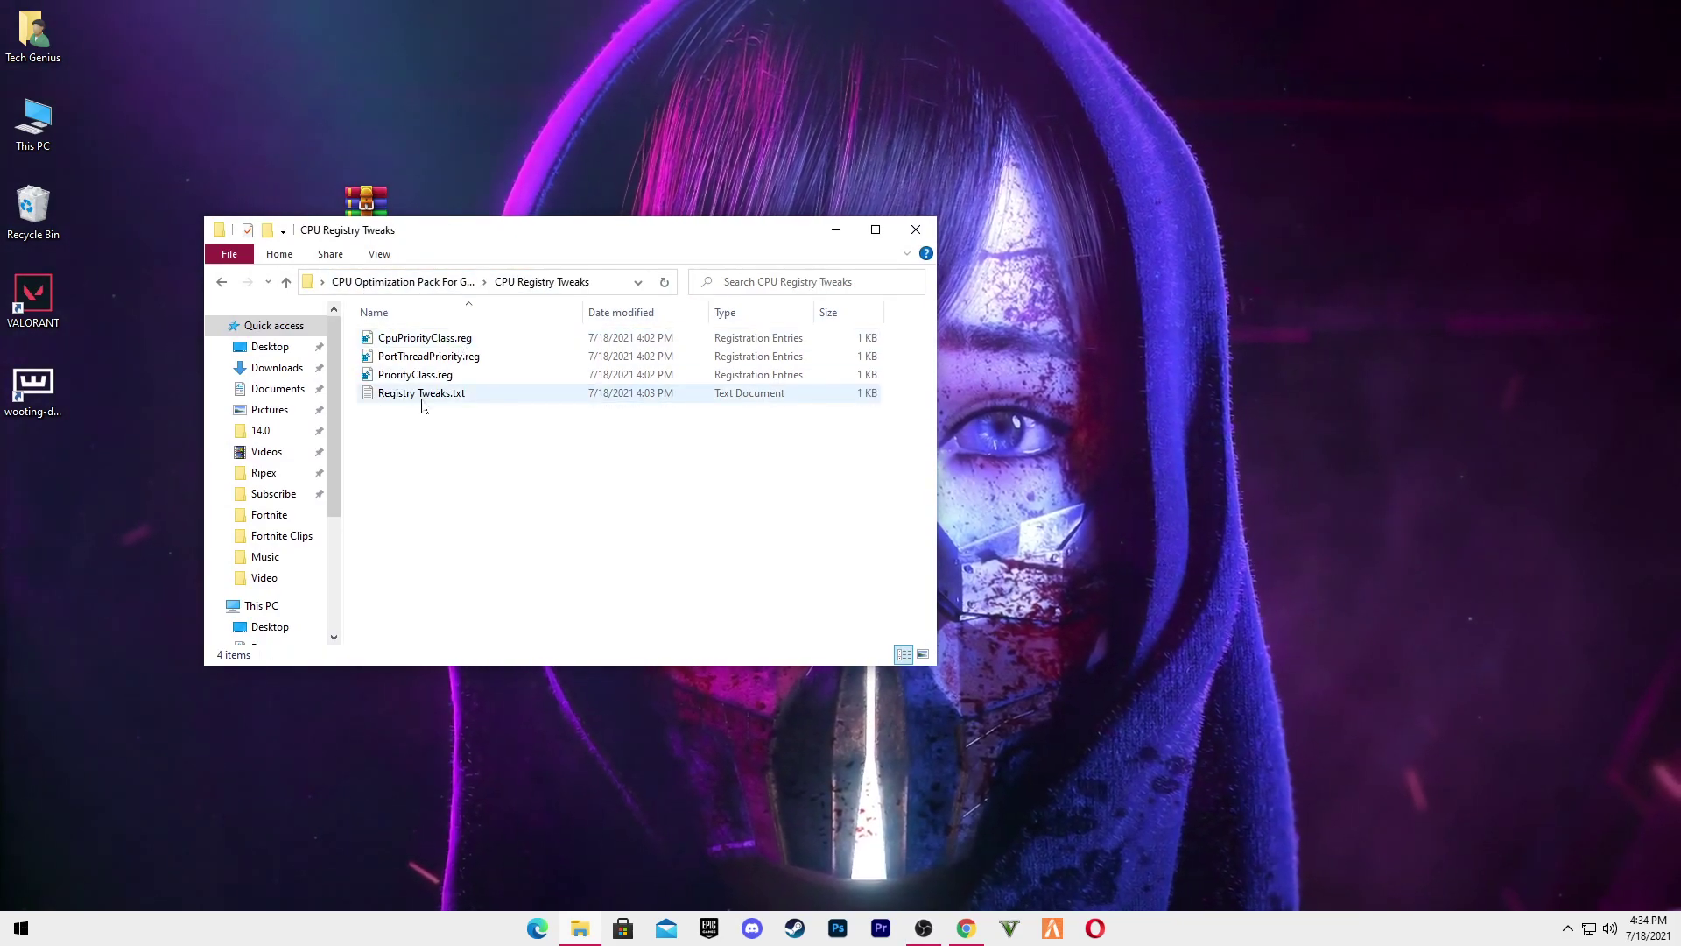
double_click(420, 394)
drag(1025, 283, 864, 268)
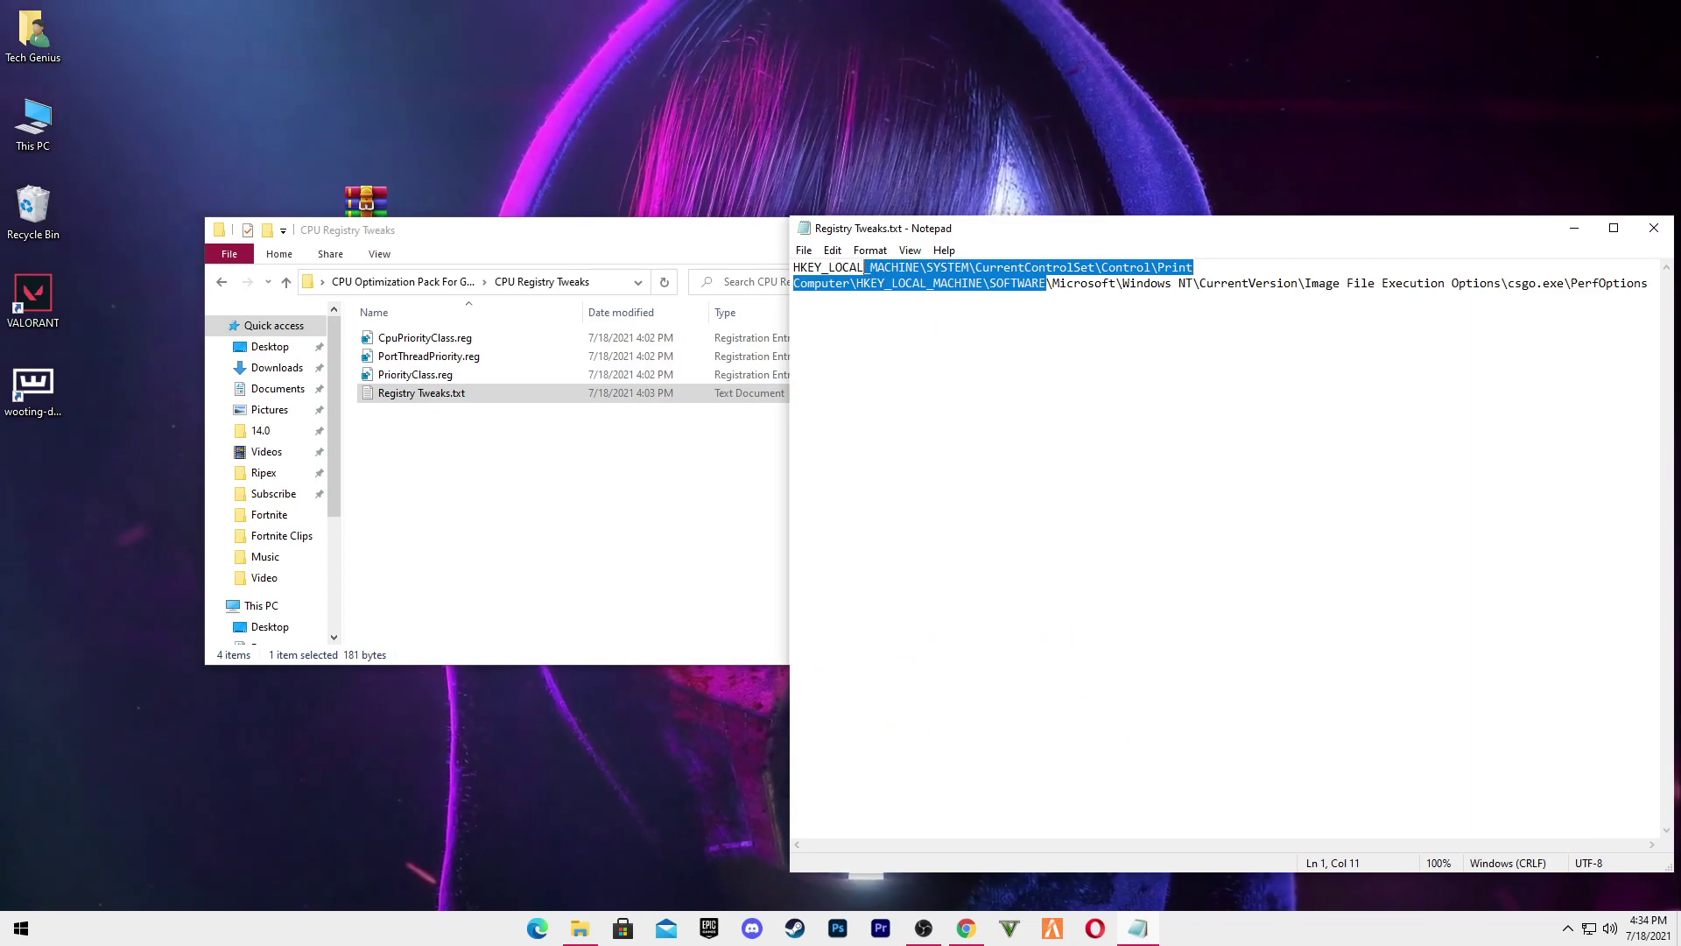
click(1654, 228)
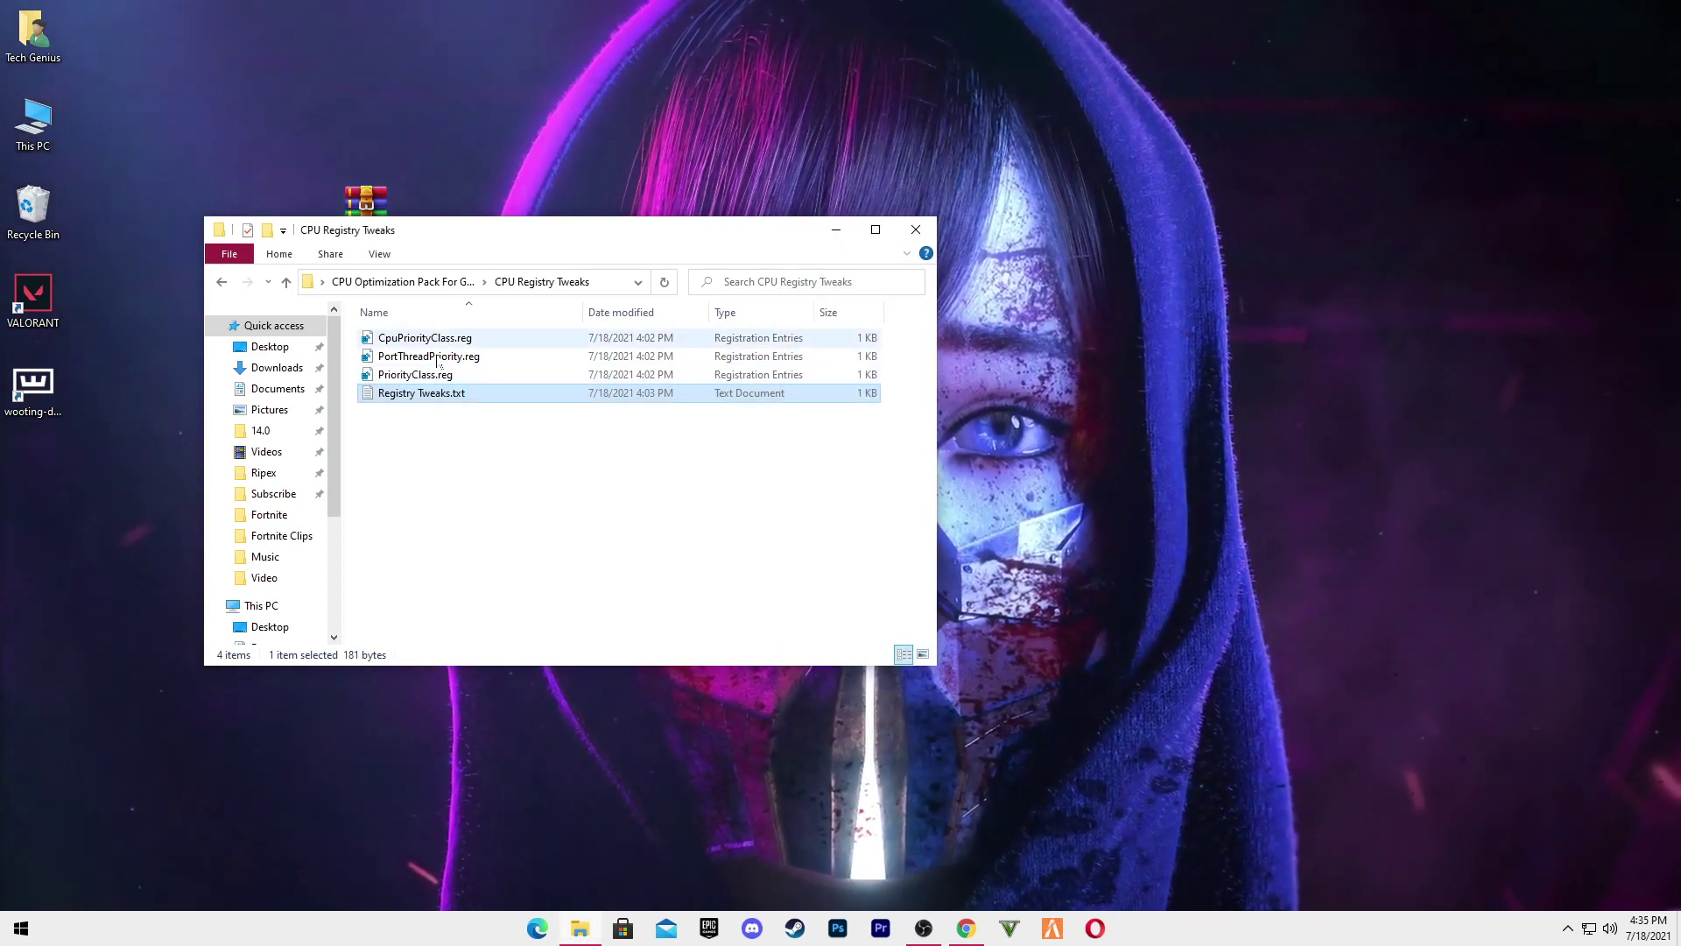
- Merge CpuPriorityClass.reg into the Windows registry, allowing Registry Editor to make changes
right_click(623, 343)
click(653, 350)
click(486, 578)
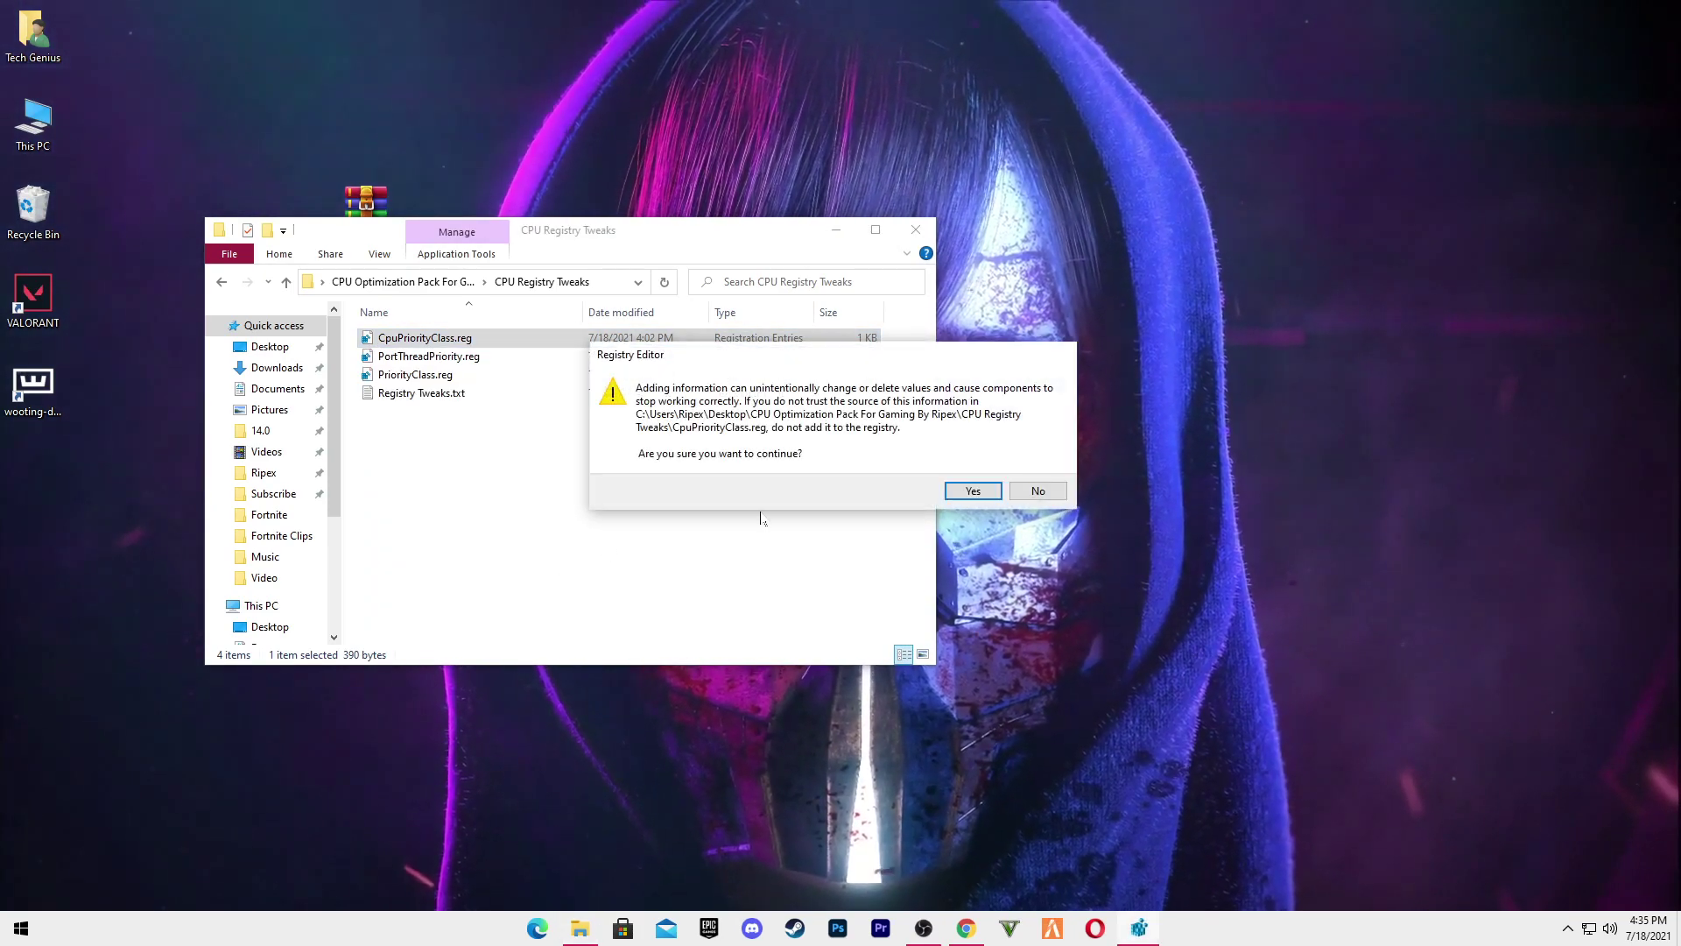
click(972, 488)
click(1036, 471)
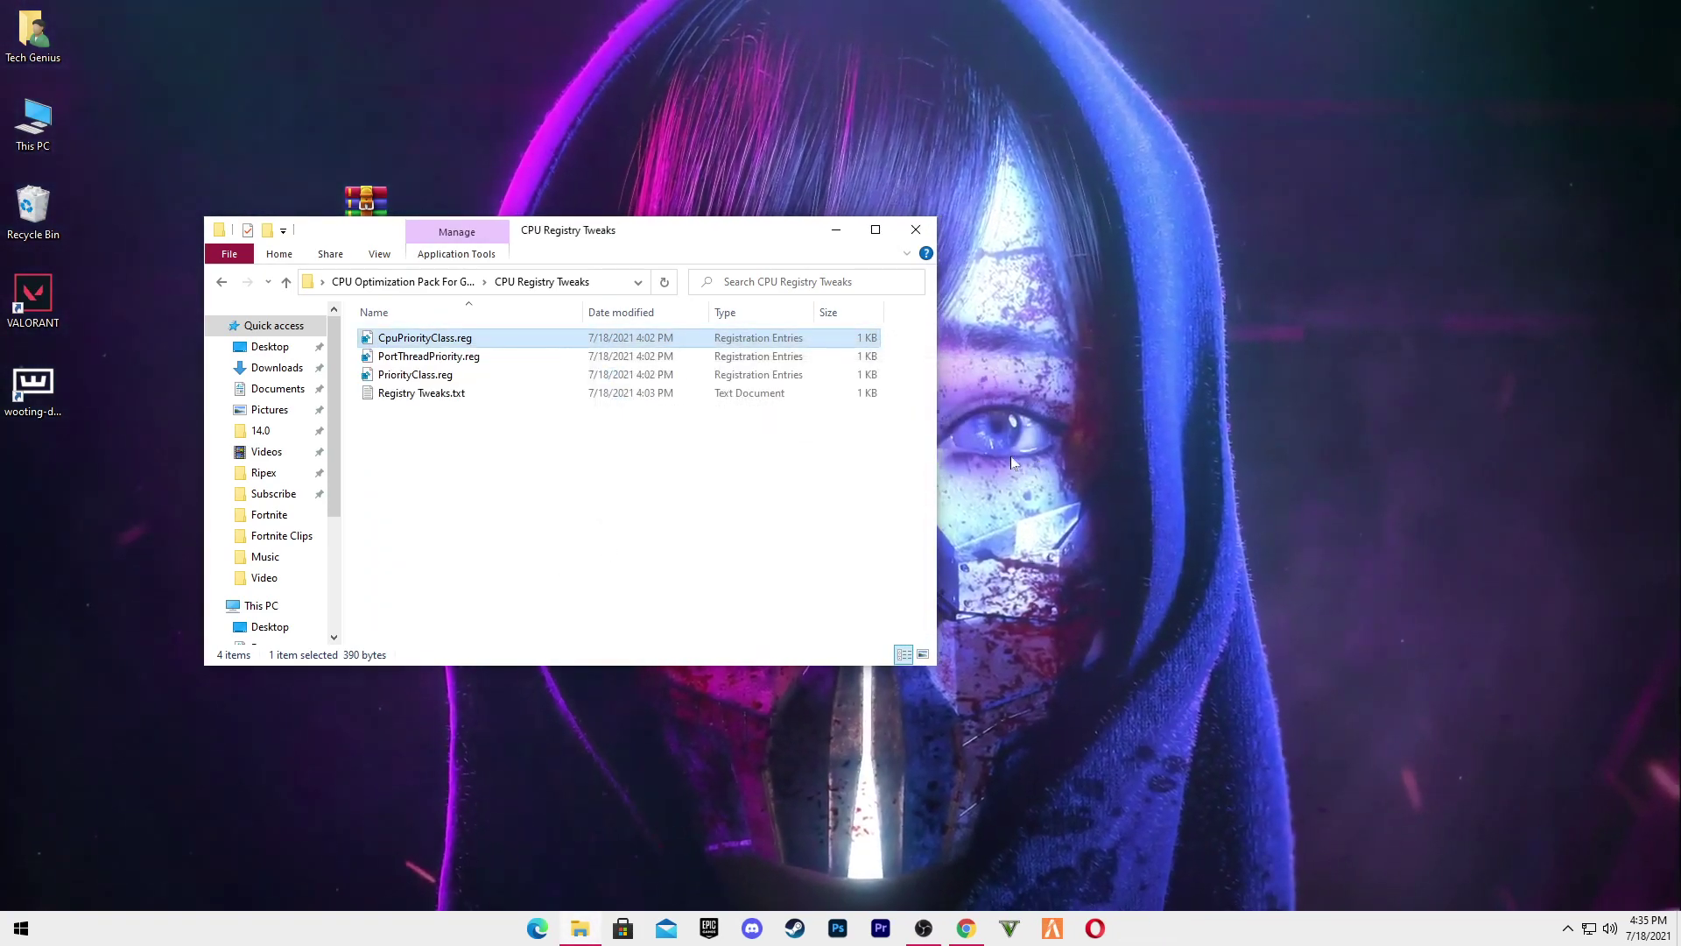
- Merge PortThreadPriority.reg into the Windows registry, allowing Registry Editor to make changes
double_click(473, 357)
click(480, 583)
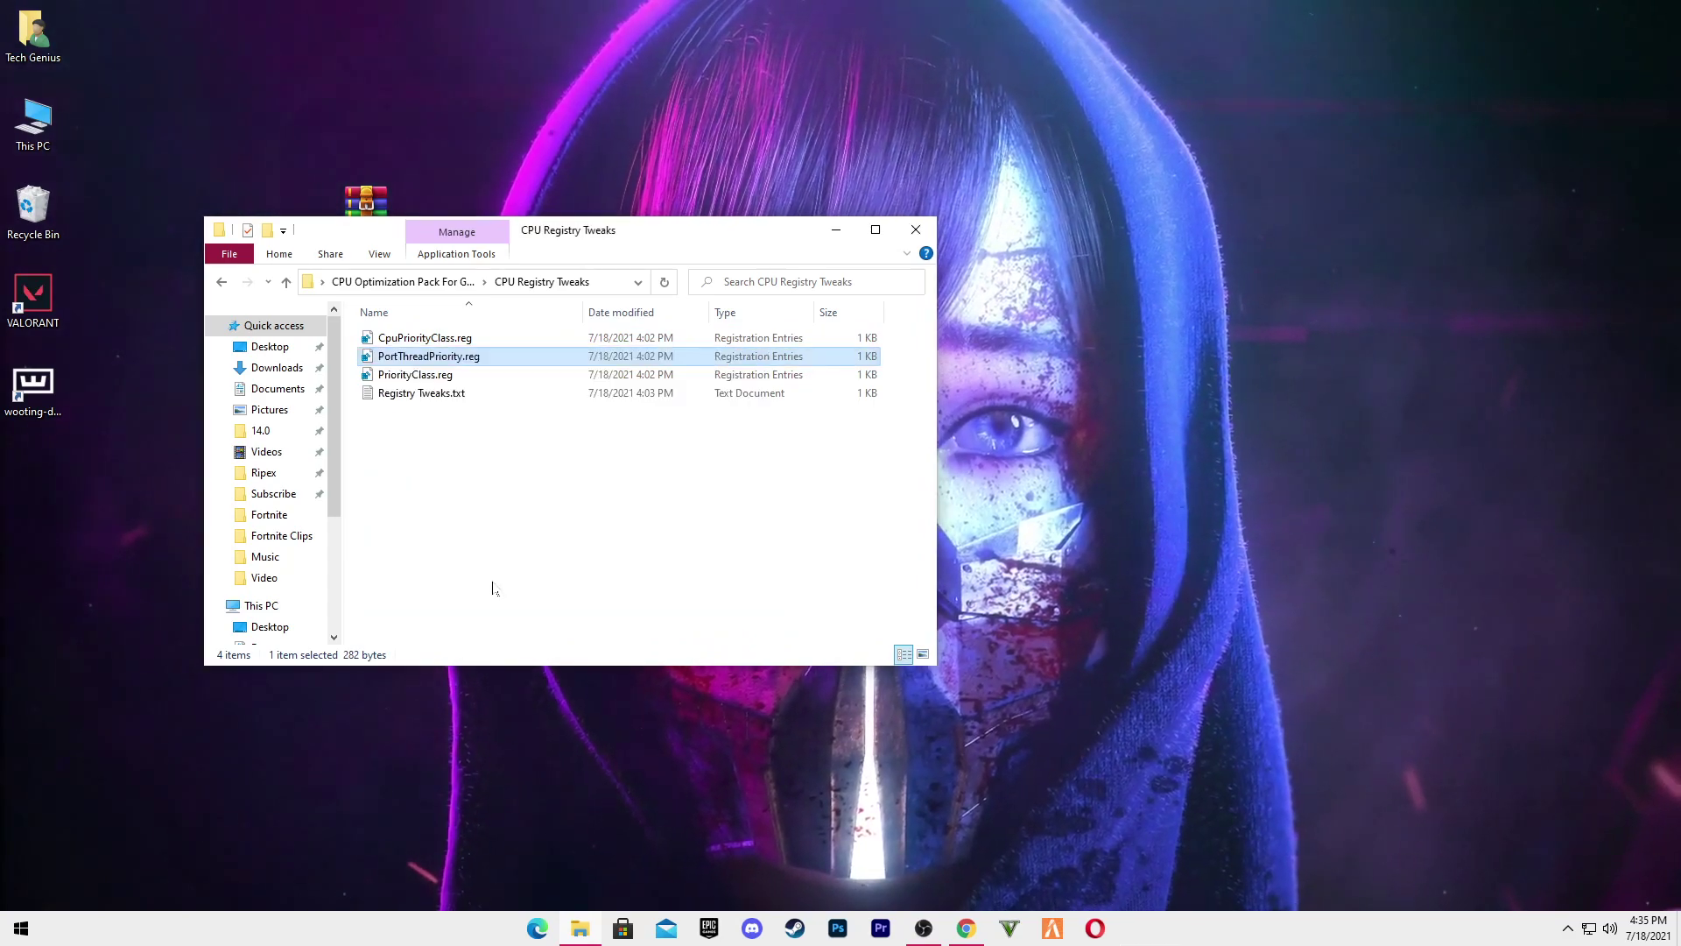
click(970, 487)
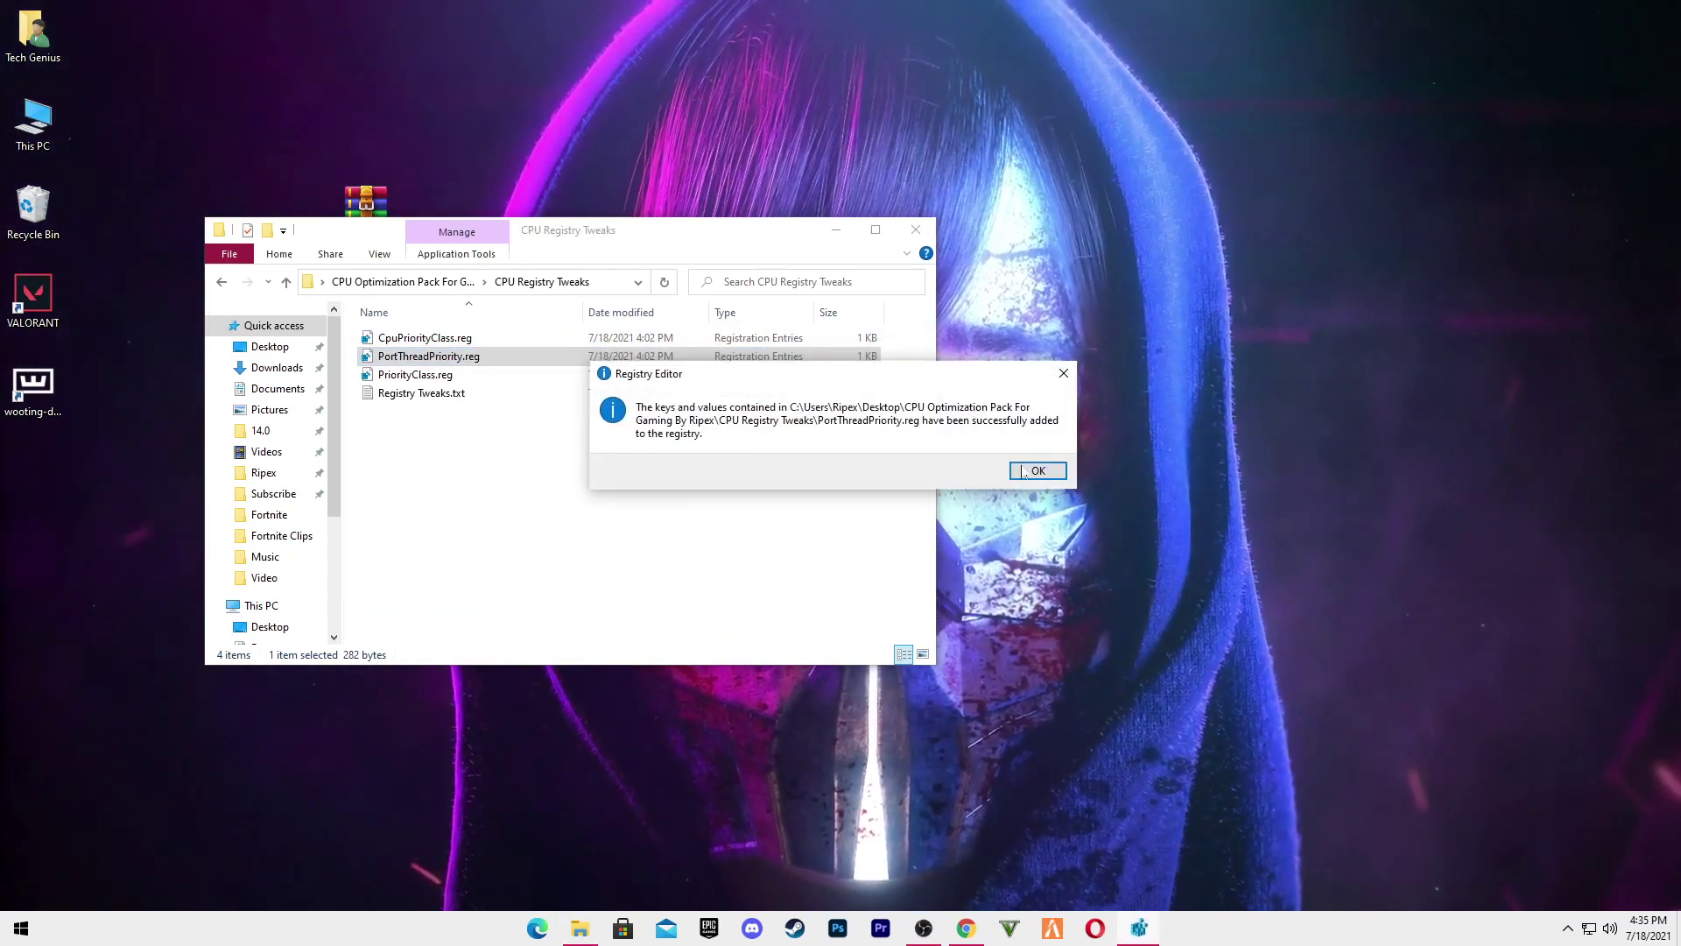
click(1022, 470)
- Merge PriorityClass.reg into the Windows registry, allowing Registry Editor to make changes
double_click(420, 375)
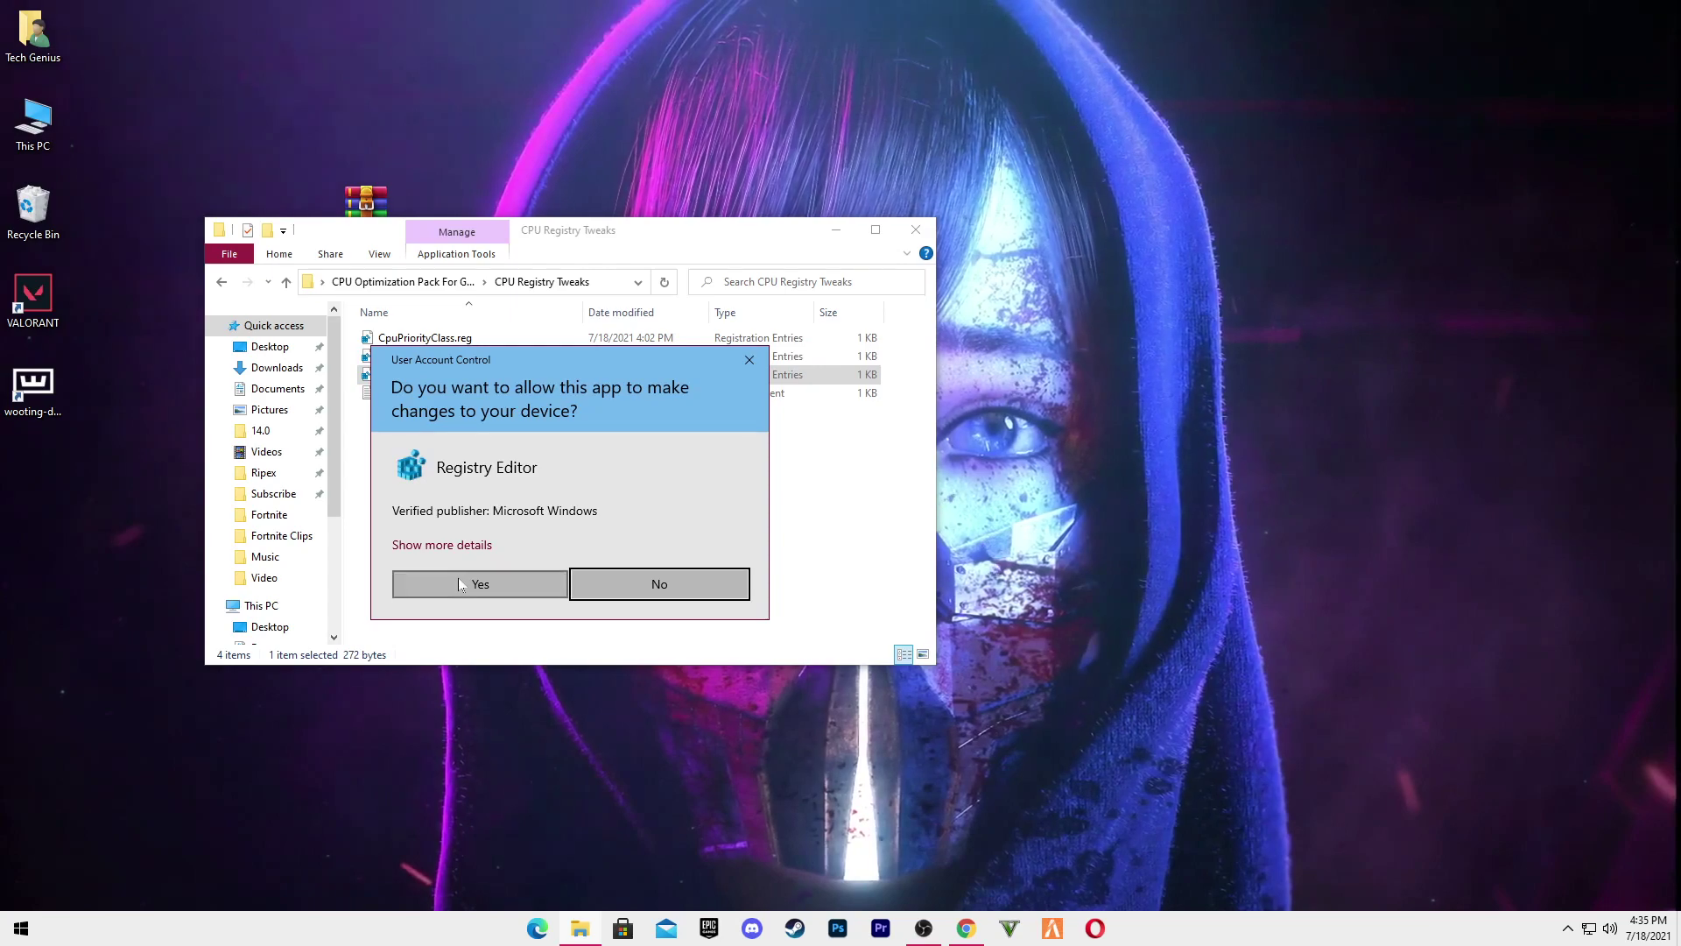
click(459, 584)
click(970, 488)
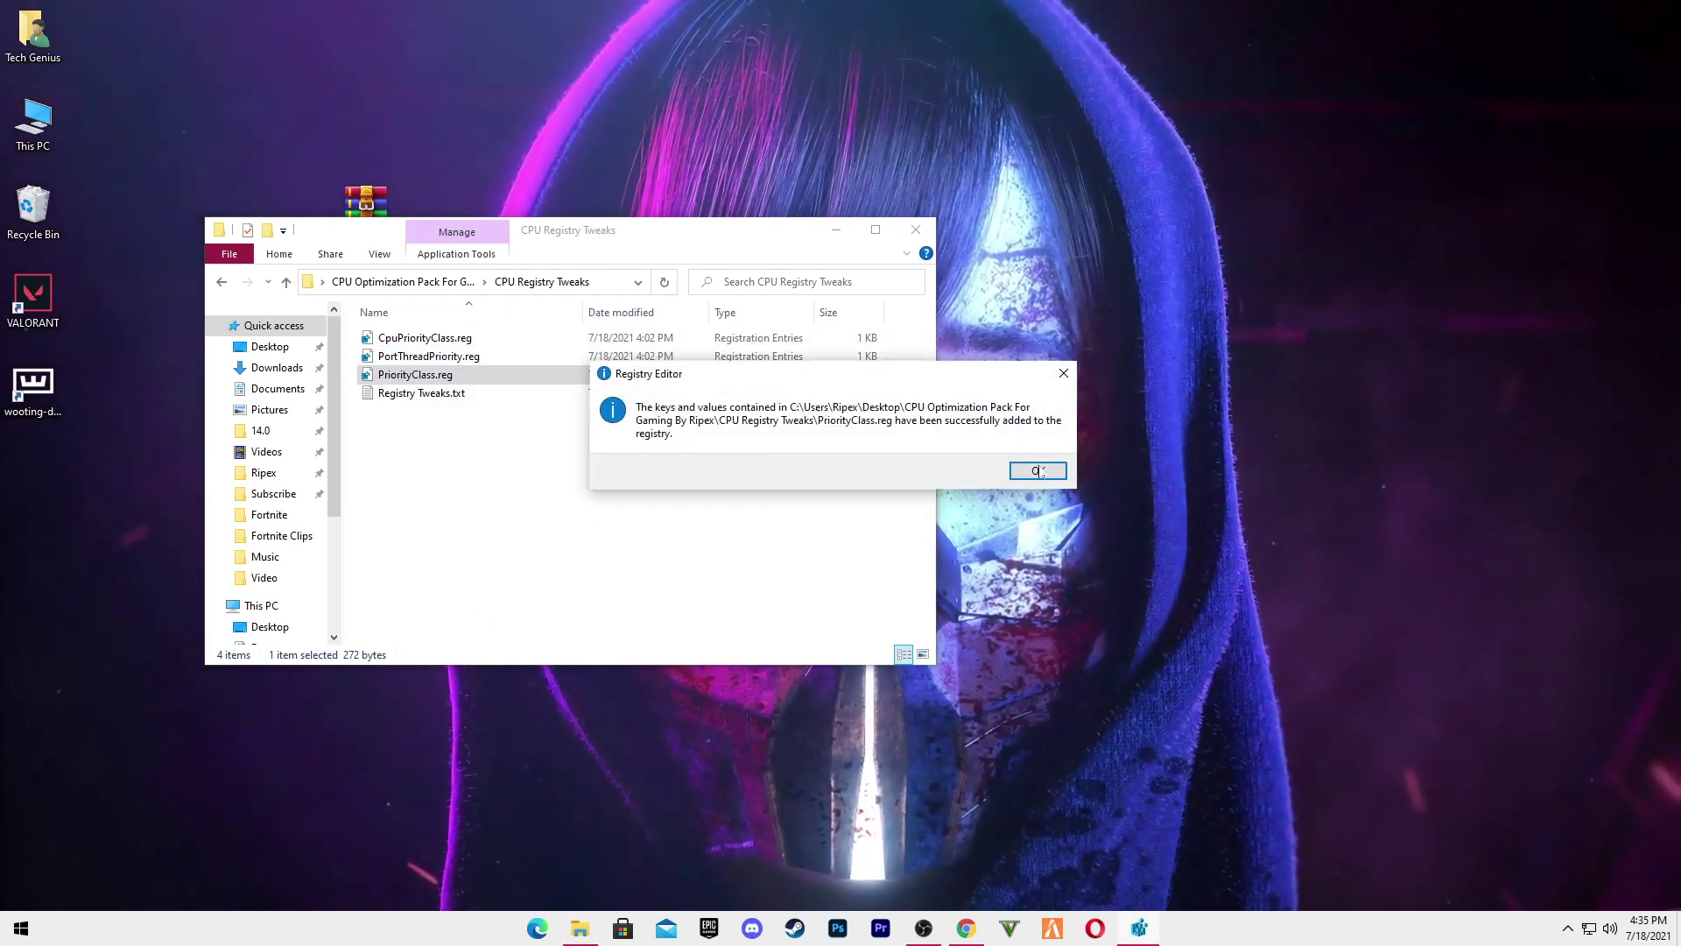
click(1023, 470)
- Launch MSIAfterburnerSetup464Beta3.exe from the pack's MSIAfterburnerSetup folder with permission to make changes, and accept the initial setup prompt
click(403, 281)
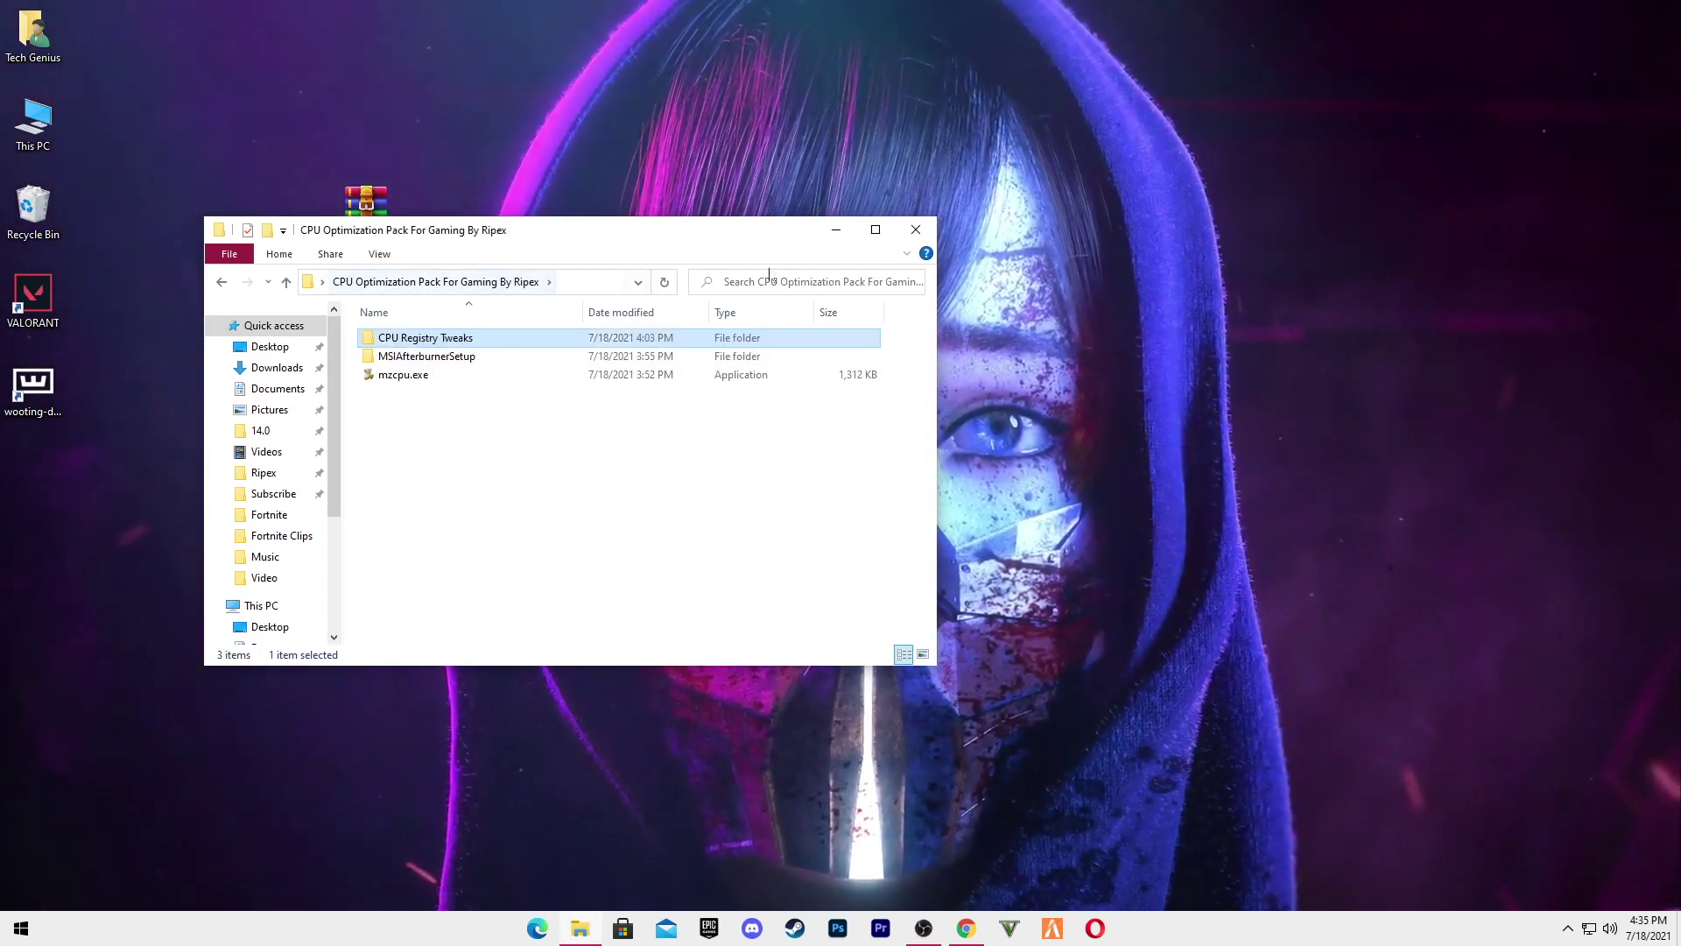
click(875, 229)
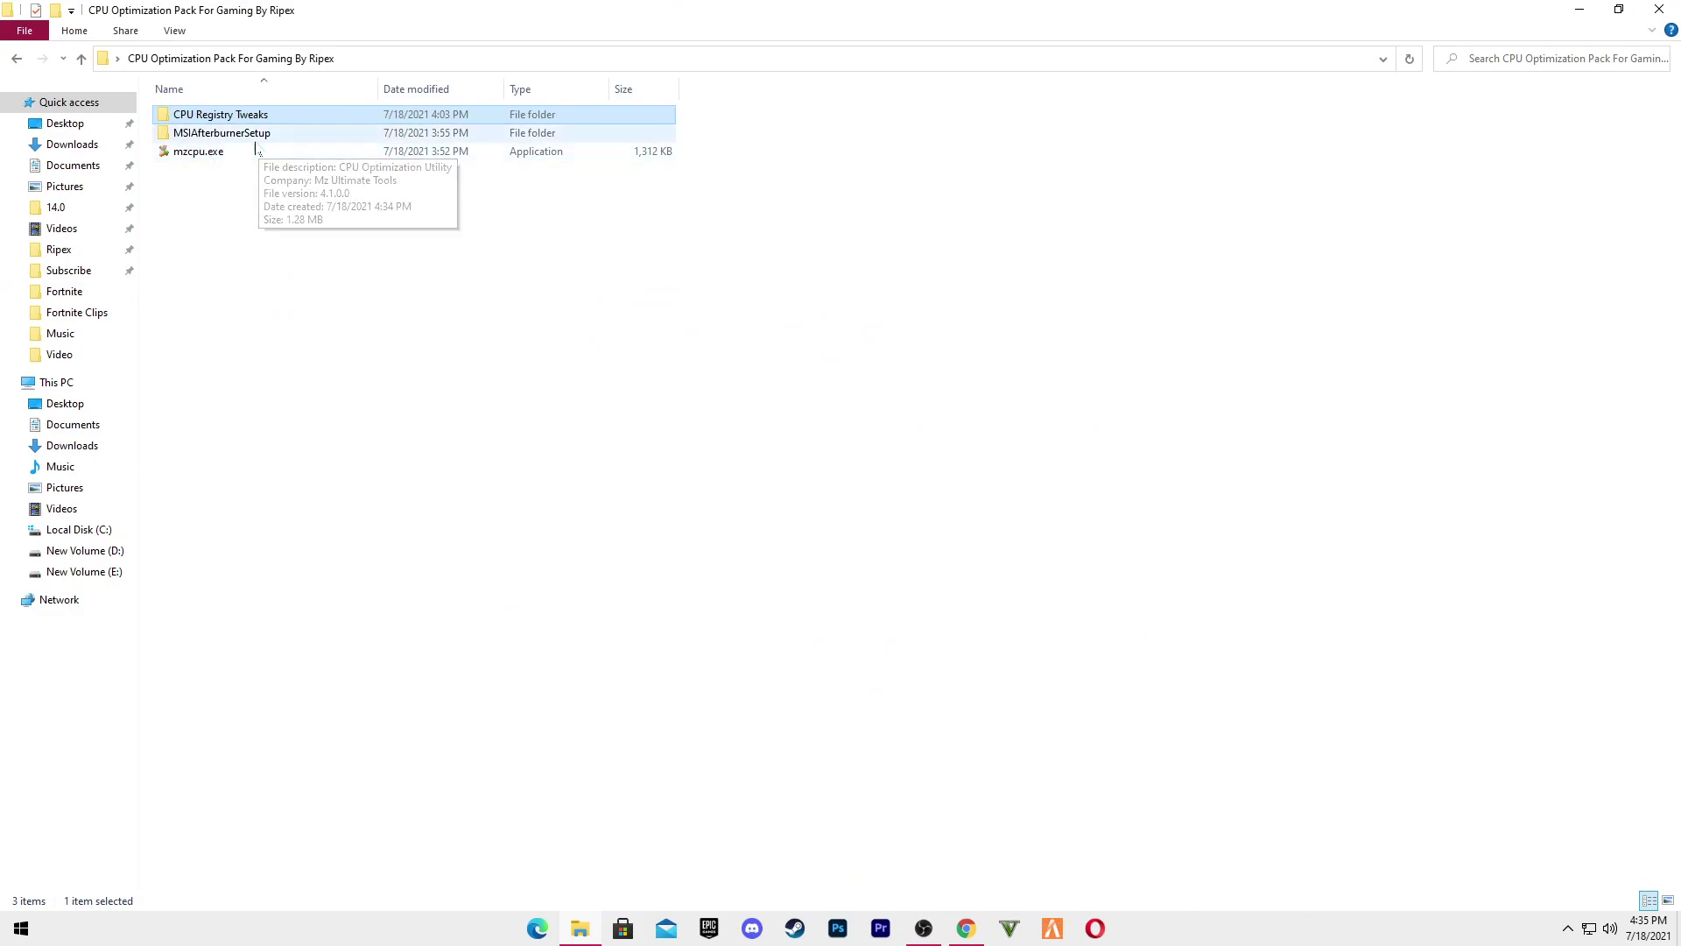
click(254, 137)
double_click(255, 140)
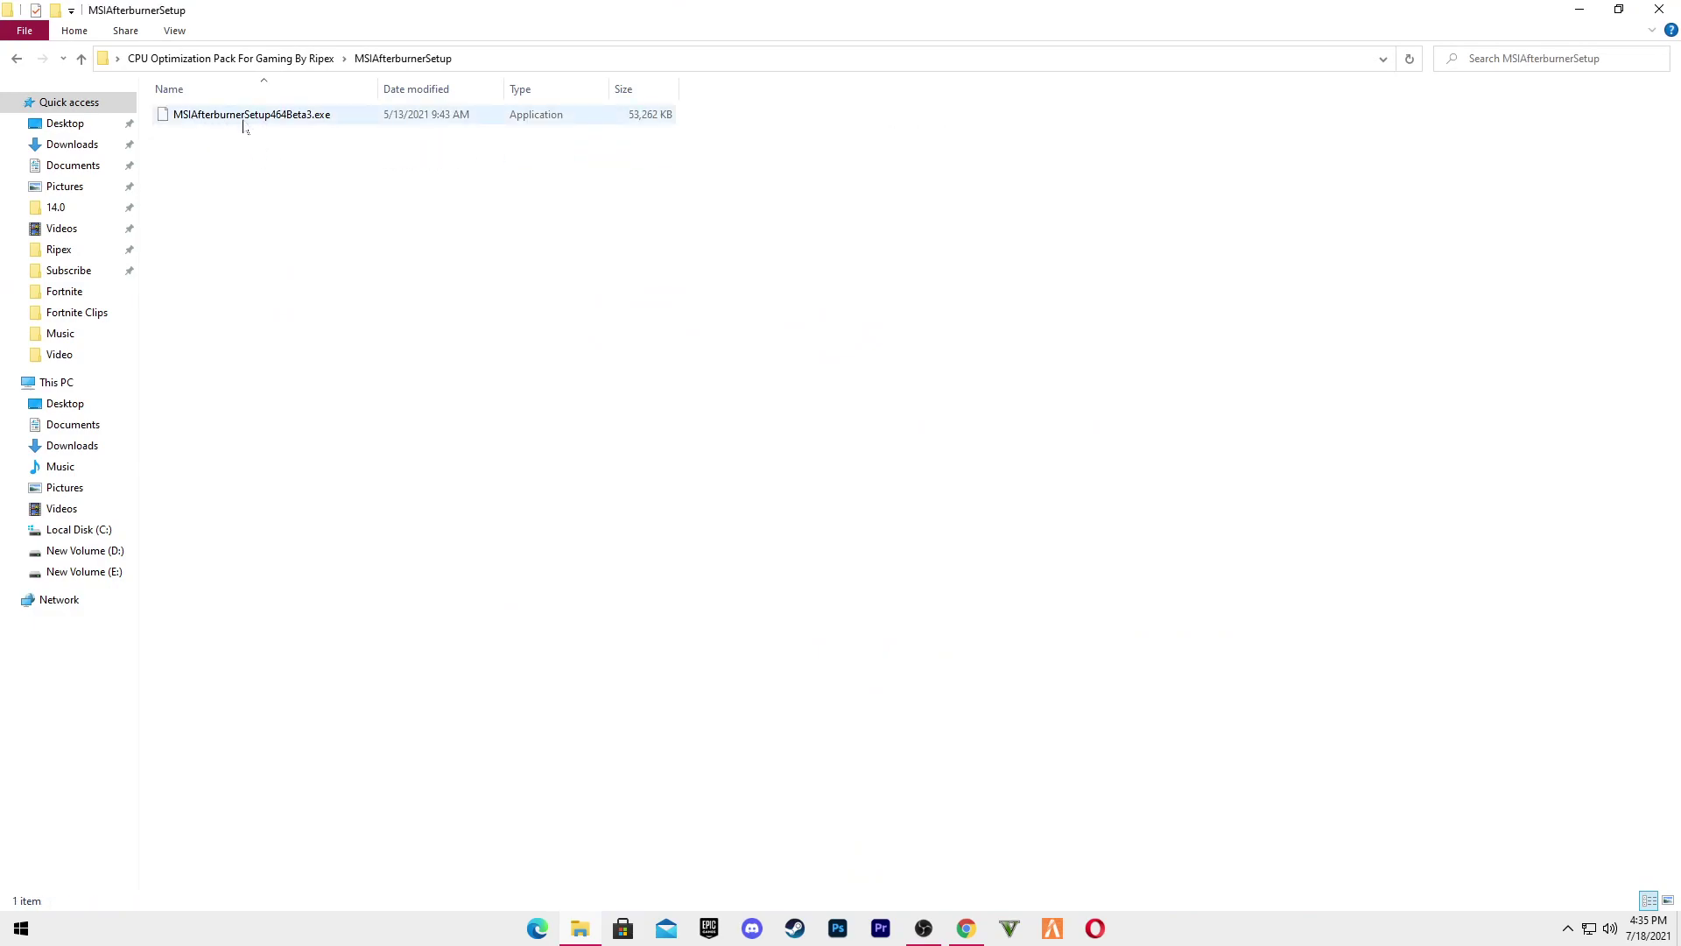
double_click(244, 122)
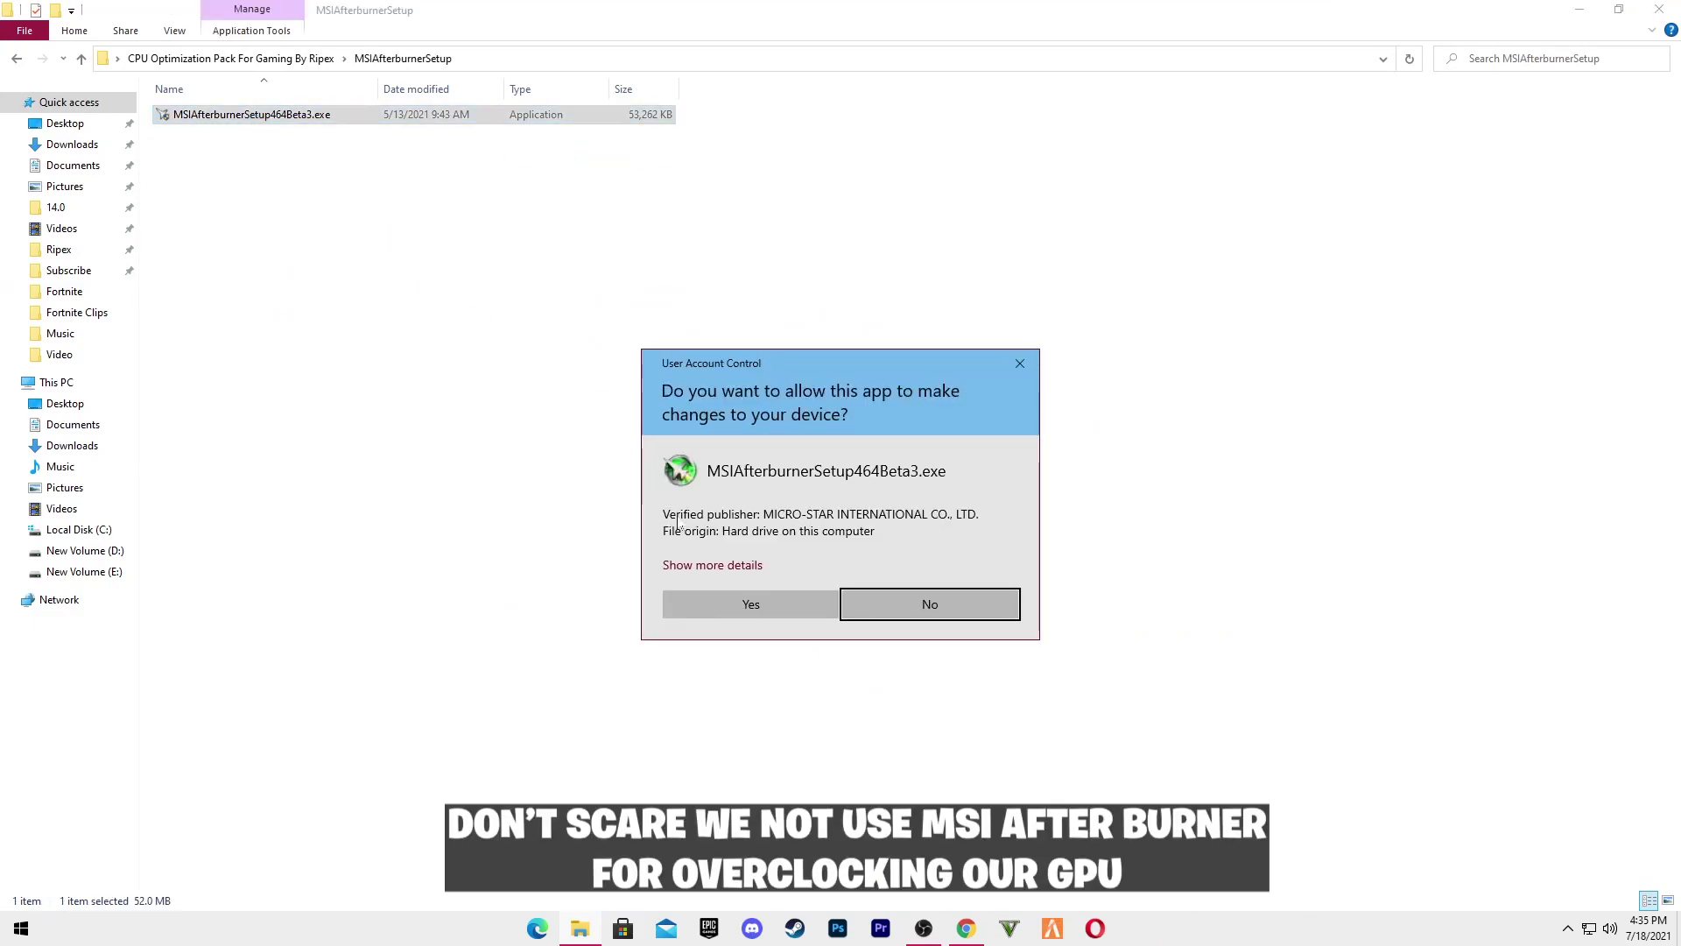
click(753, 606)
click(846, 501)
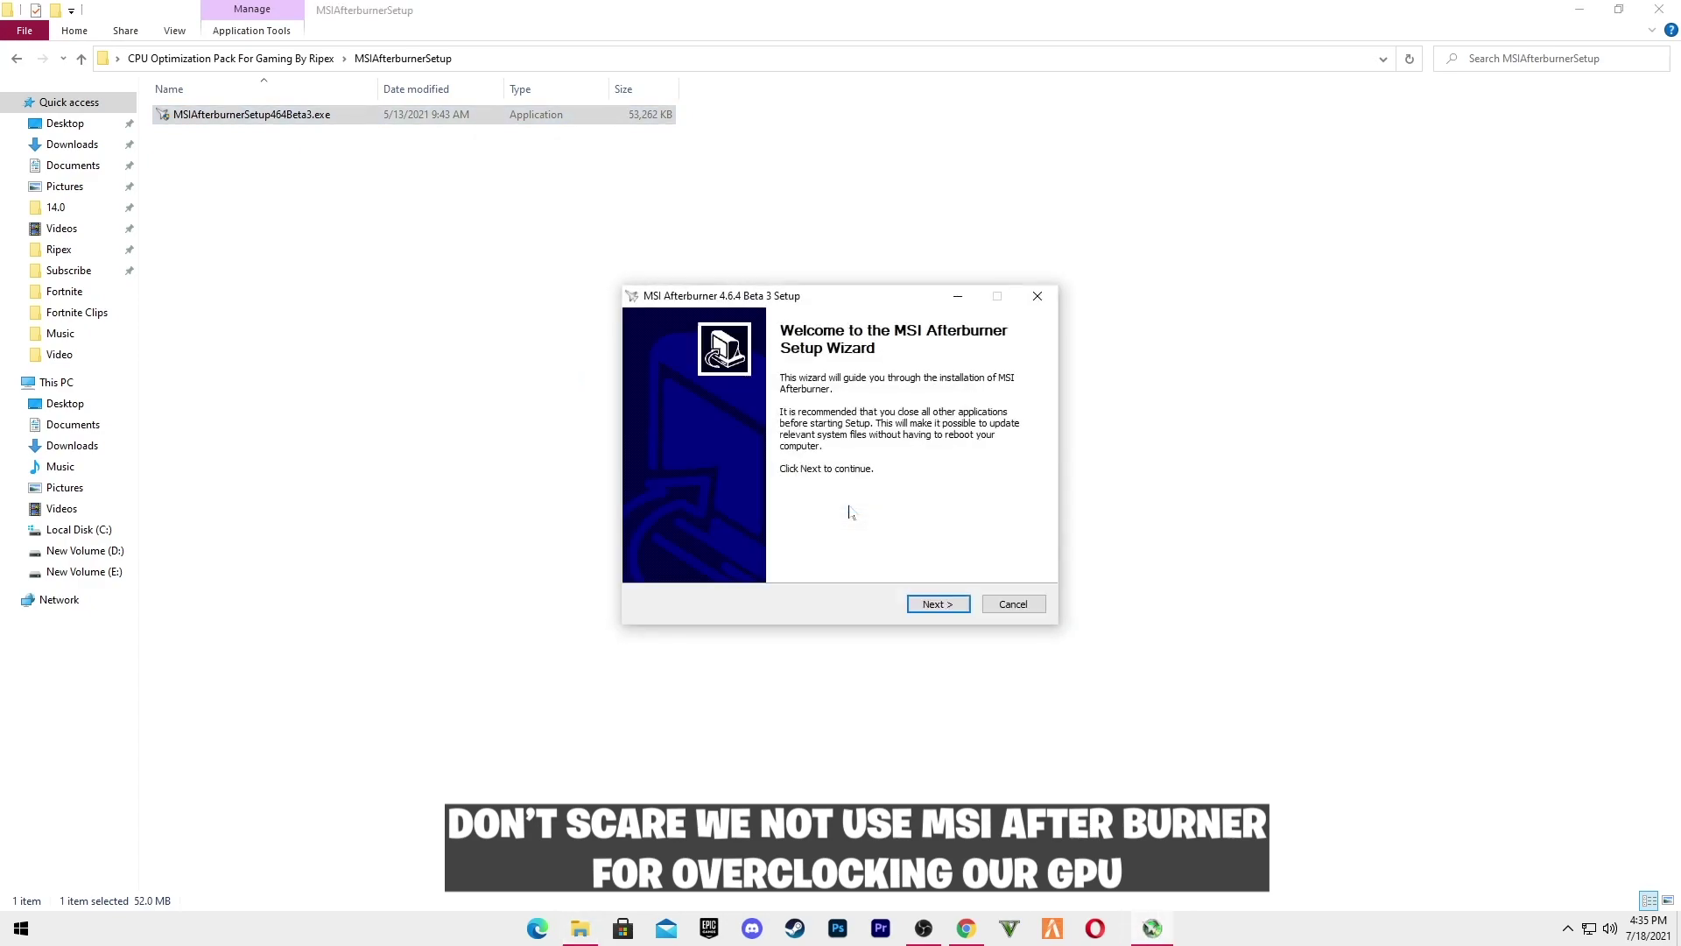
- Install MSI Afterburner with the RivaTuner Statistics Server component included, keeping the default Start Menu folder
click(936, 606)
click(935, 605)
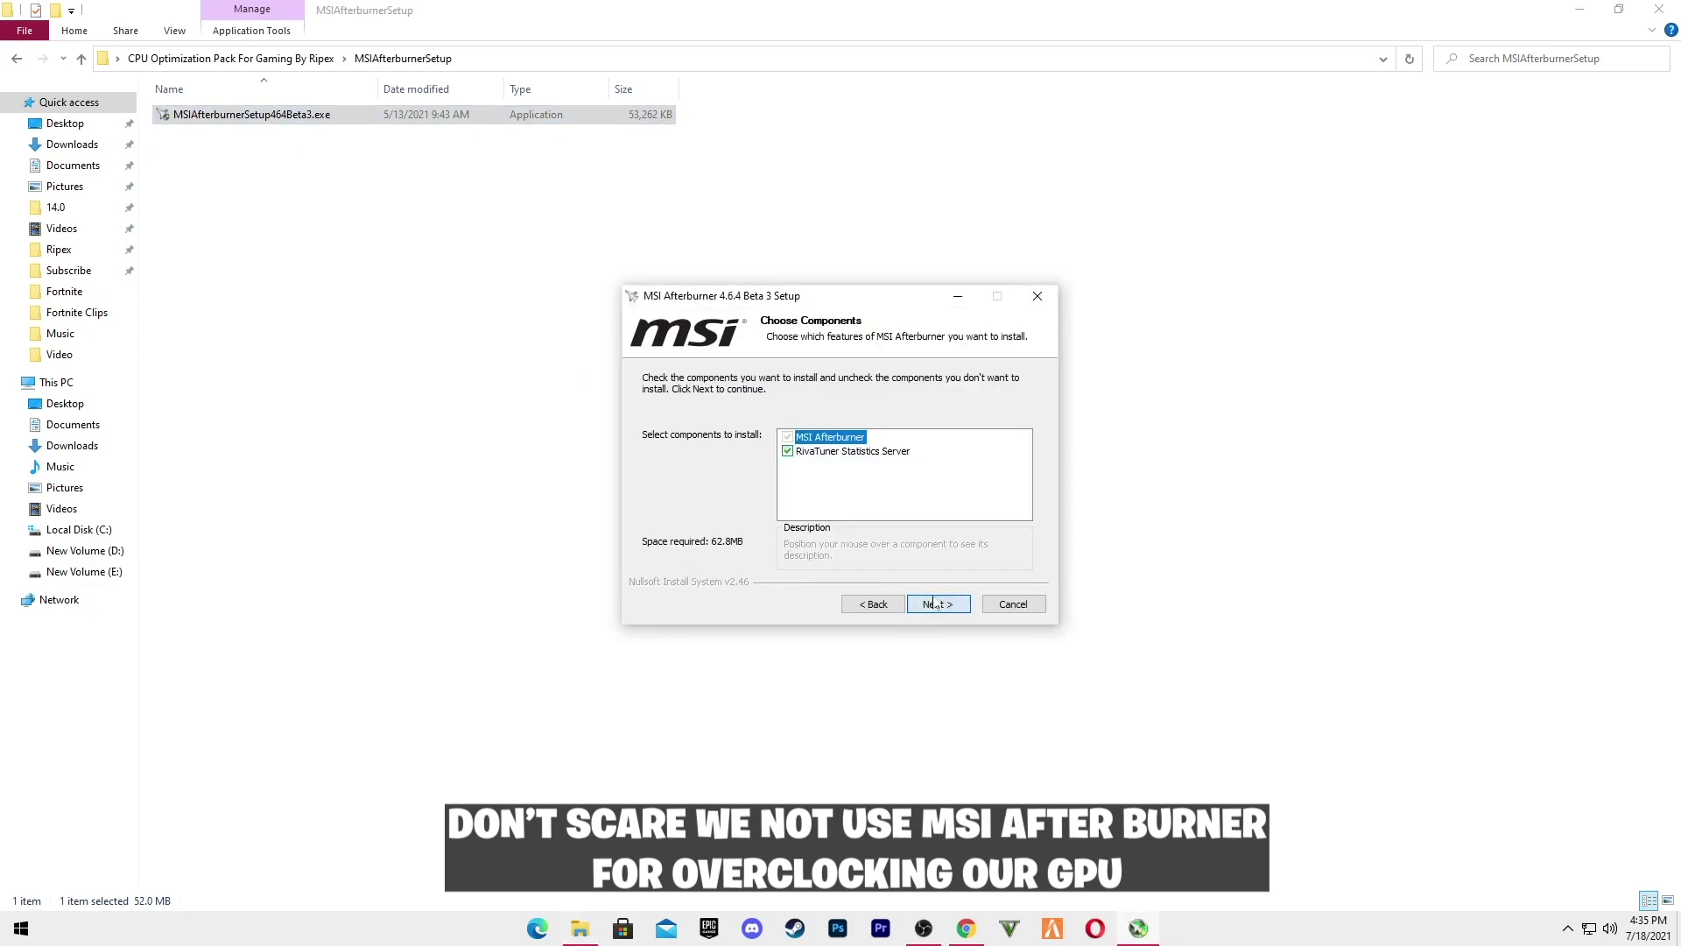
click(788, 451)
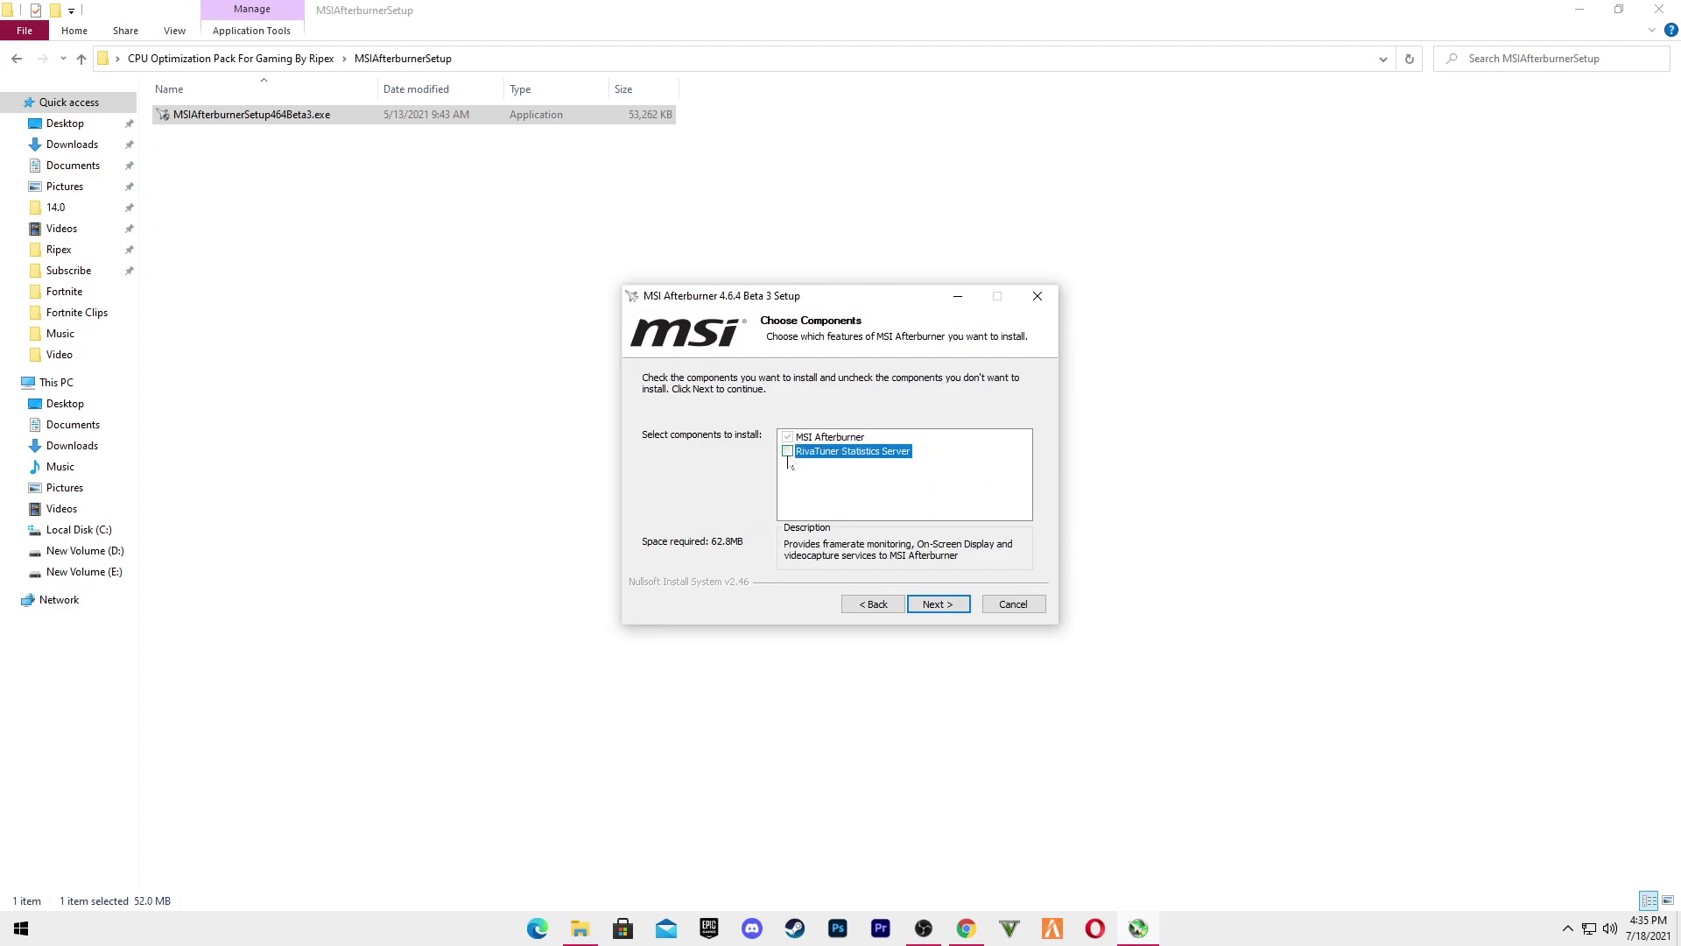
click(939, 600)
click(939, 604)
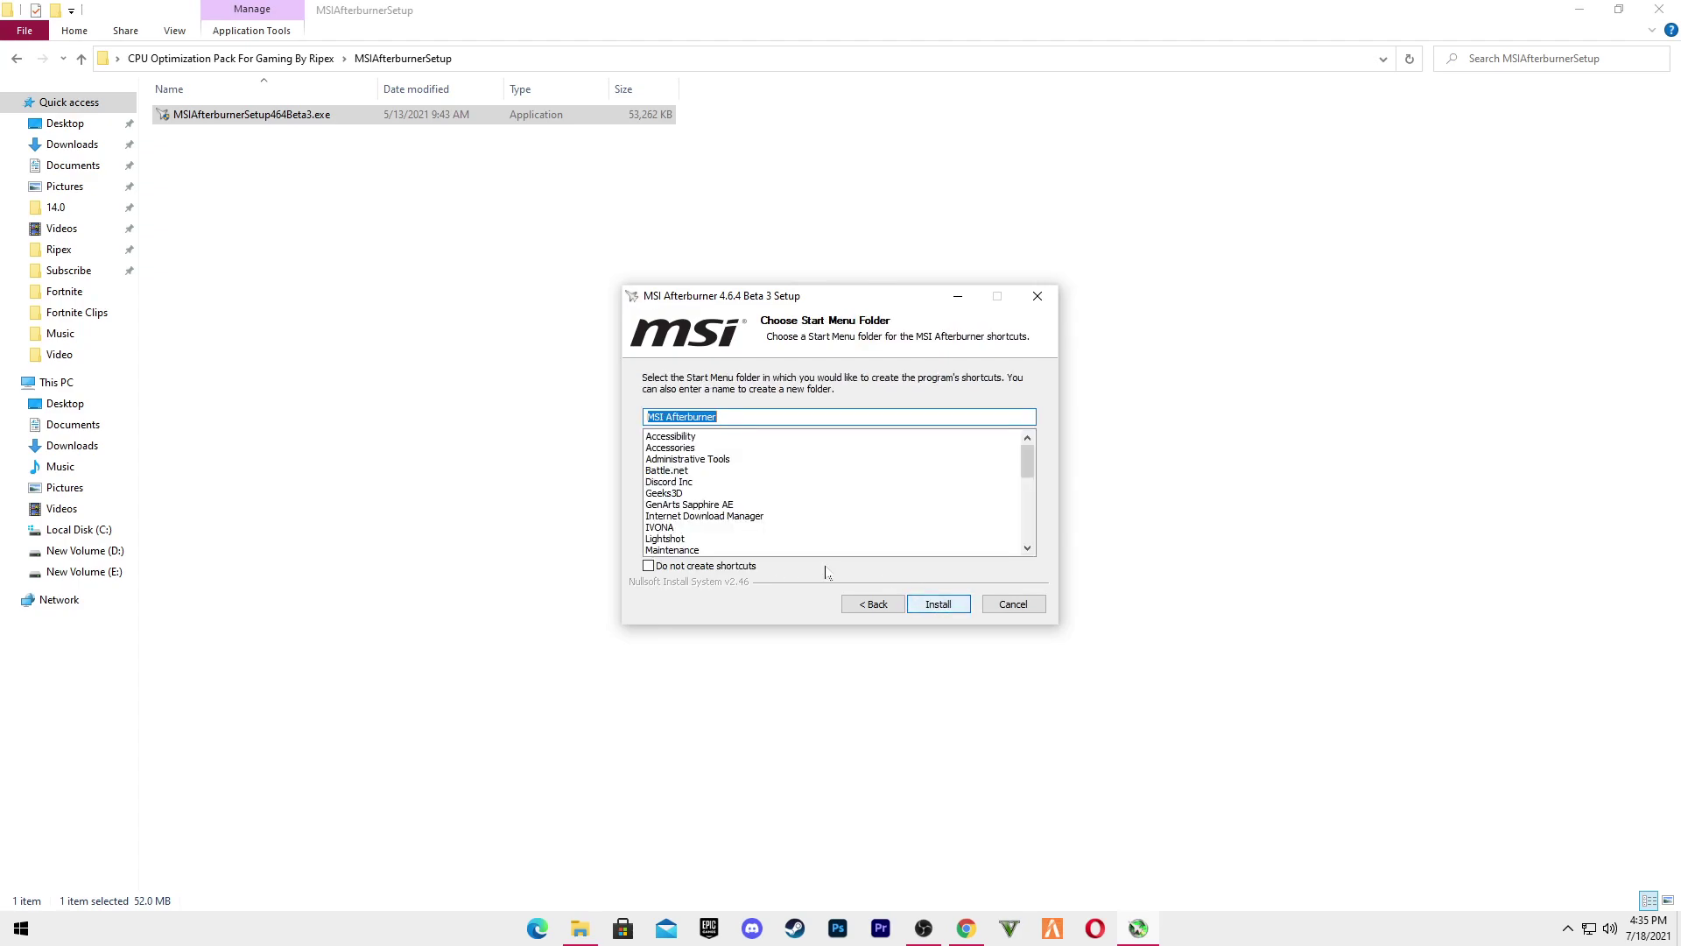
click(944, 610)
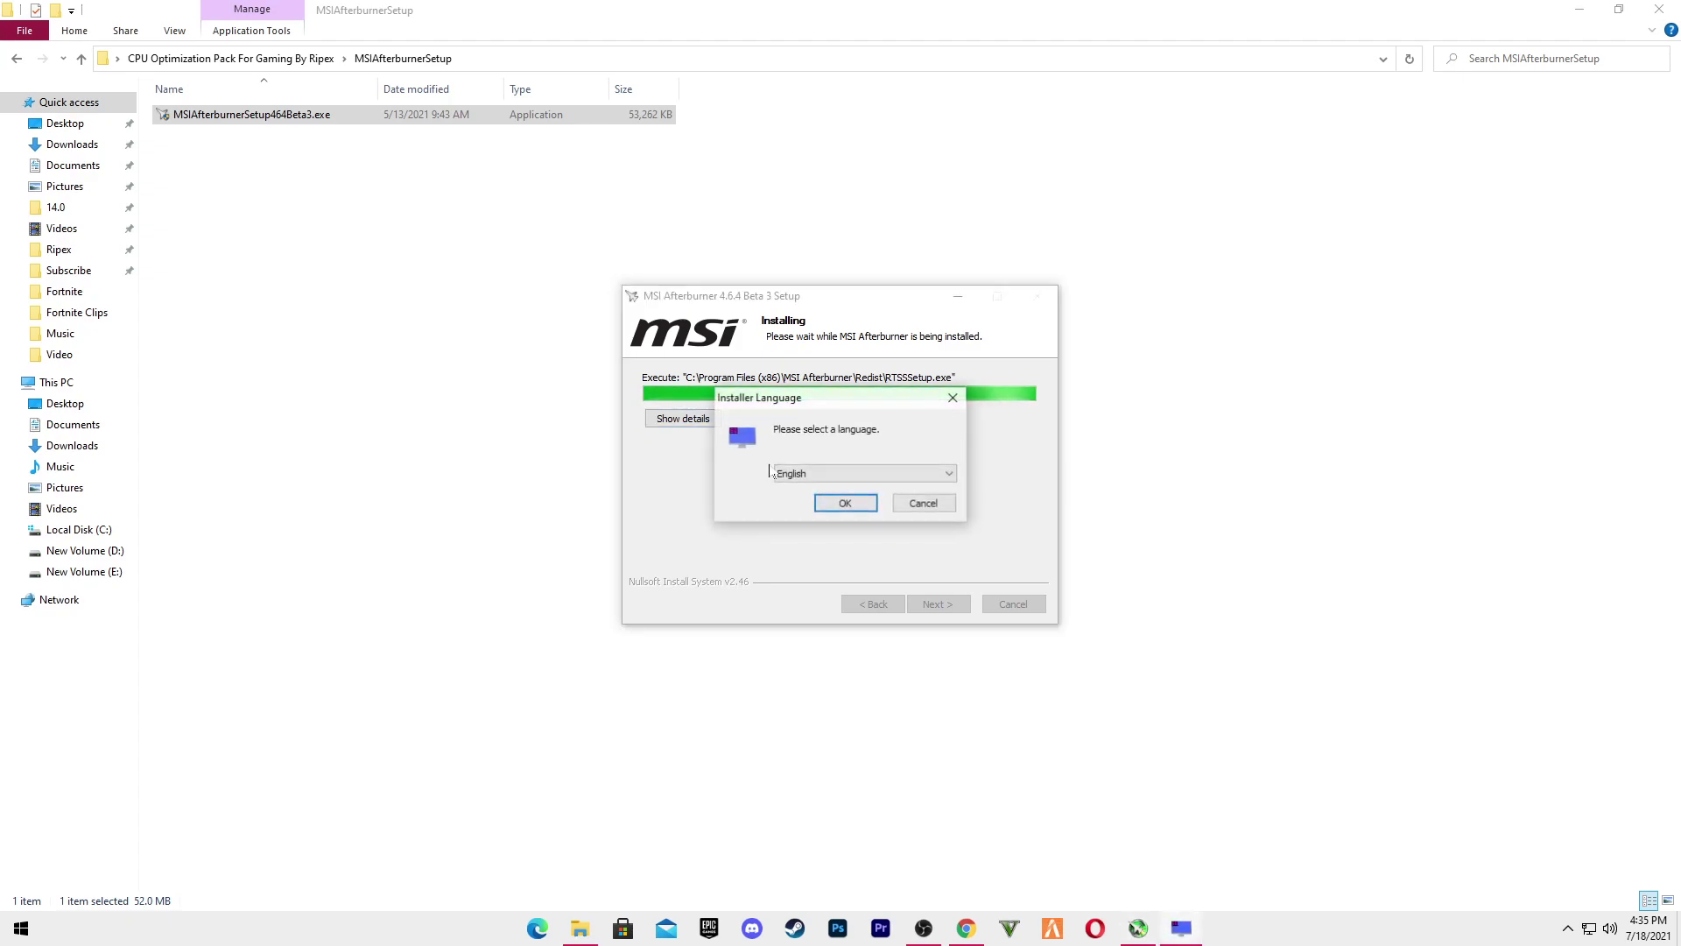
- Install RivaTuner Statistics Server in English over the existing version, accepting its license and keeping the default Start Menu folder
click(848, 500)
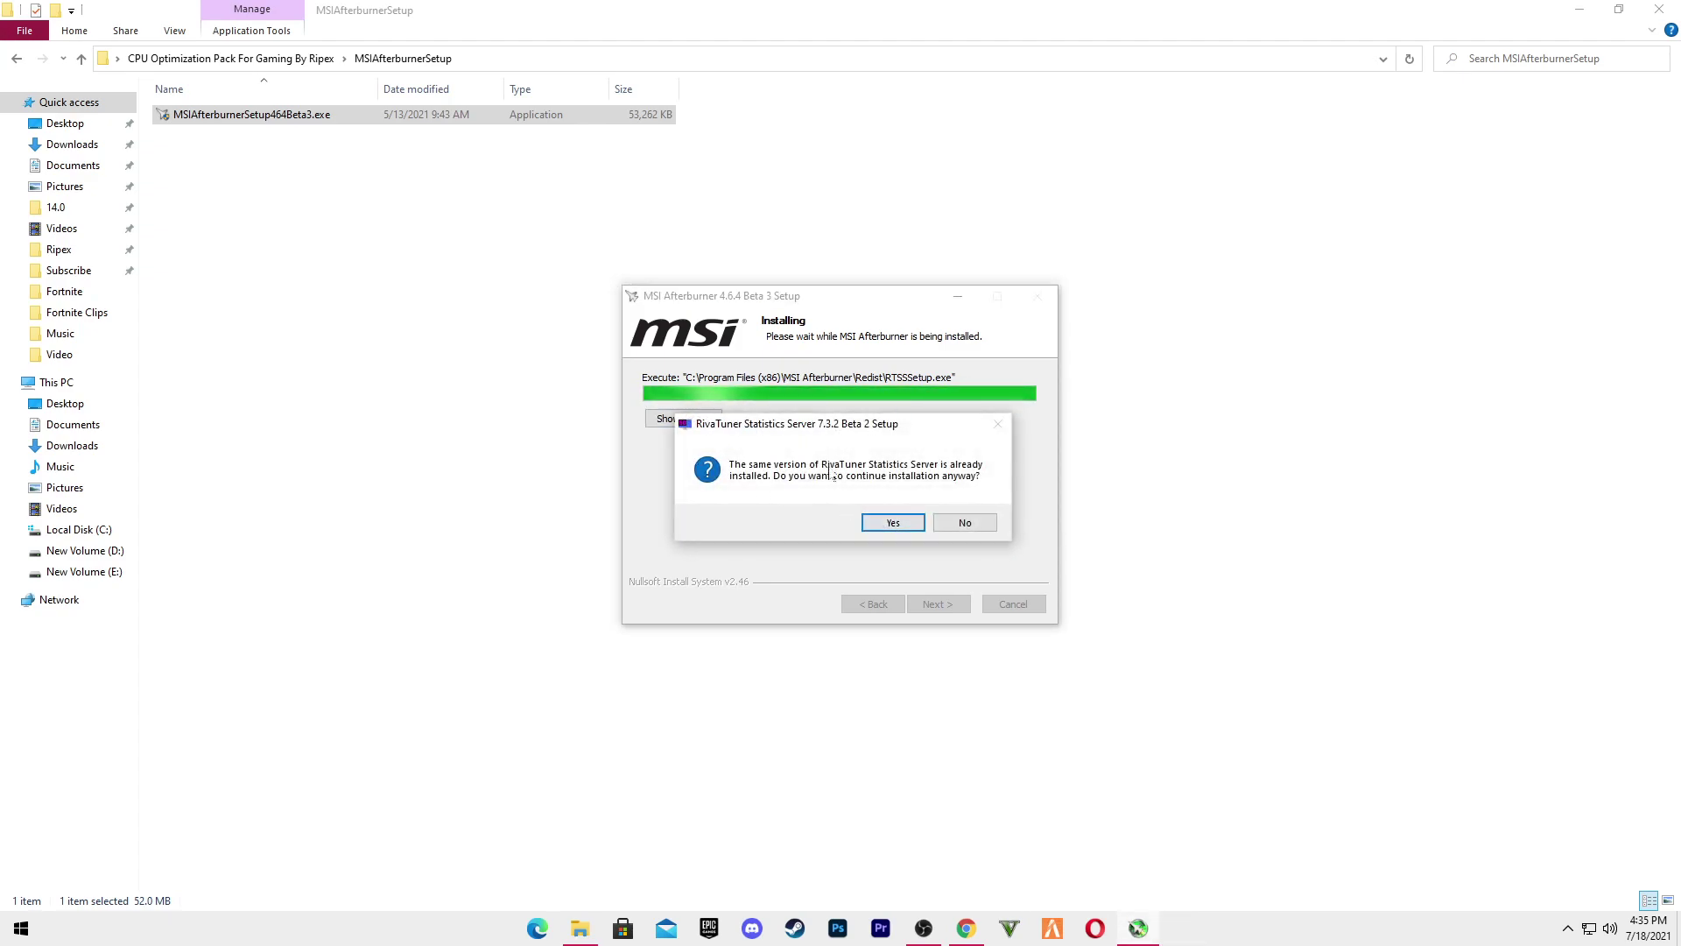
click(895, 522)
click(943, 602)
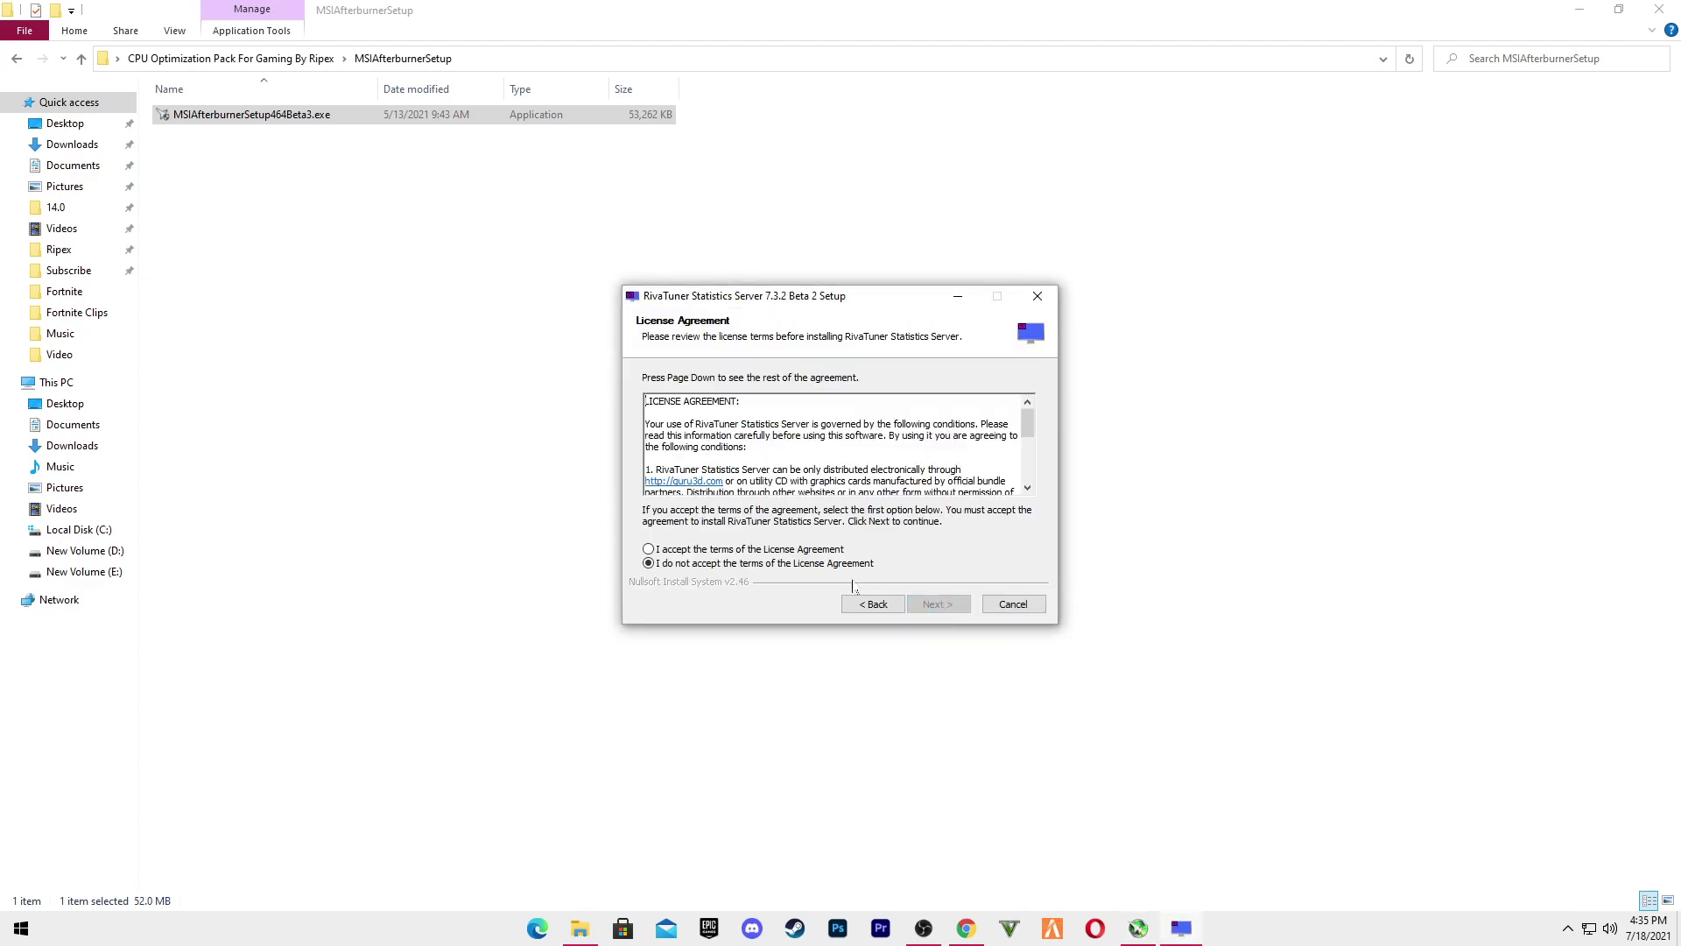
click(928, 607)
click(933, 606)
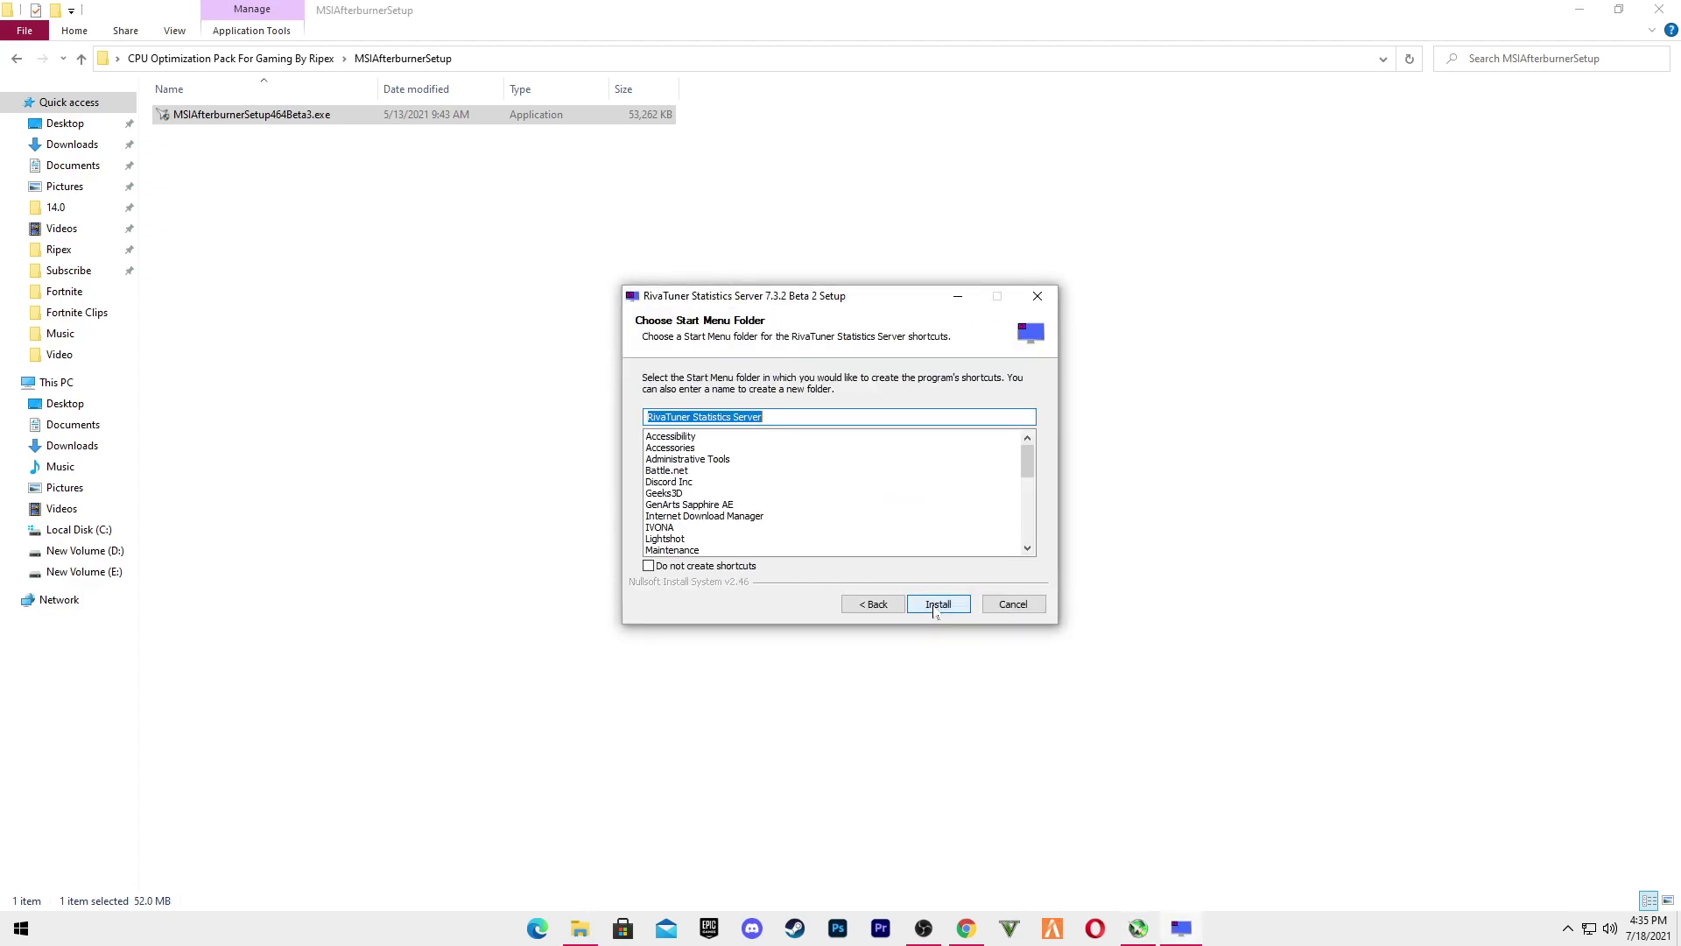
click(936, 606)
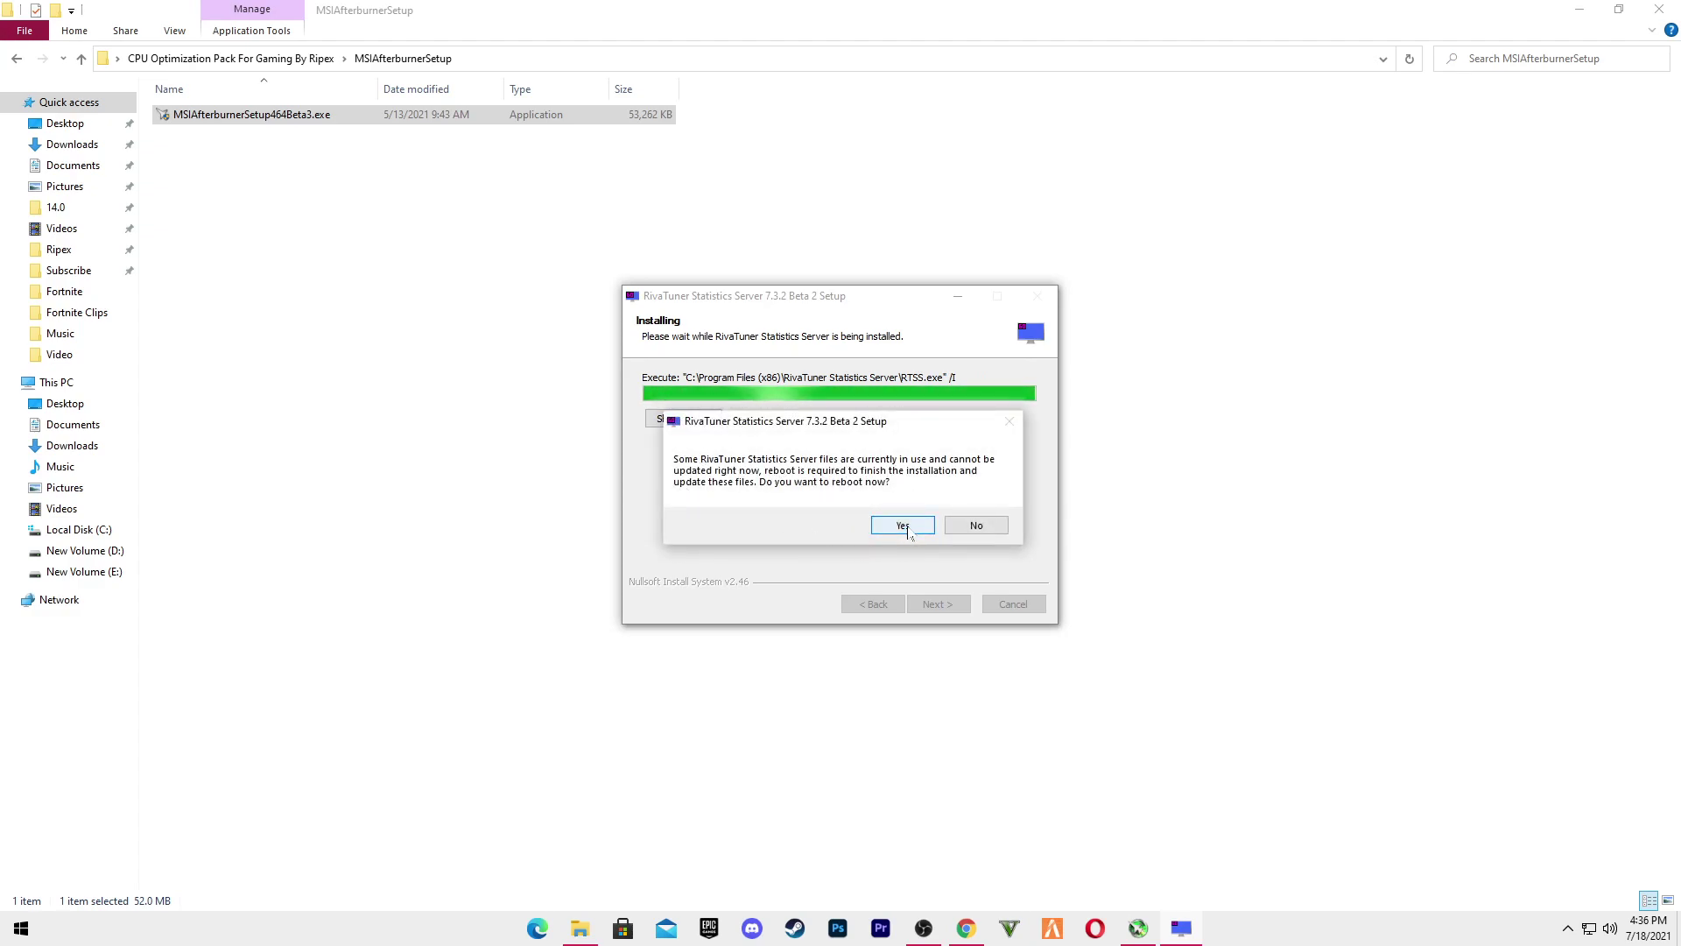
- Finish both setup wizards without rebooting, letting MSI Afterburner run, and close the installer's folder window
click(974, 527)
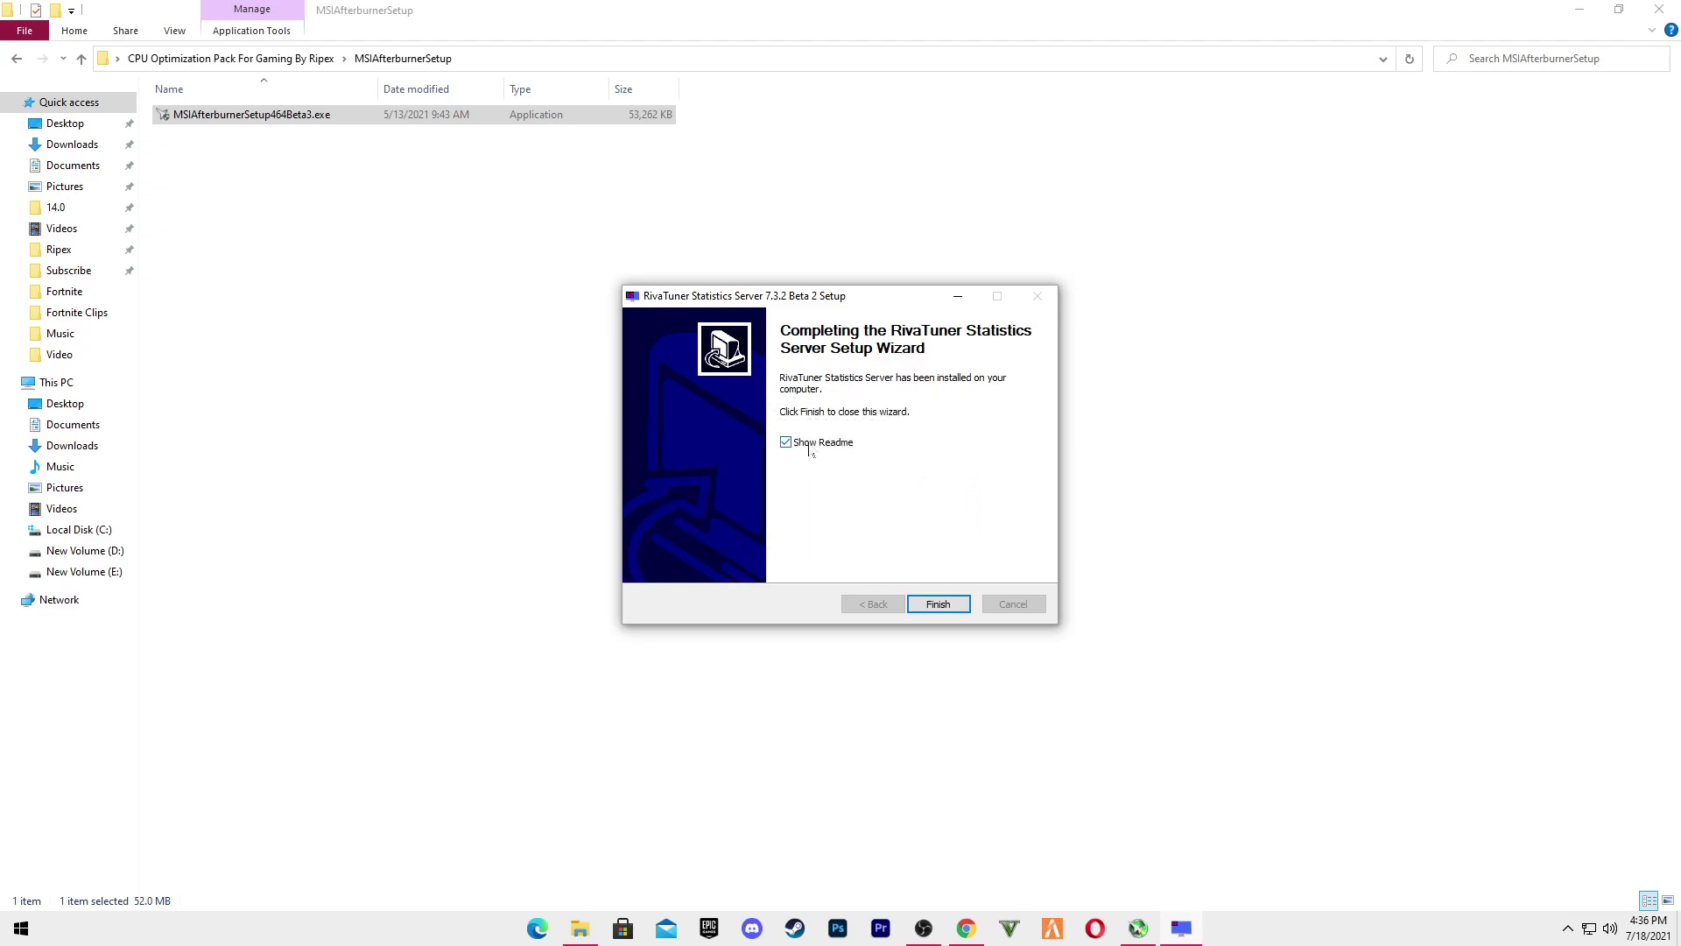
click(939, 604)
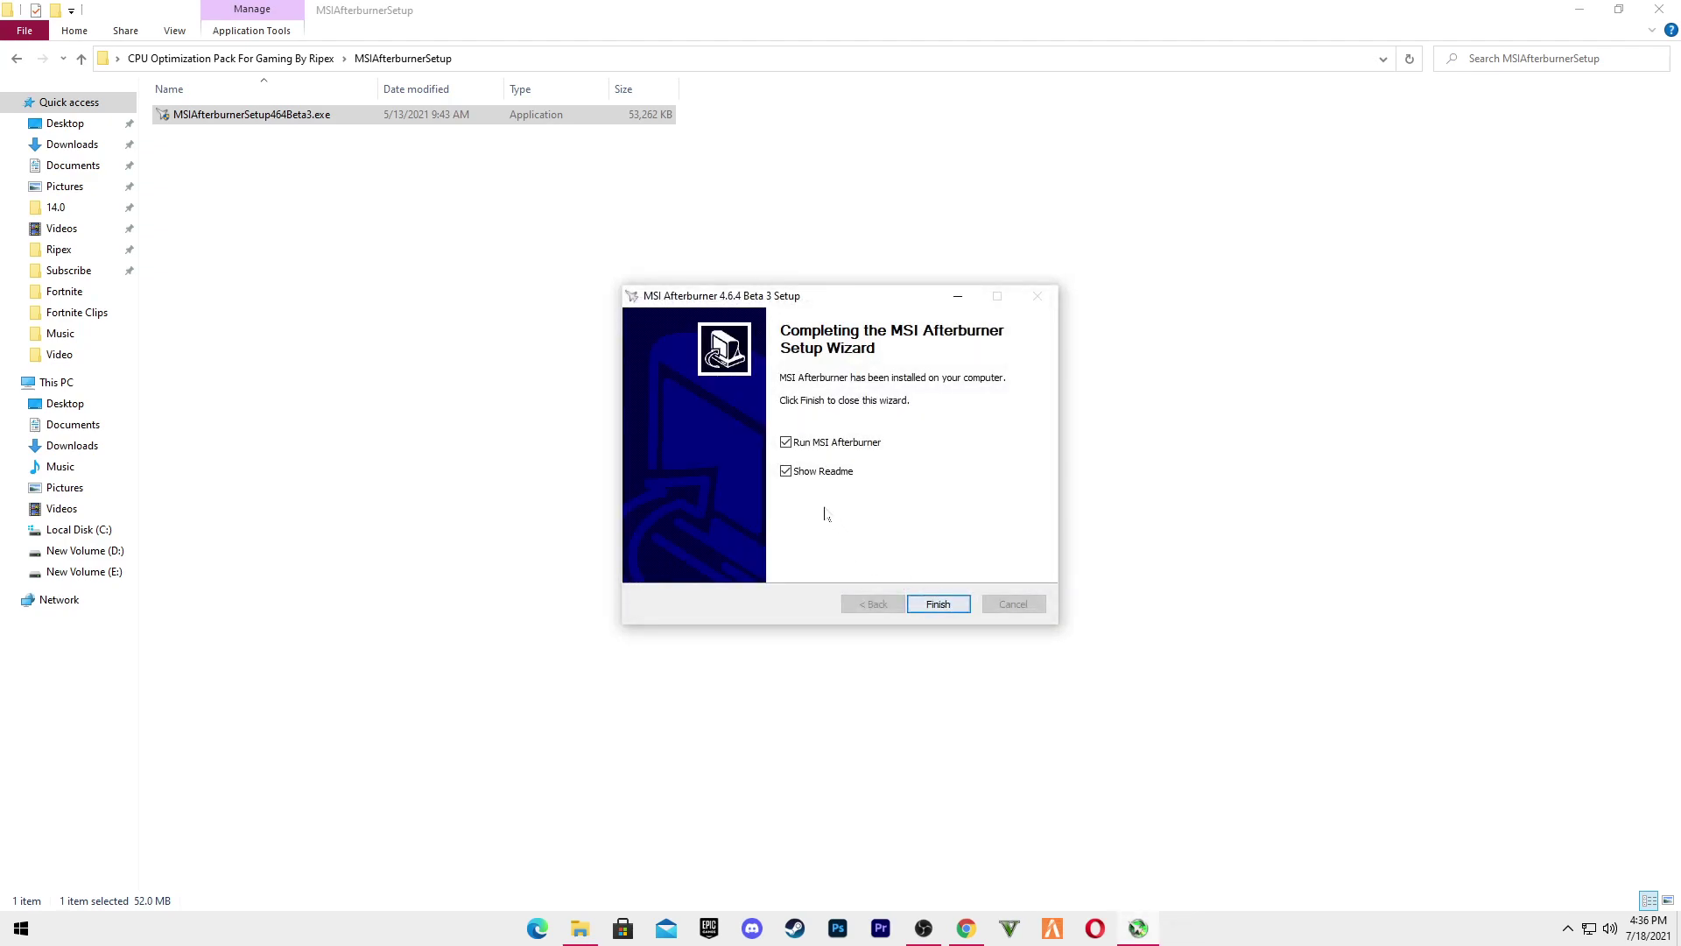
click(935, 604)
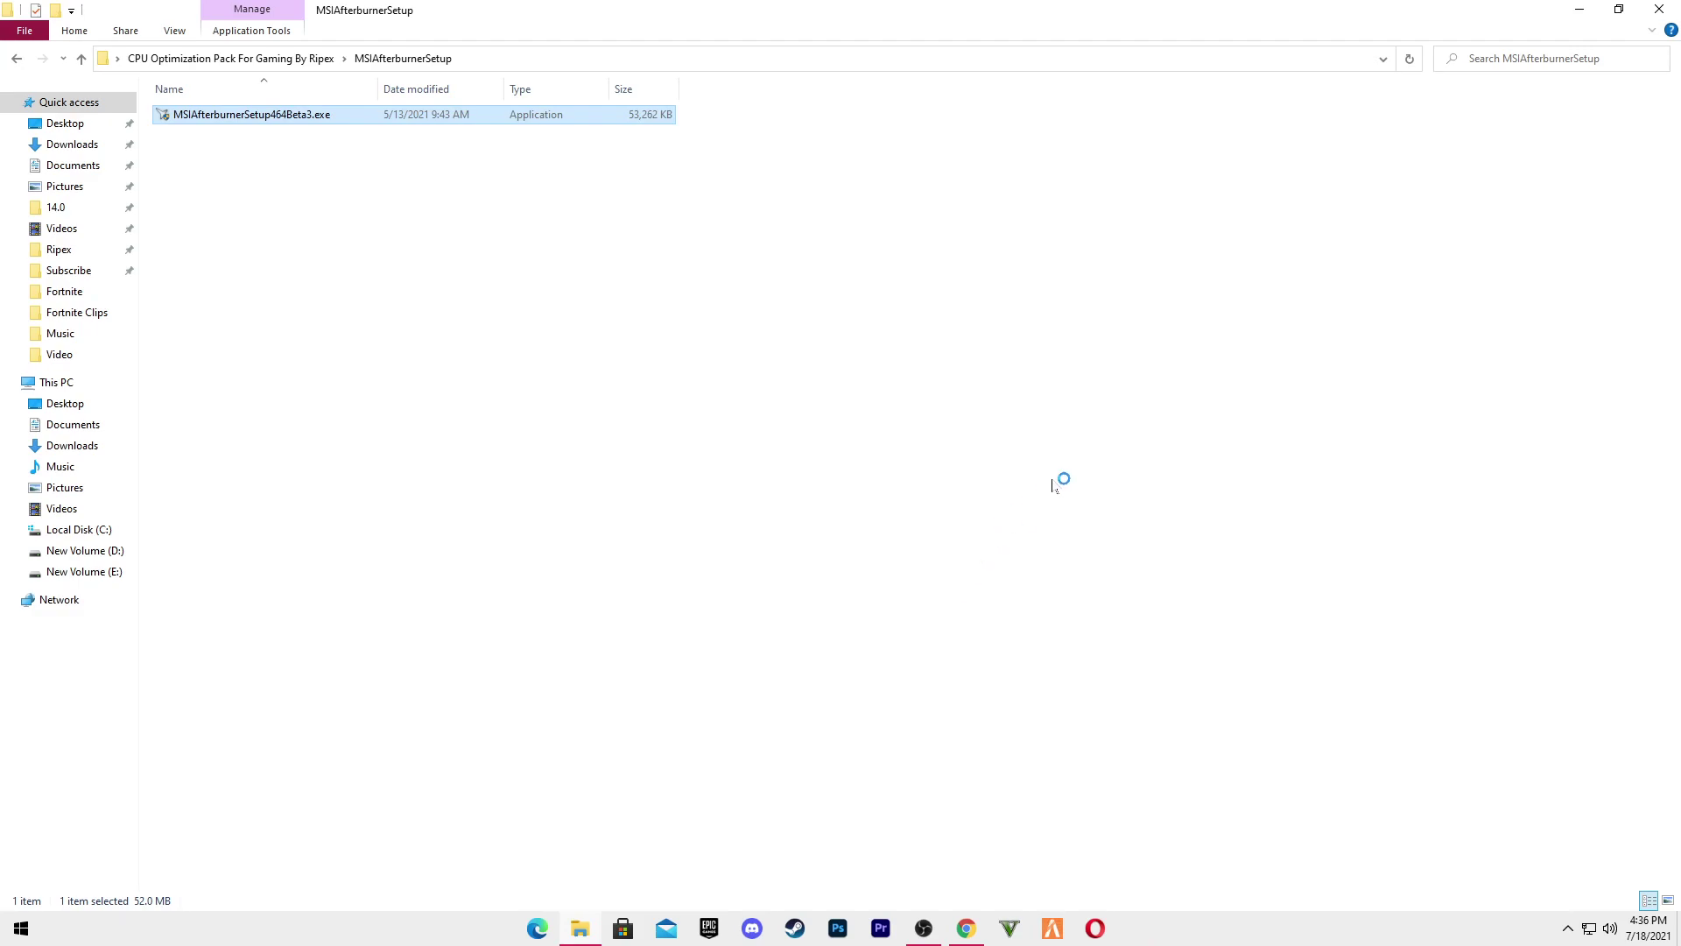
click(1659, 9)
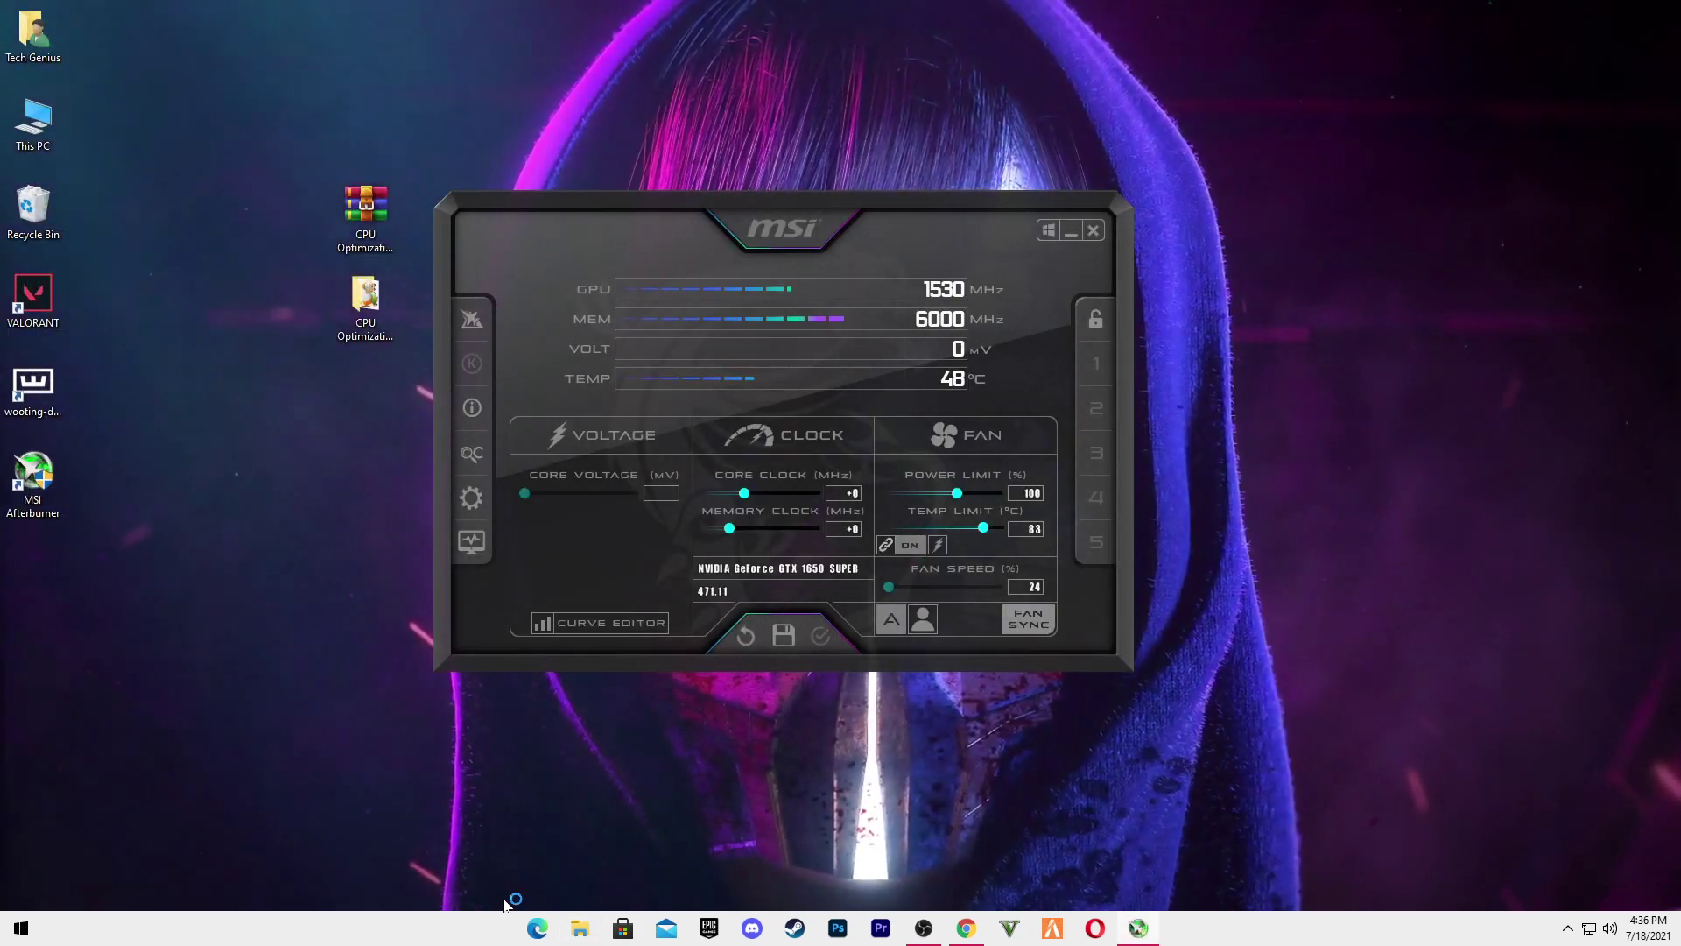
- Start RivaTuner Statistics Server, minimize MSI Afterburner and bring up the RivaTuner settings window
click(21, 934)
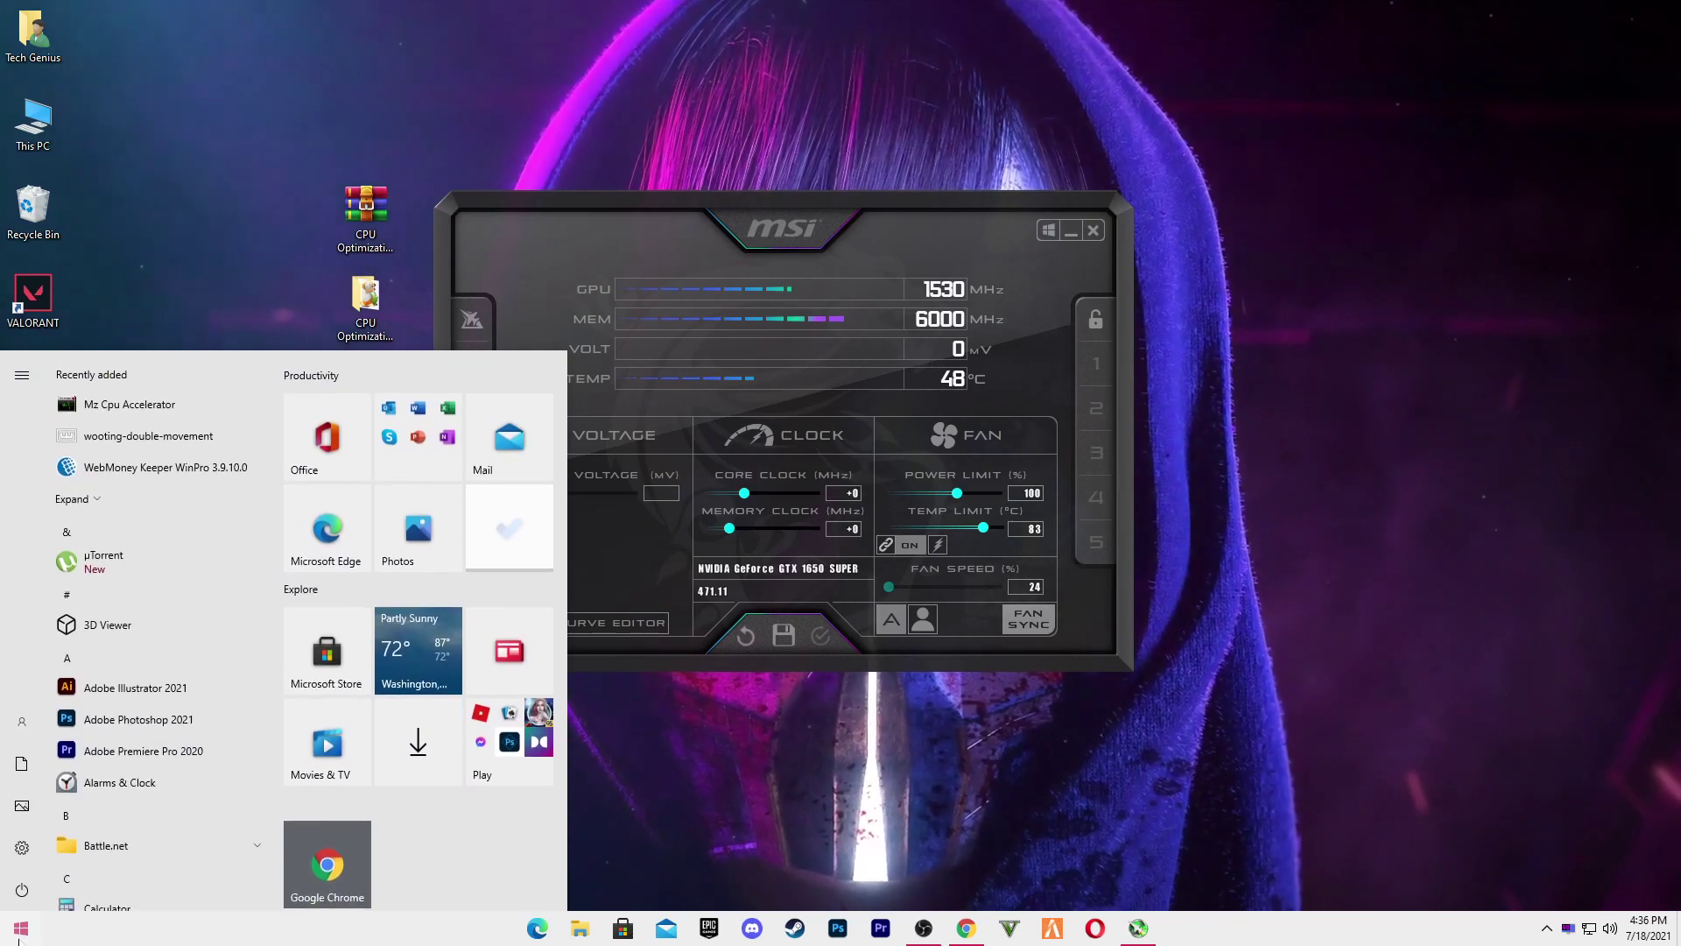
text(riva)
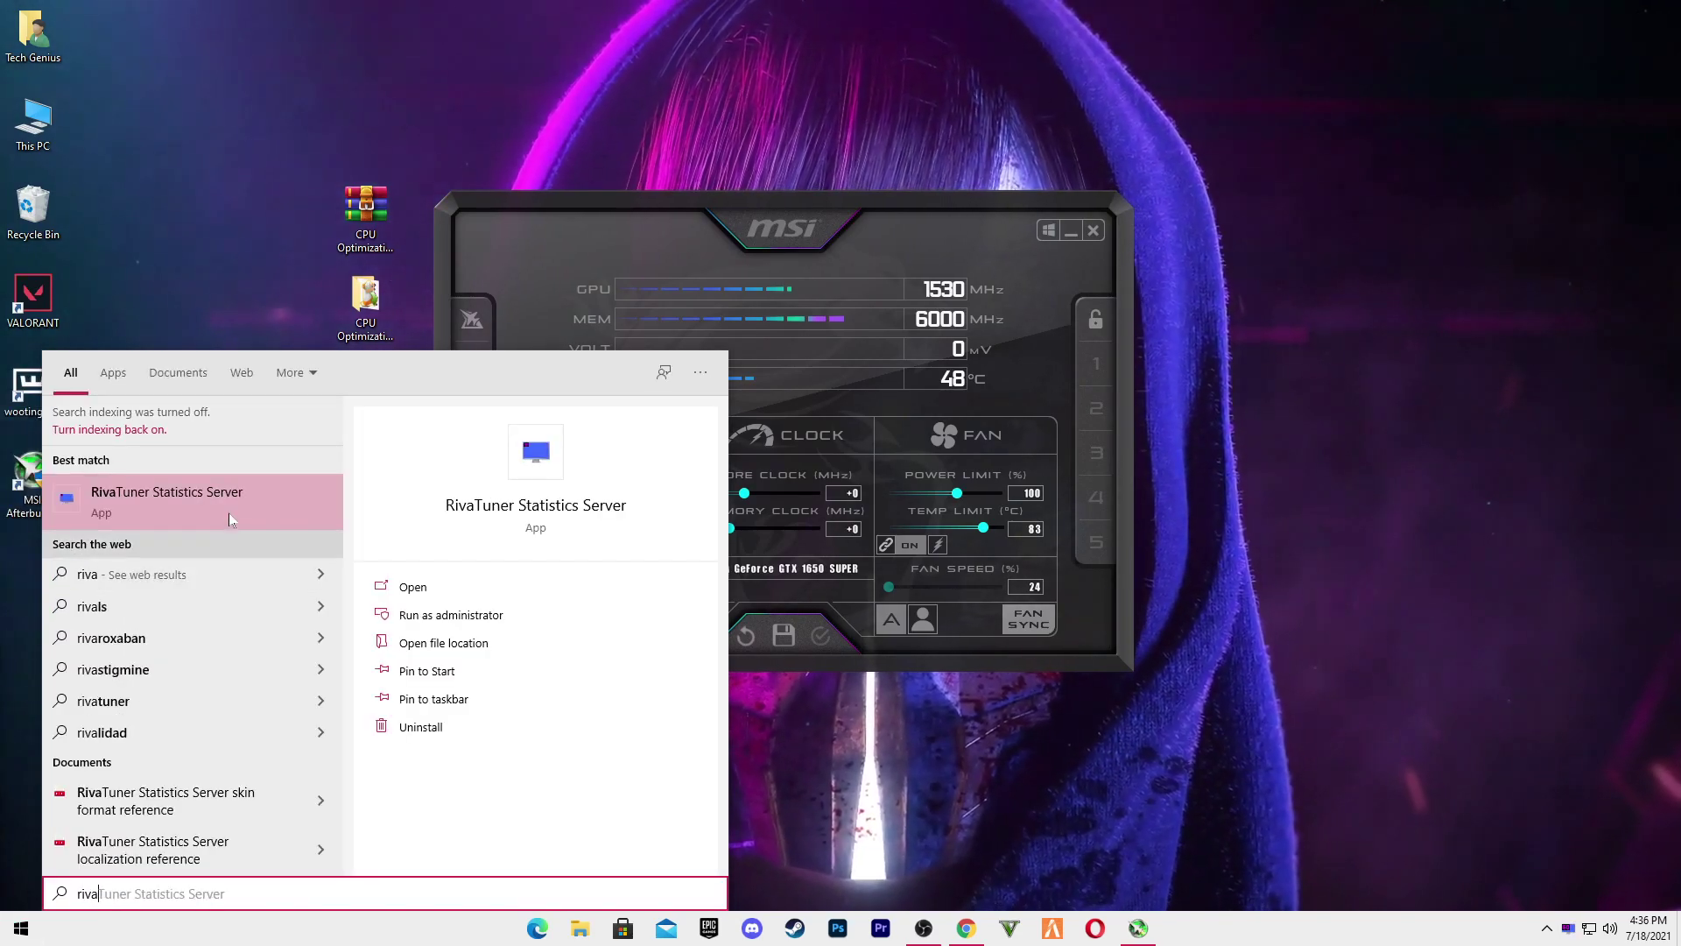
click(228, 488)
click(749, 575)
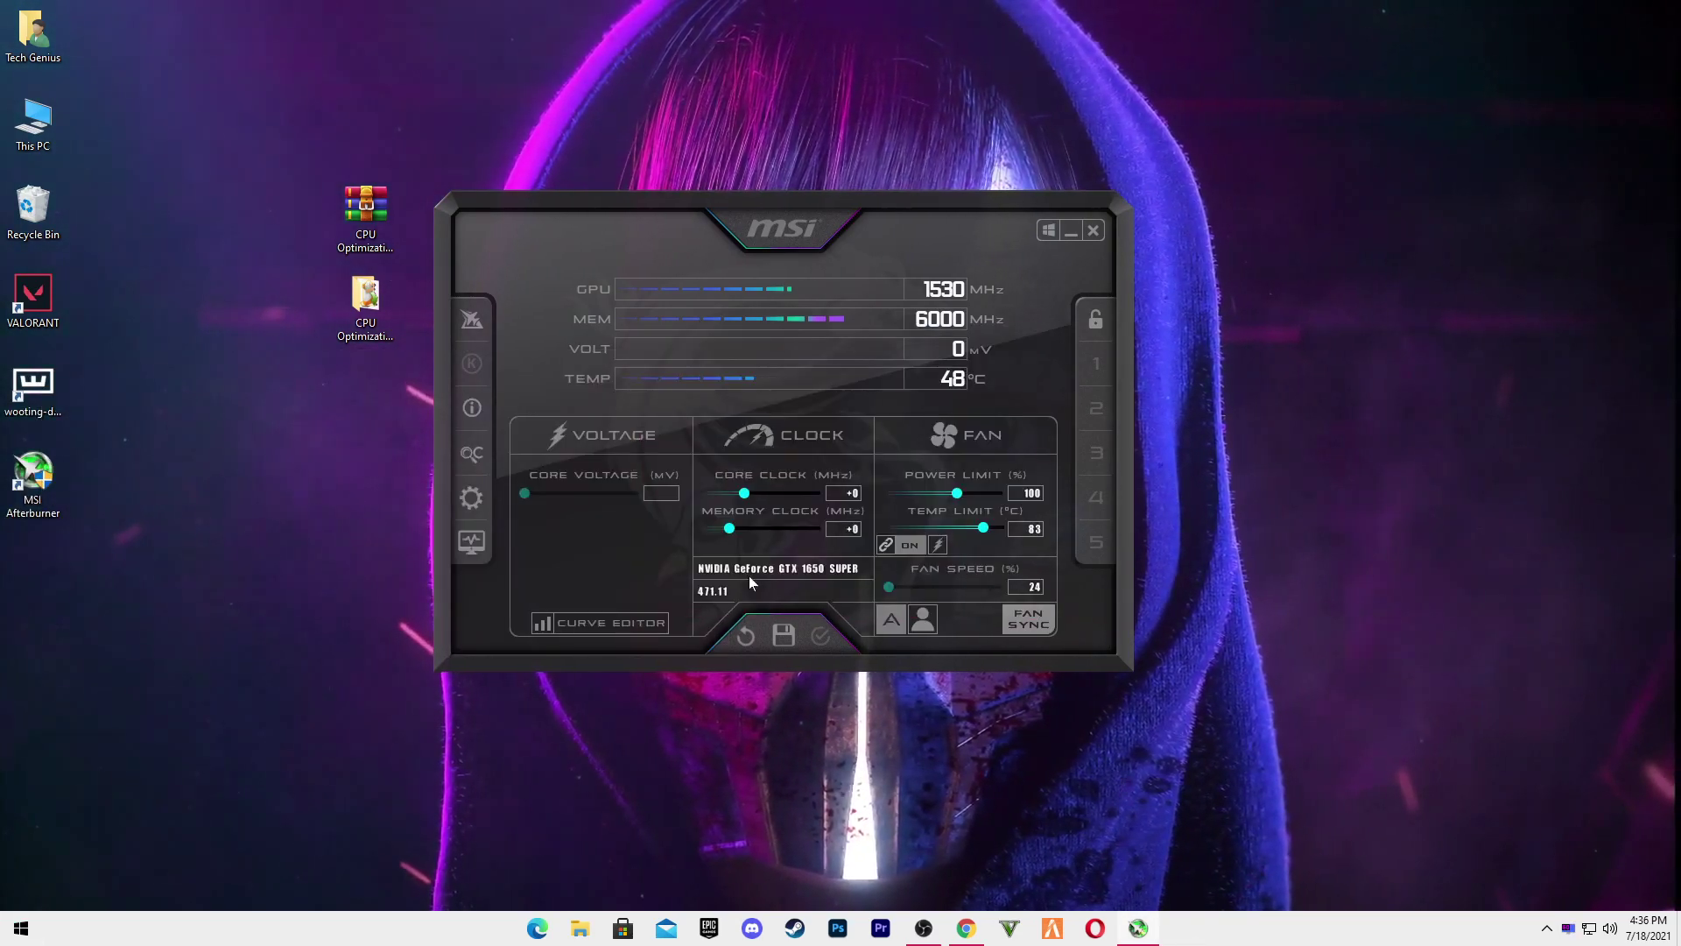
click(1067, 230)
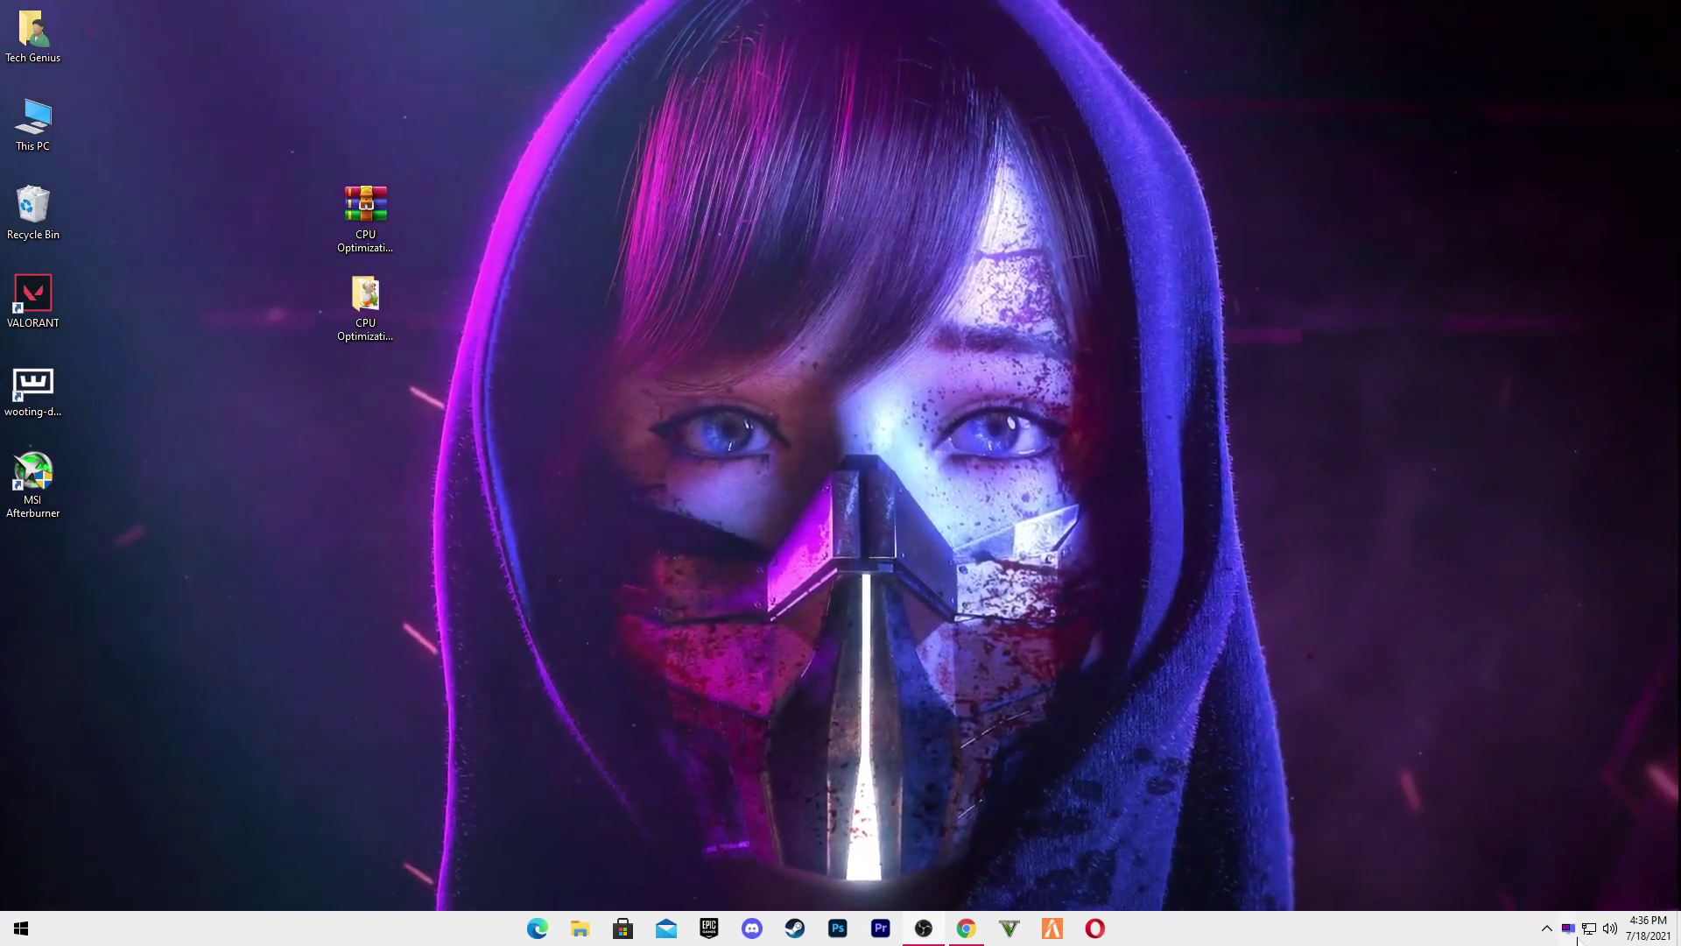
click(1569, 928)
drag(679, 44, 888, 133)
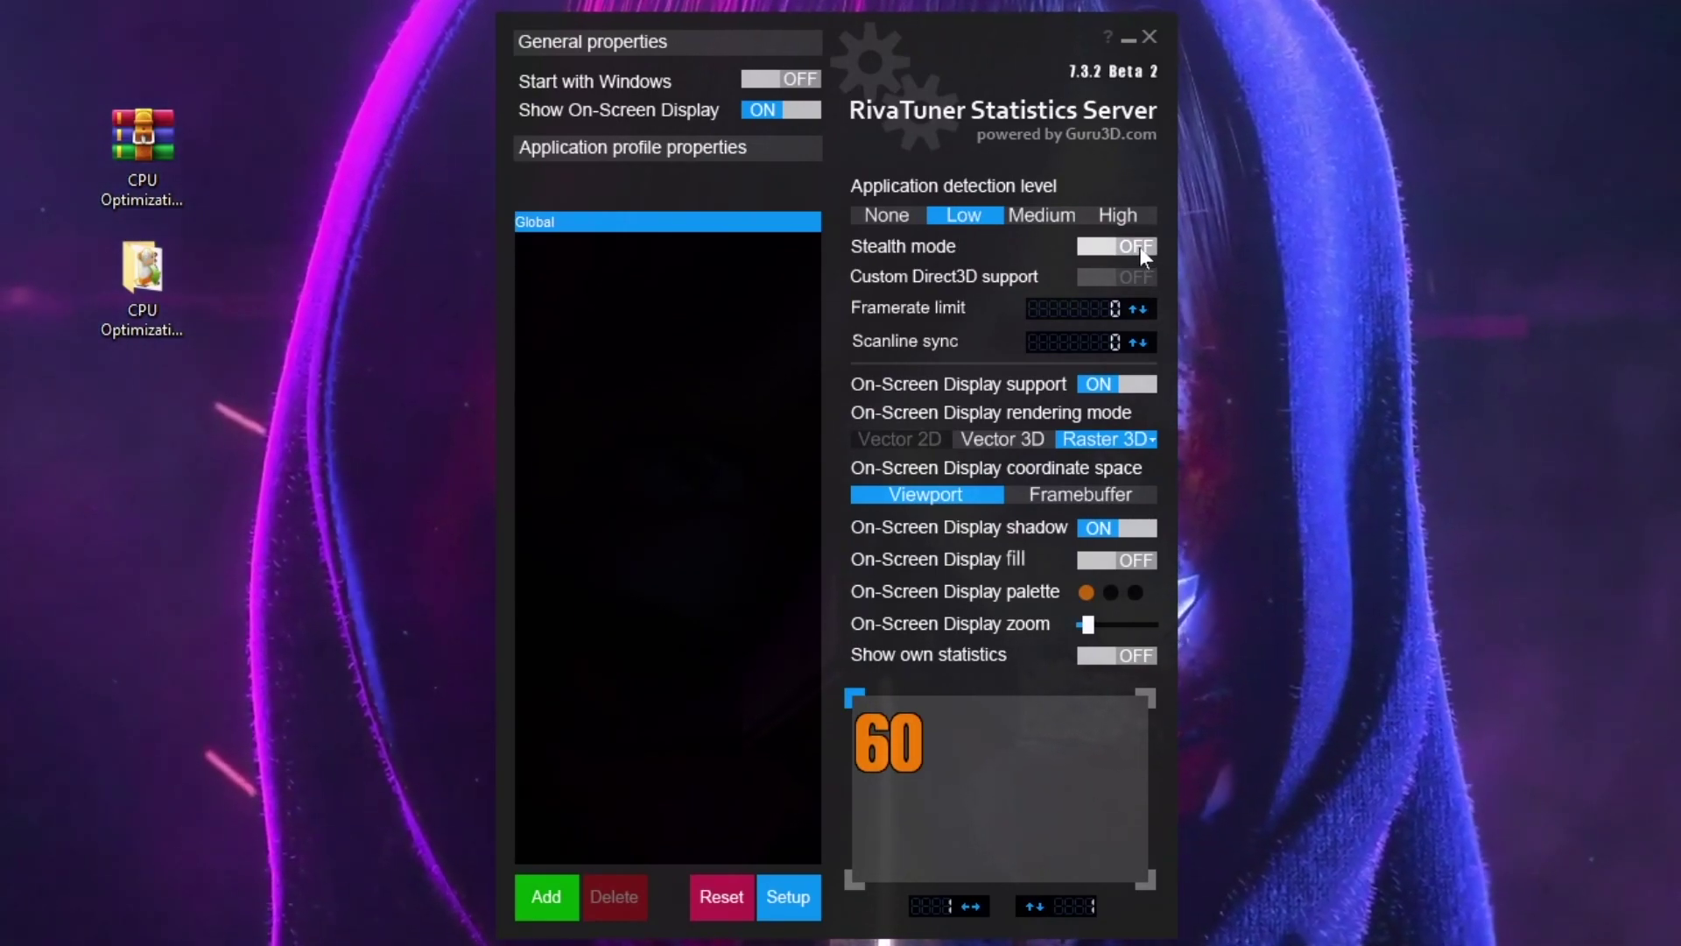
- Try framerate limits of 70 and 150 for the Global profile
click(1101, 312)
text(70)
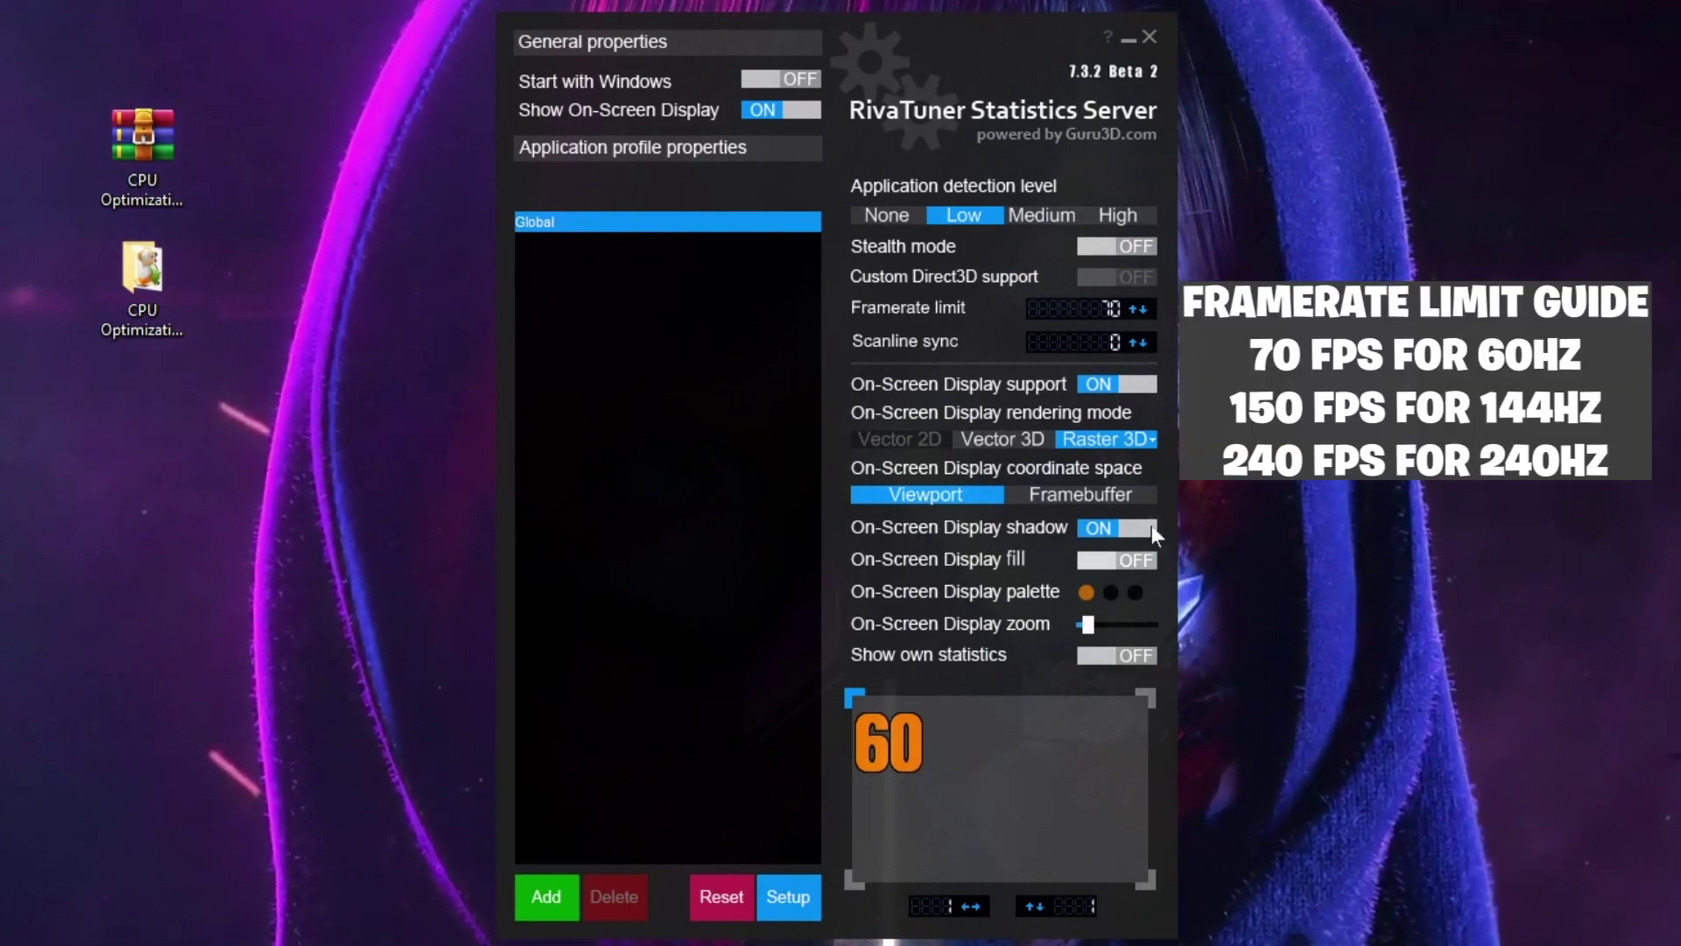
click(1112, 312)
text(150)
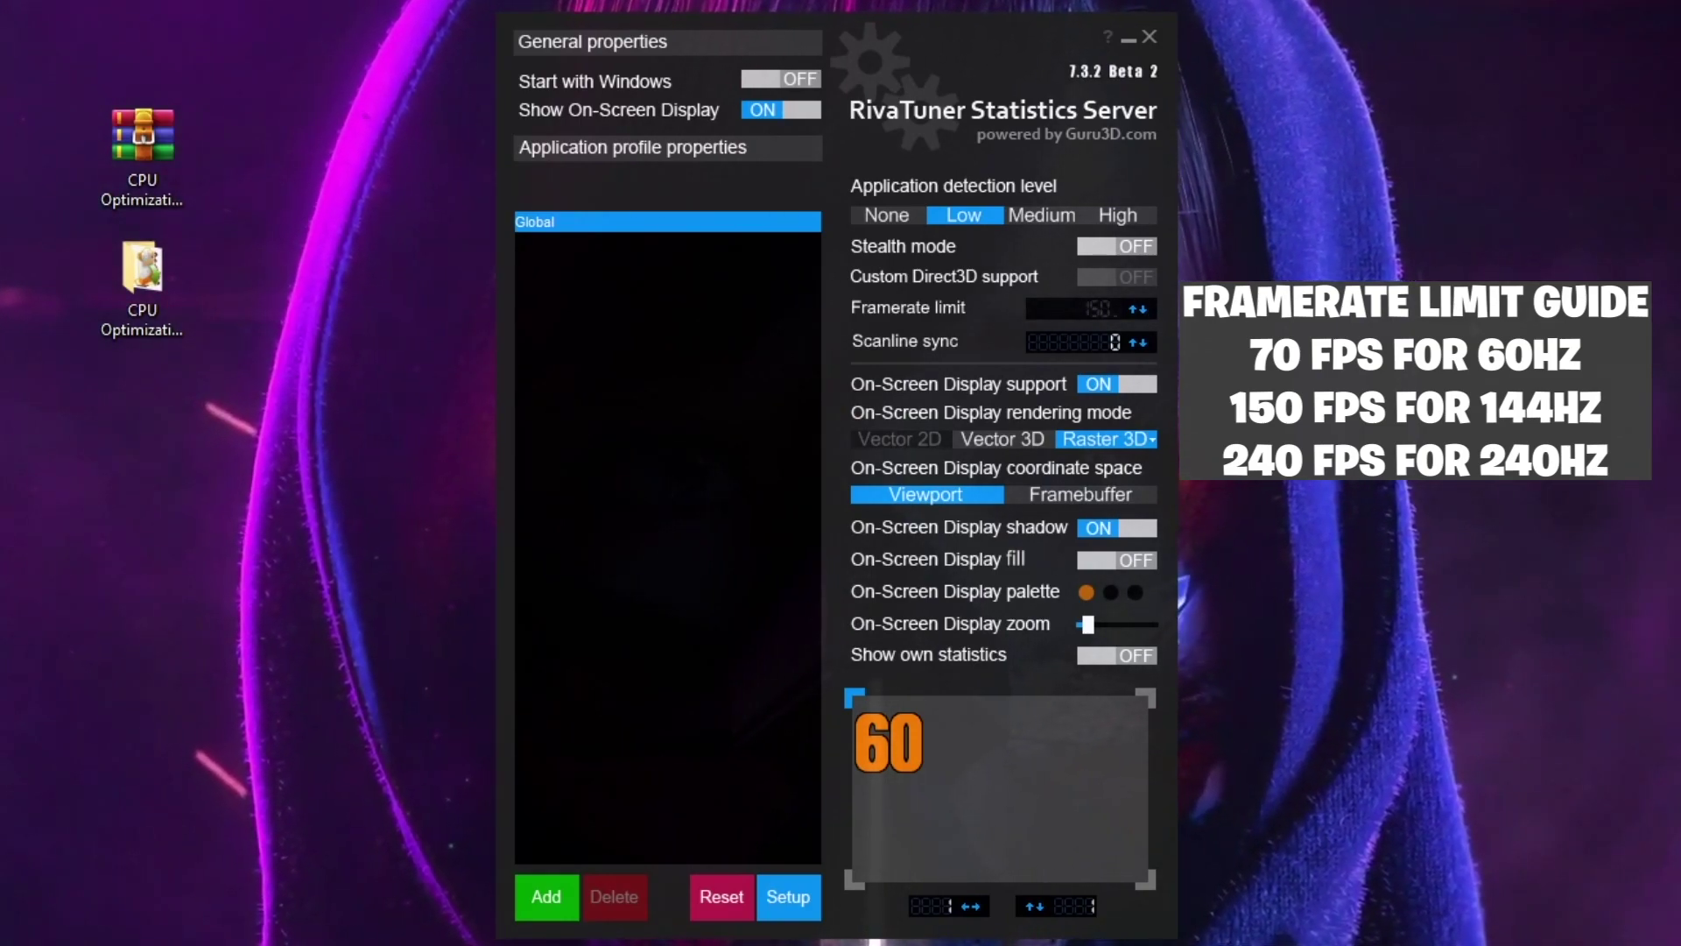
key(Return)
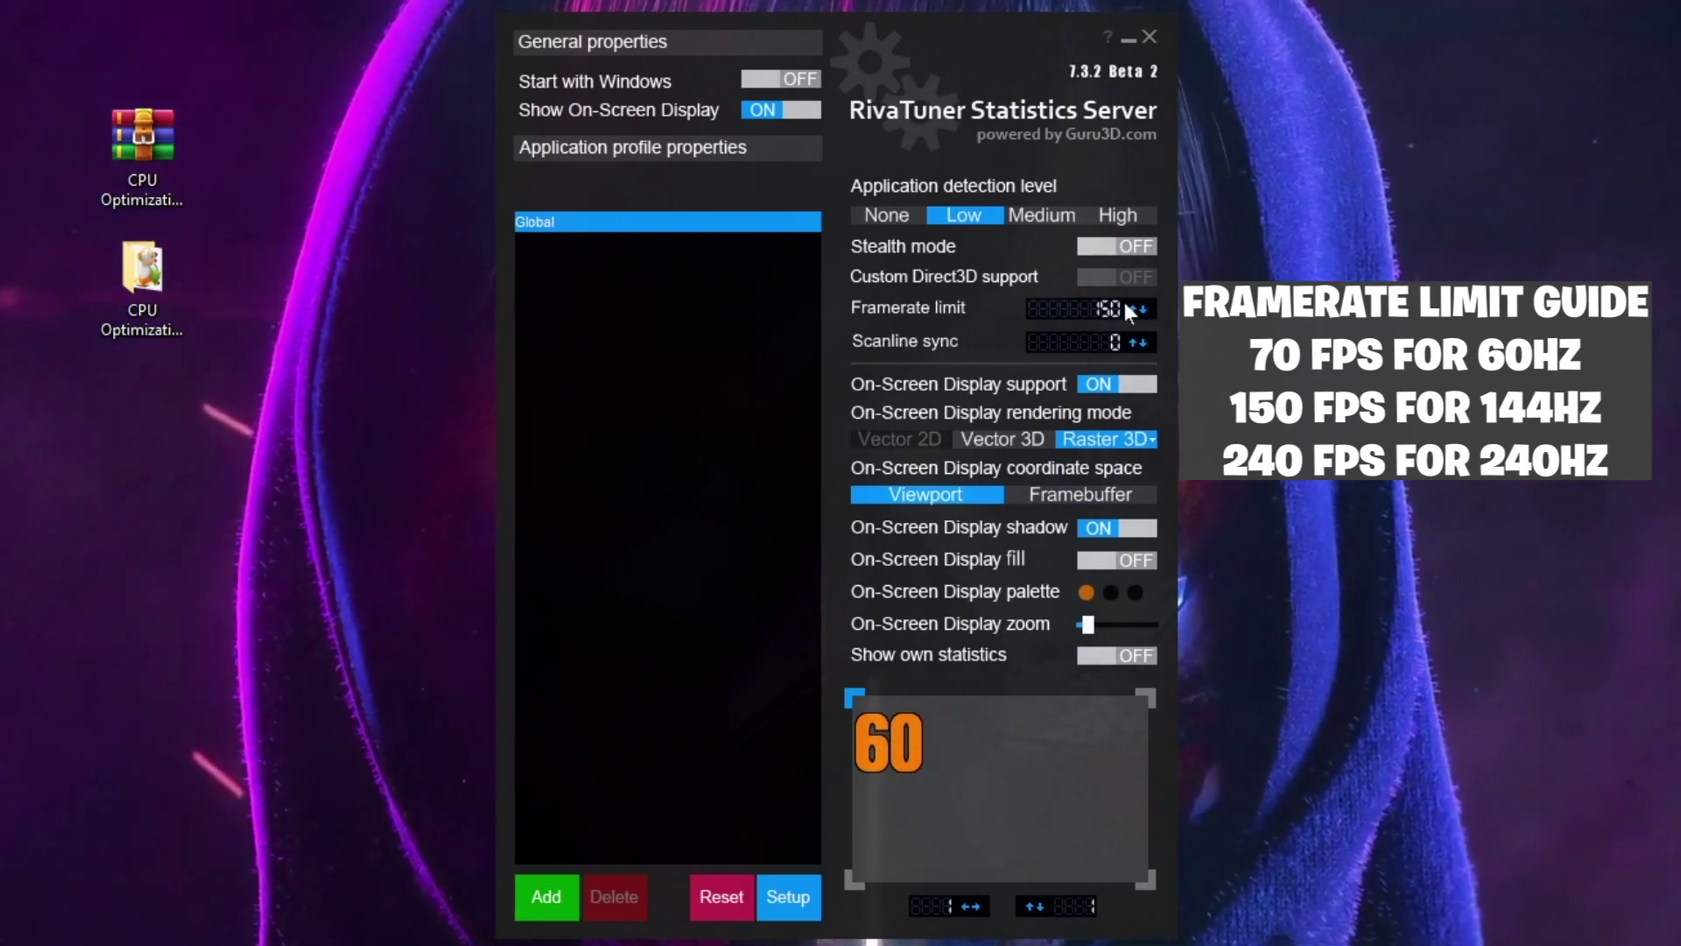
- Set the Global profile's framerate limit to 240 and minimize RivaTuner Statistics Server, leaving it running in the background
click(1105, 309)
text(23)
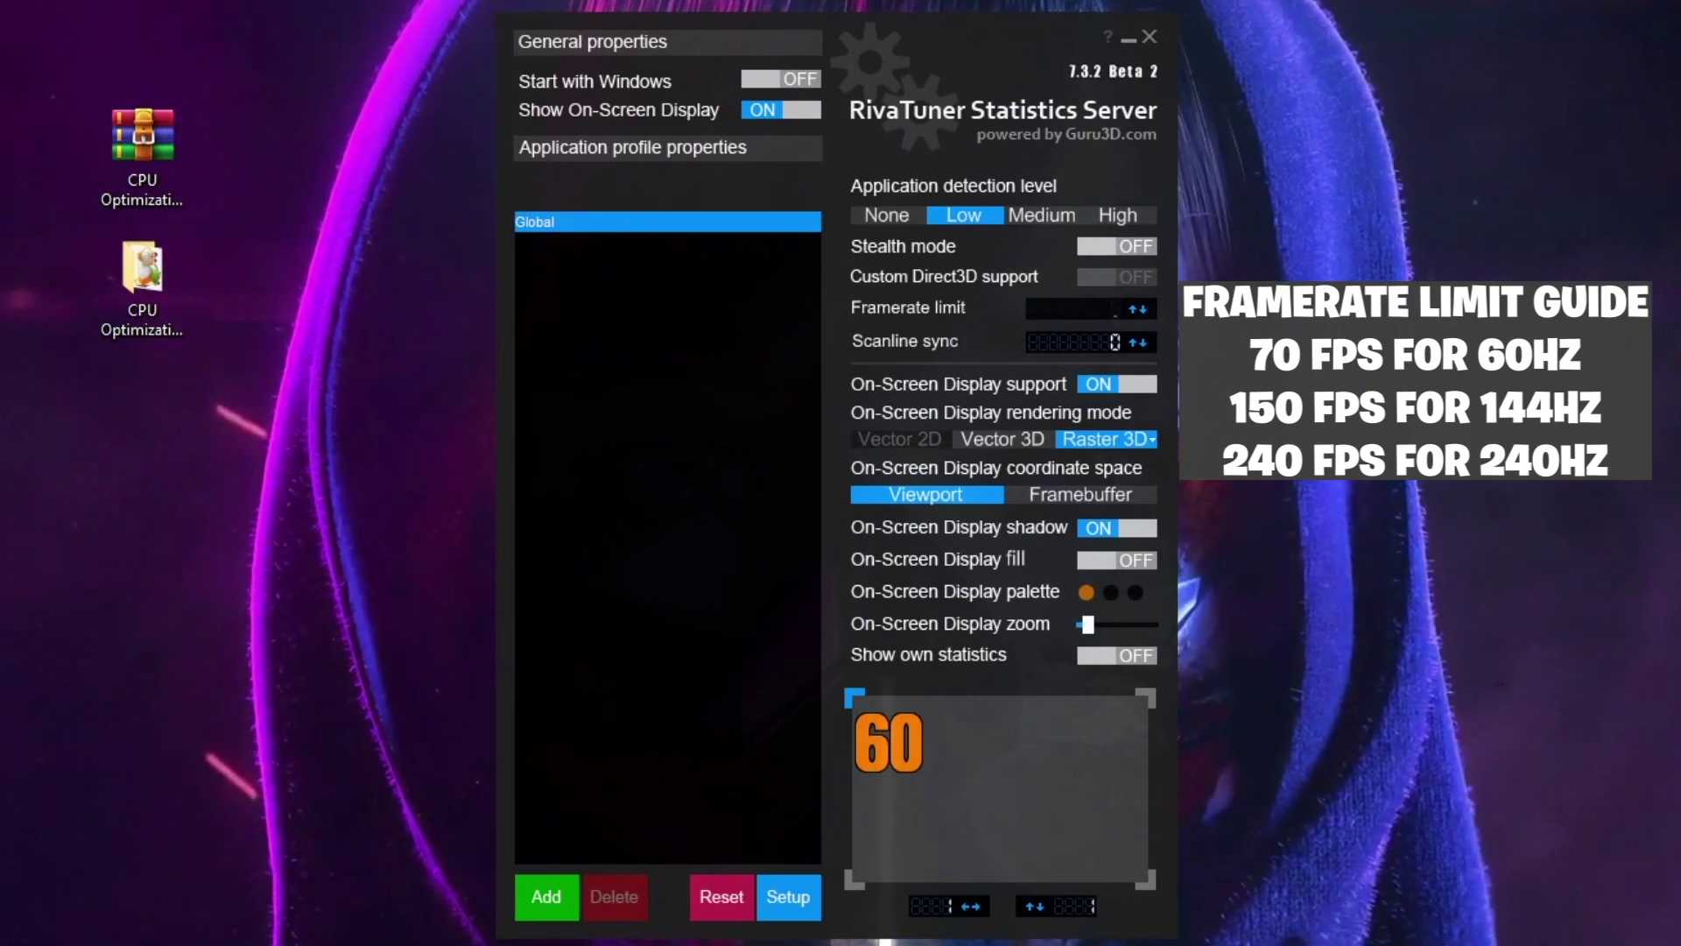
text(0)
key(Return)
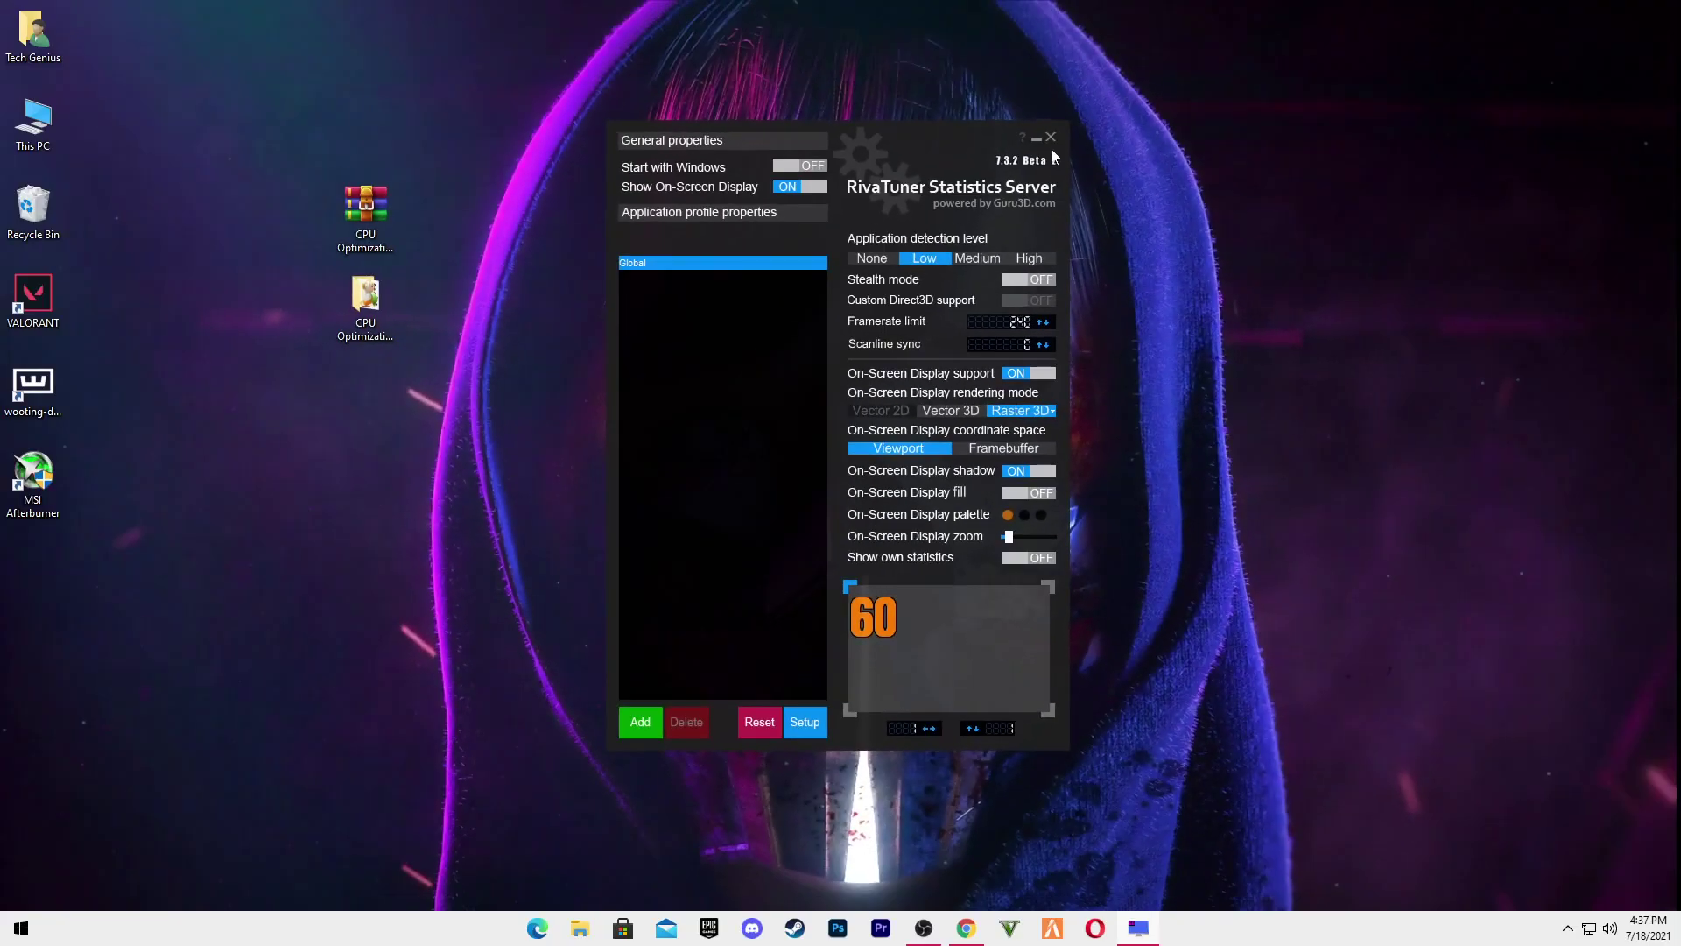
click(1035, 138)
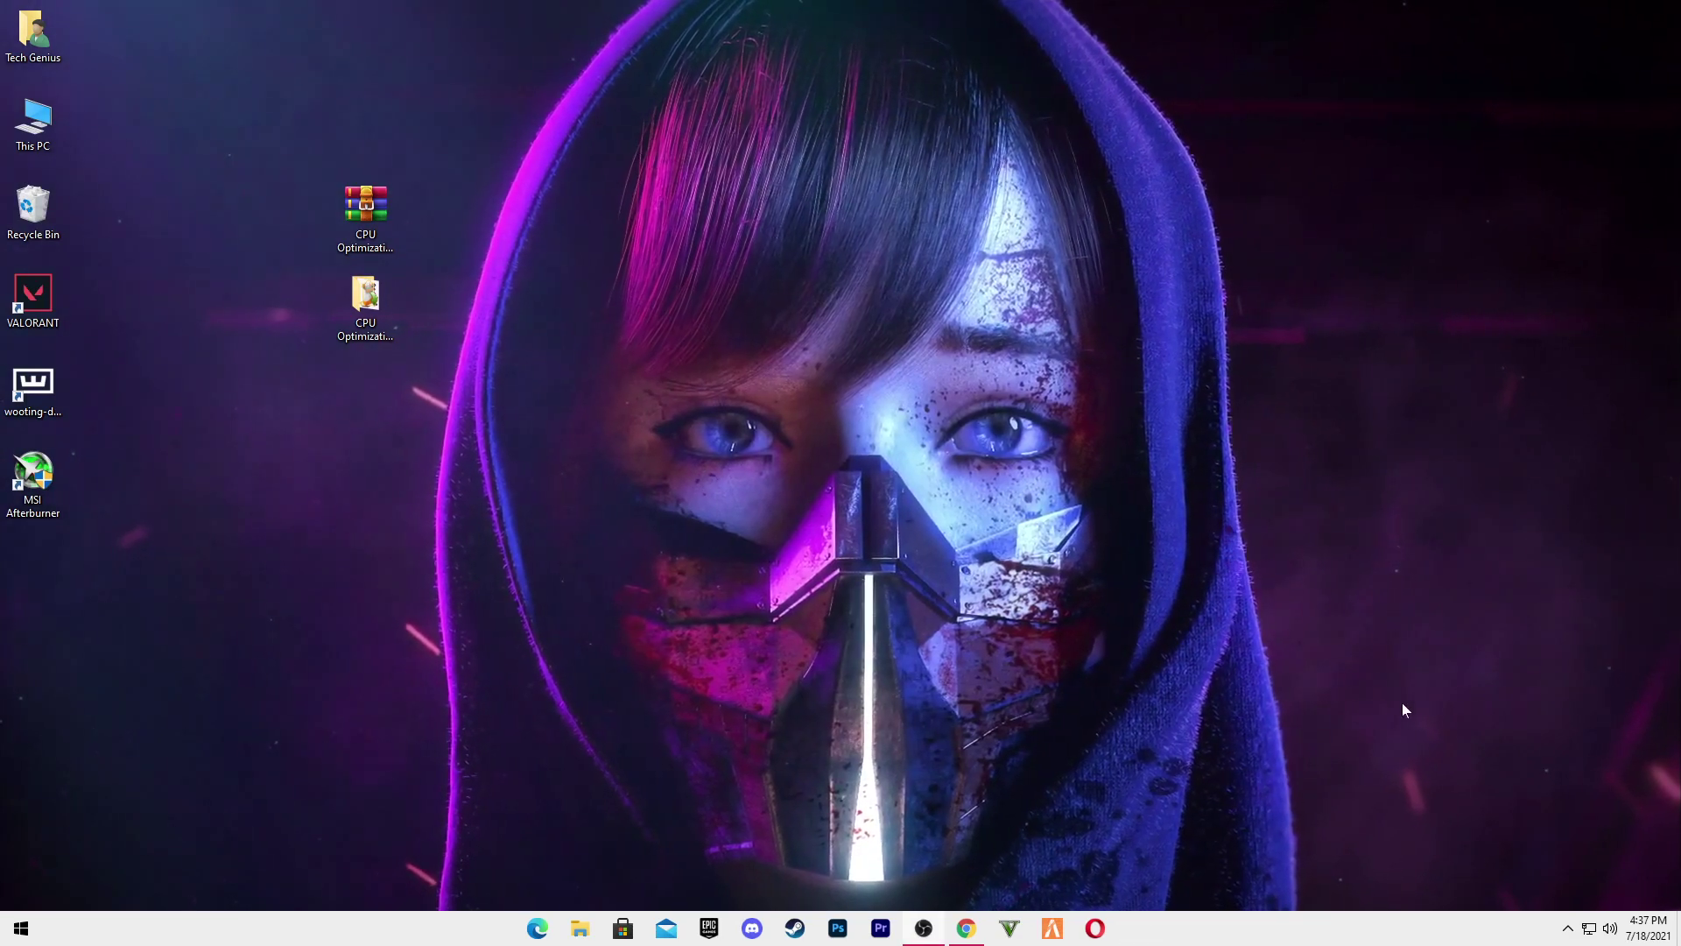
click(1567, 927)
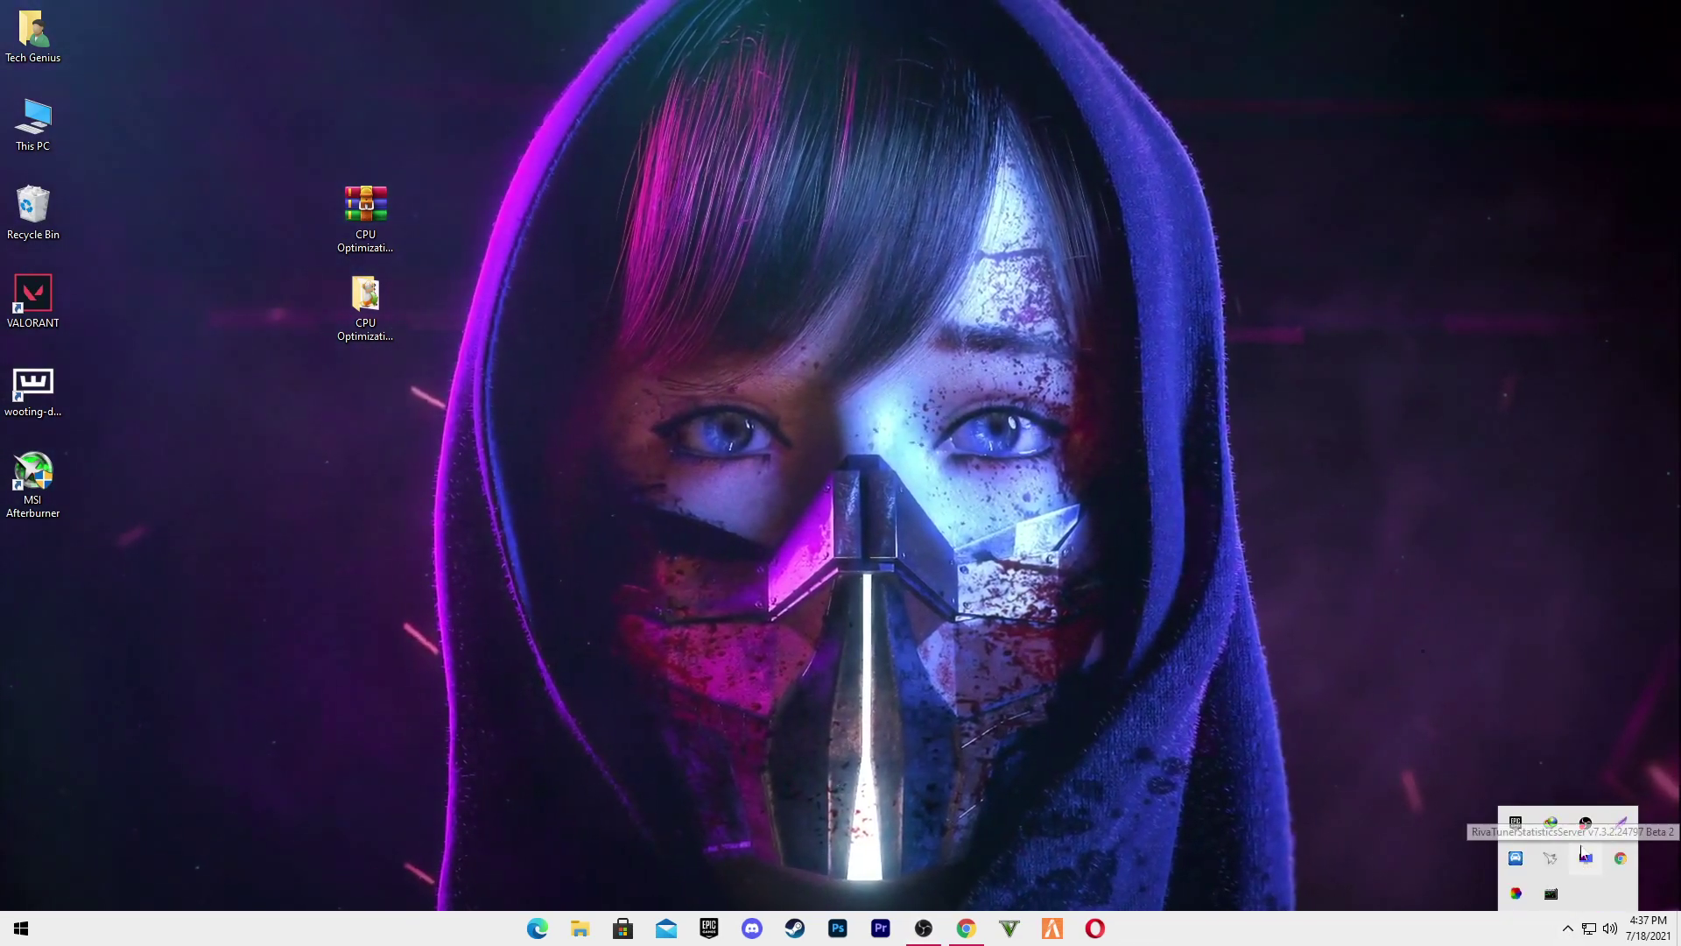
- Launch mzcpu.exe from the CPU Optimization Pack folder with permission to make changes, and choose English as the setup language
double_click(372, 324)
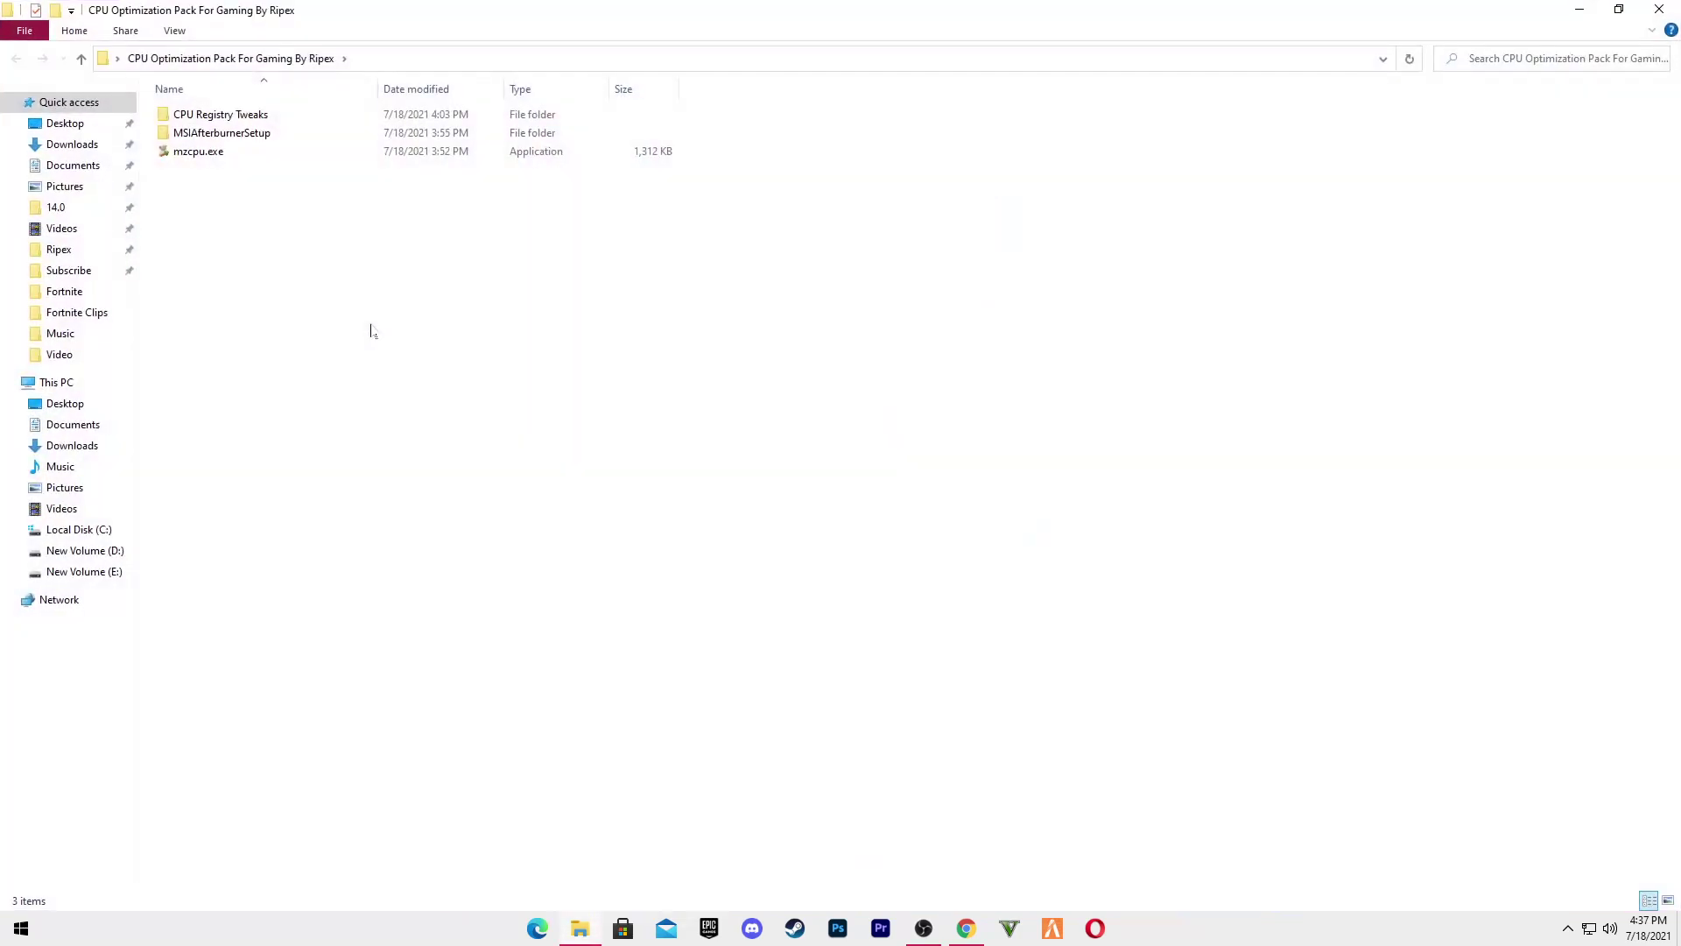
double_click(217, 158)
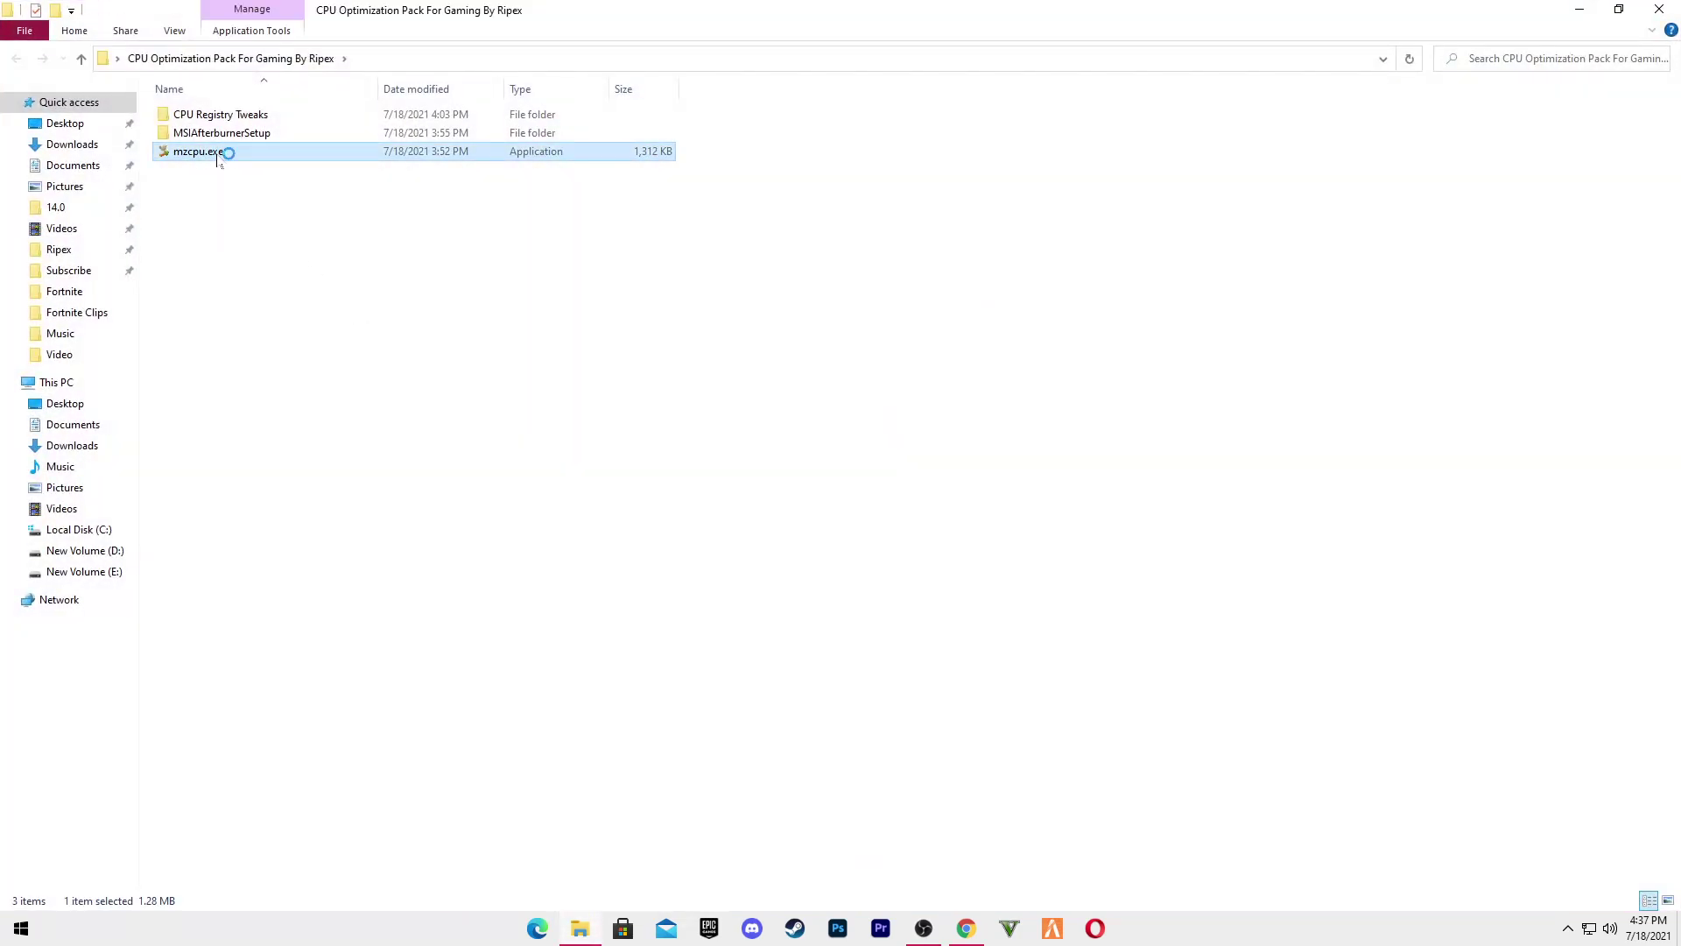
click(753, 585)
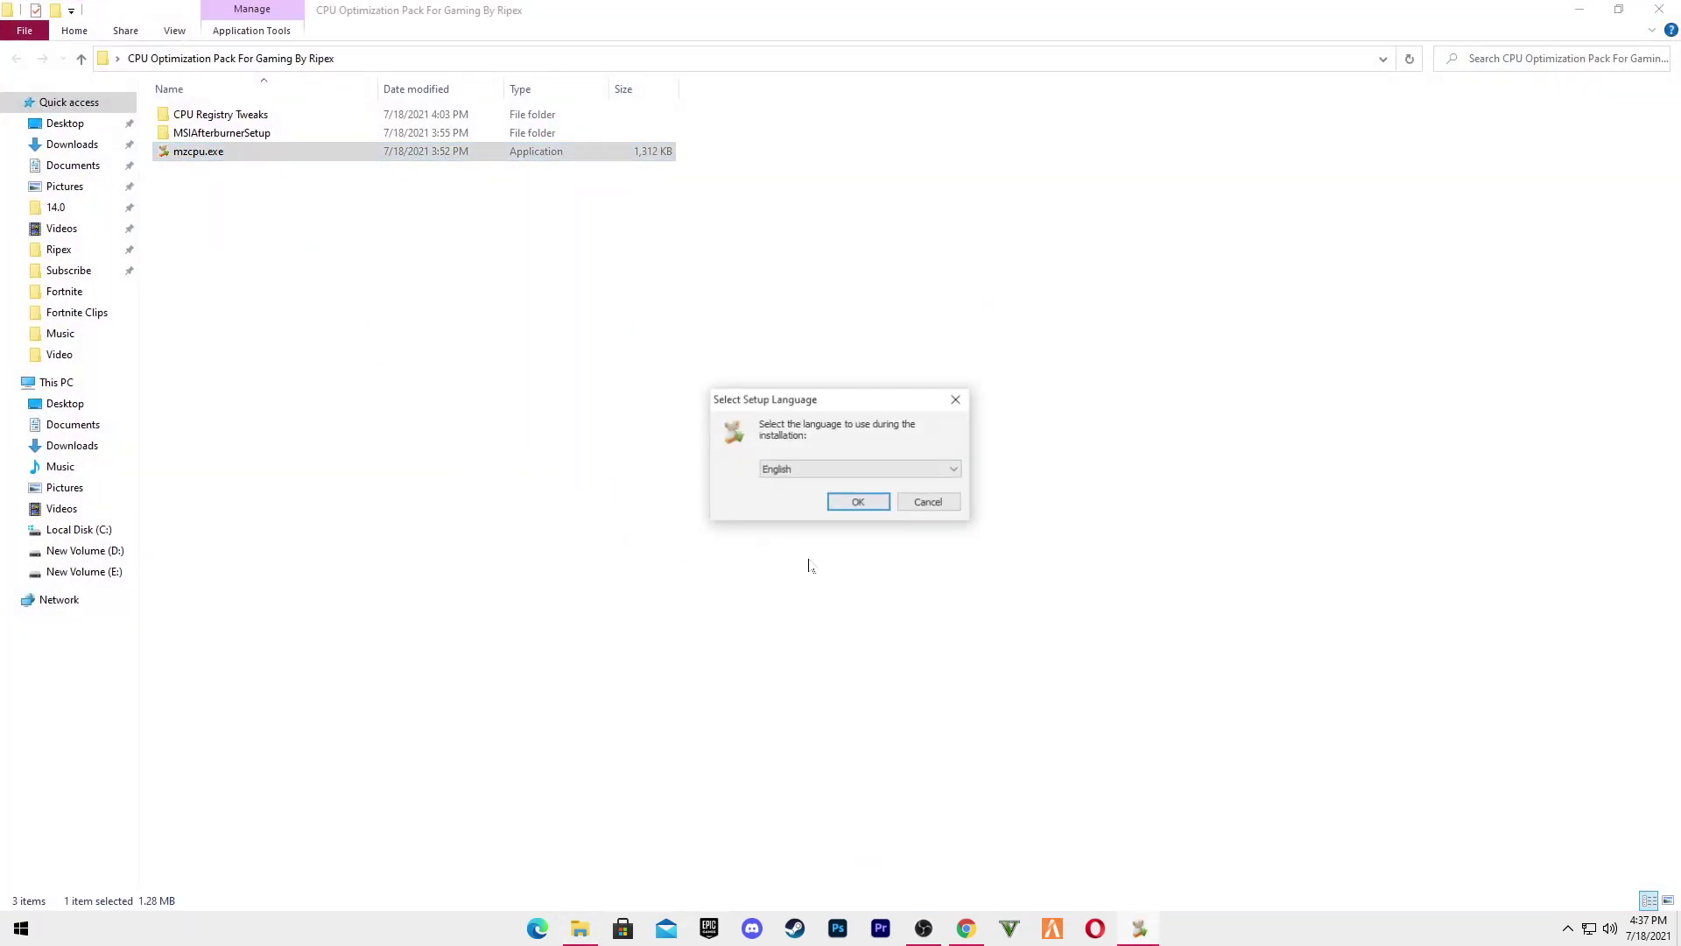
click(858, 503)
- Install Mz CPU Accelerator with a desktop icon and the default Start Menu folder, finish setup and close the pack's folder window
click(932, 602)
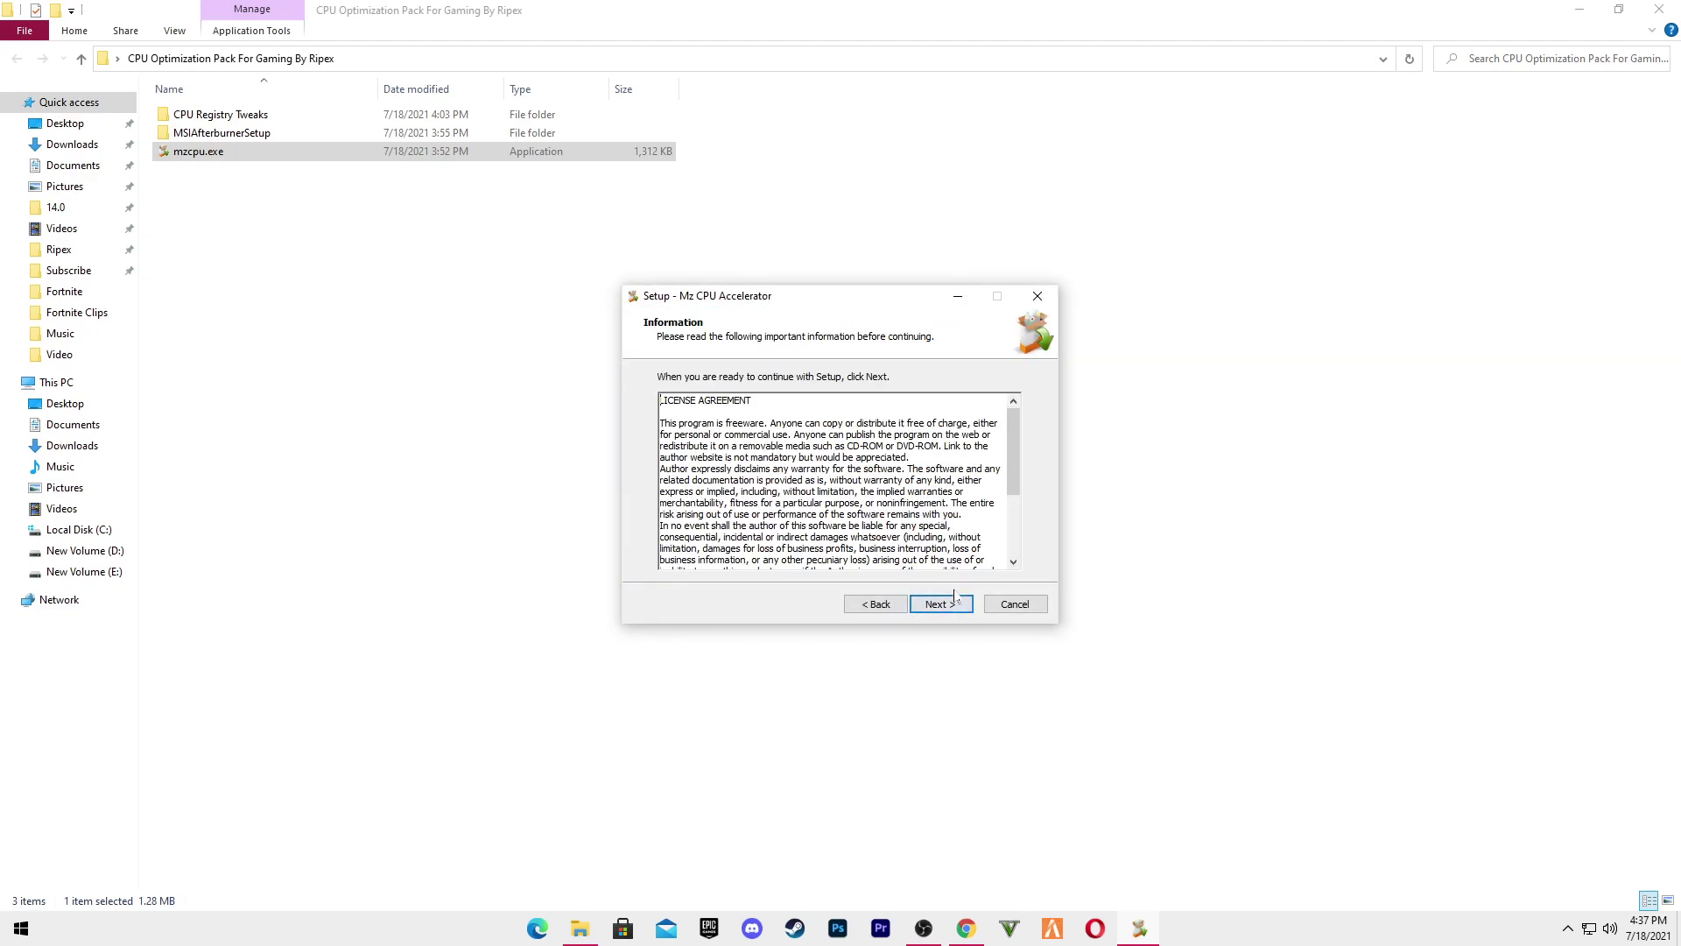
click(916, 604)
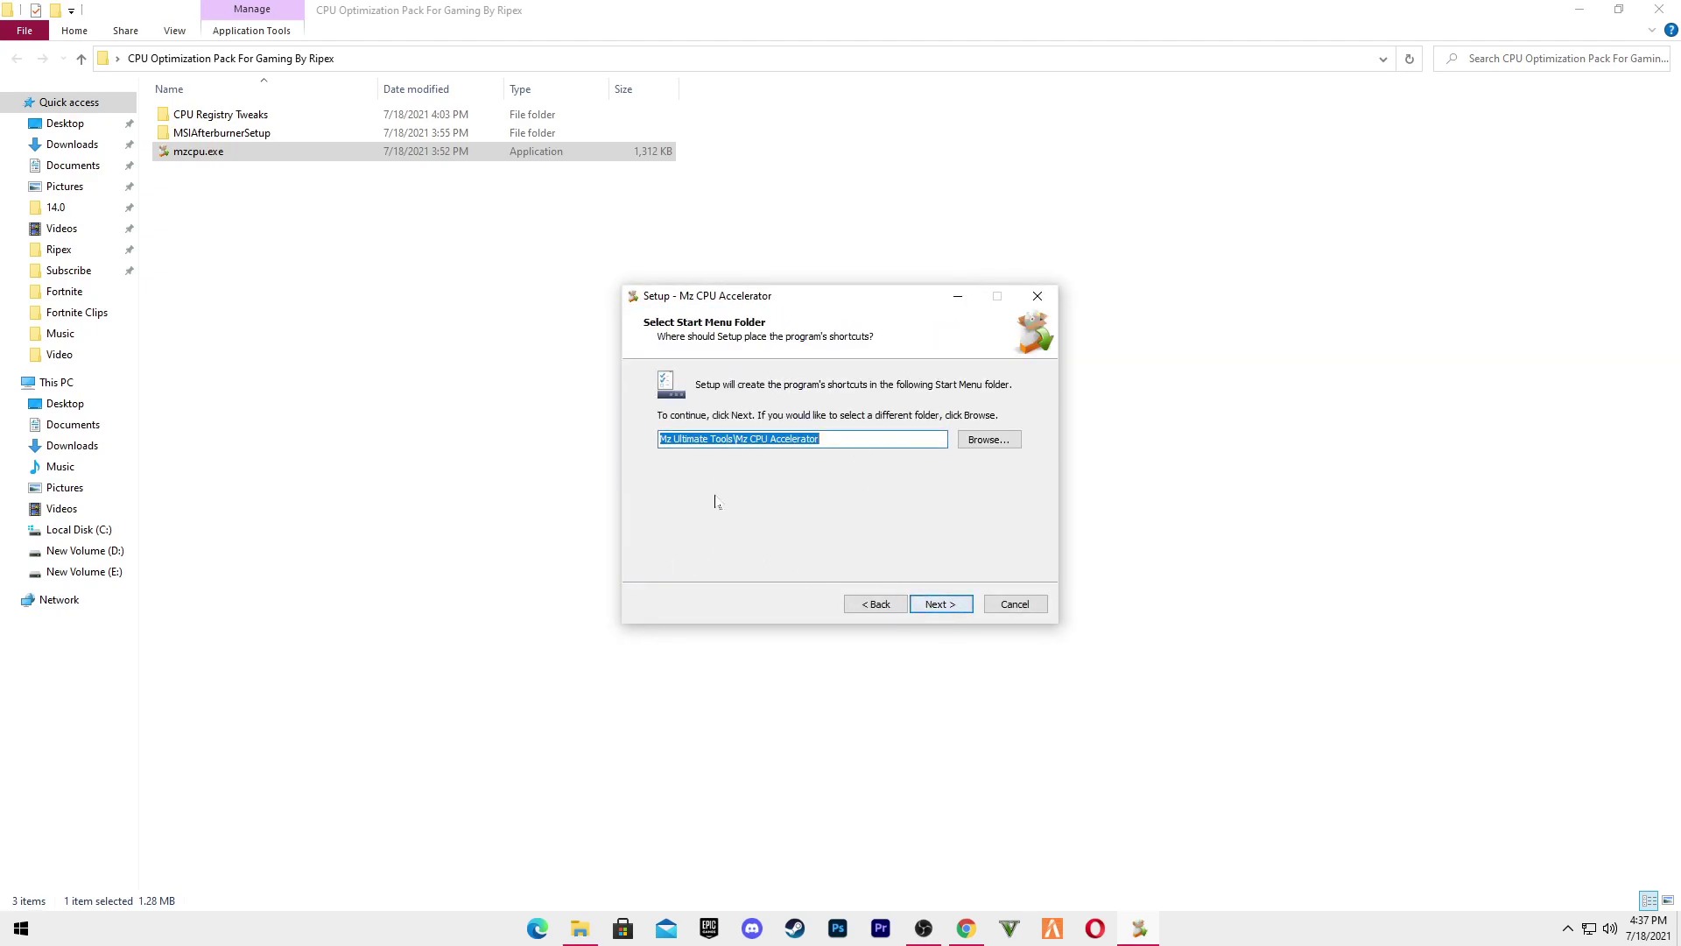
click(941, 607)
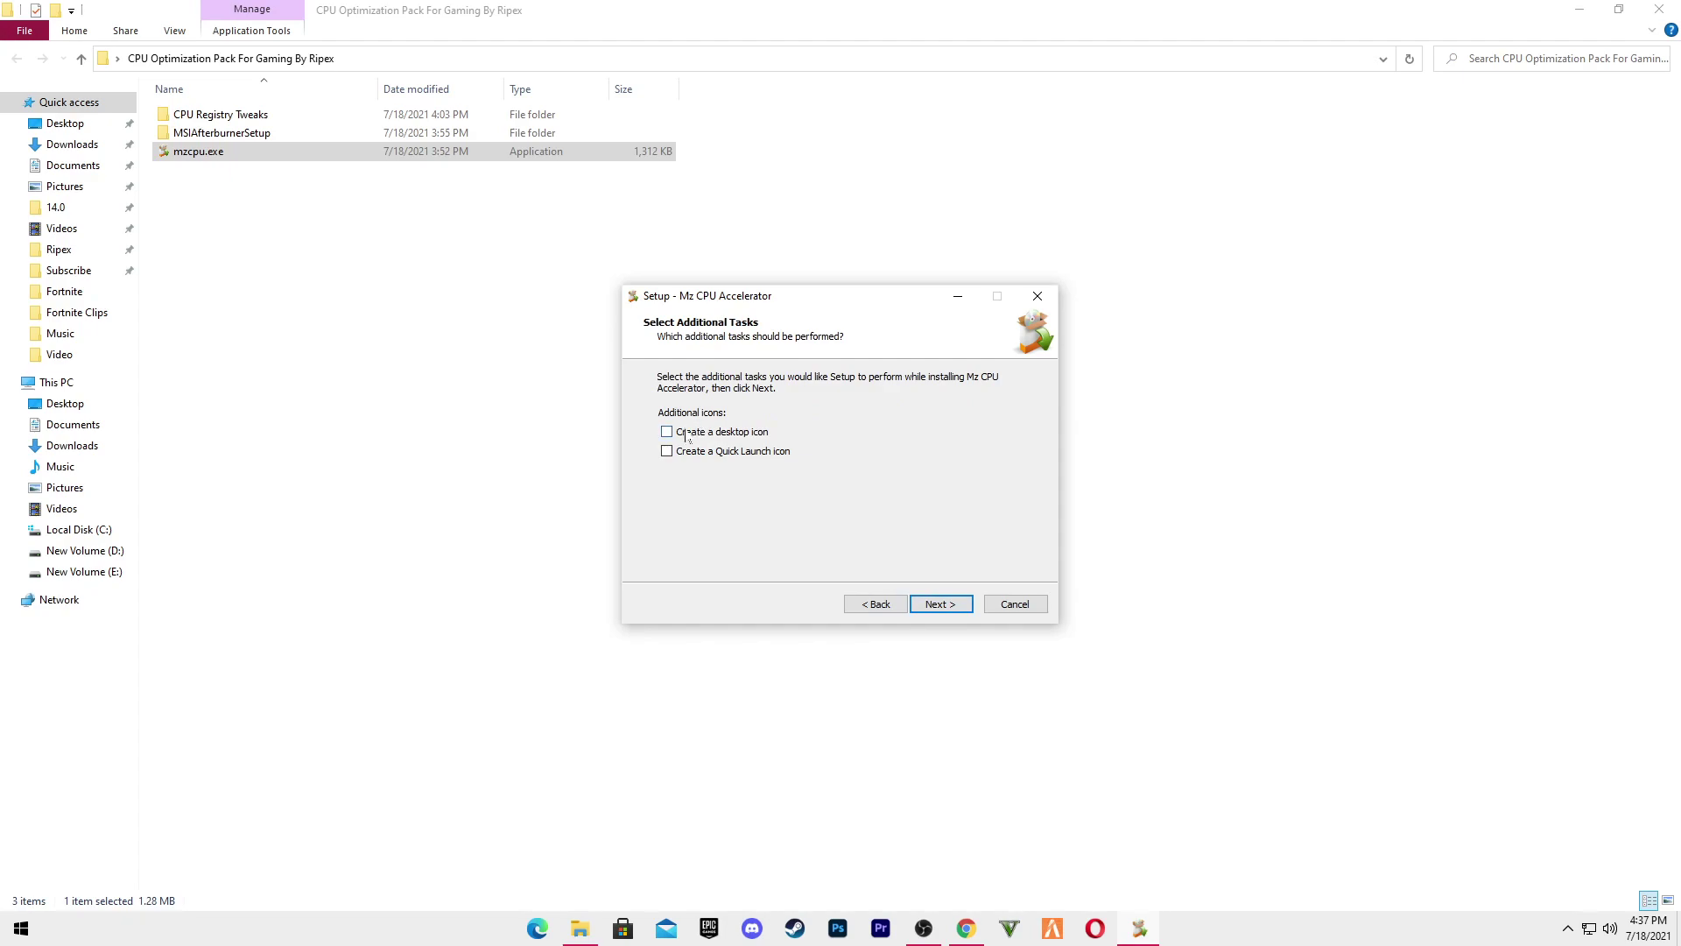
click(940, 604)
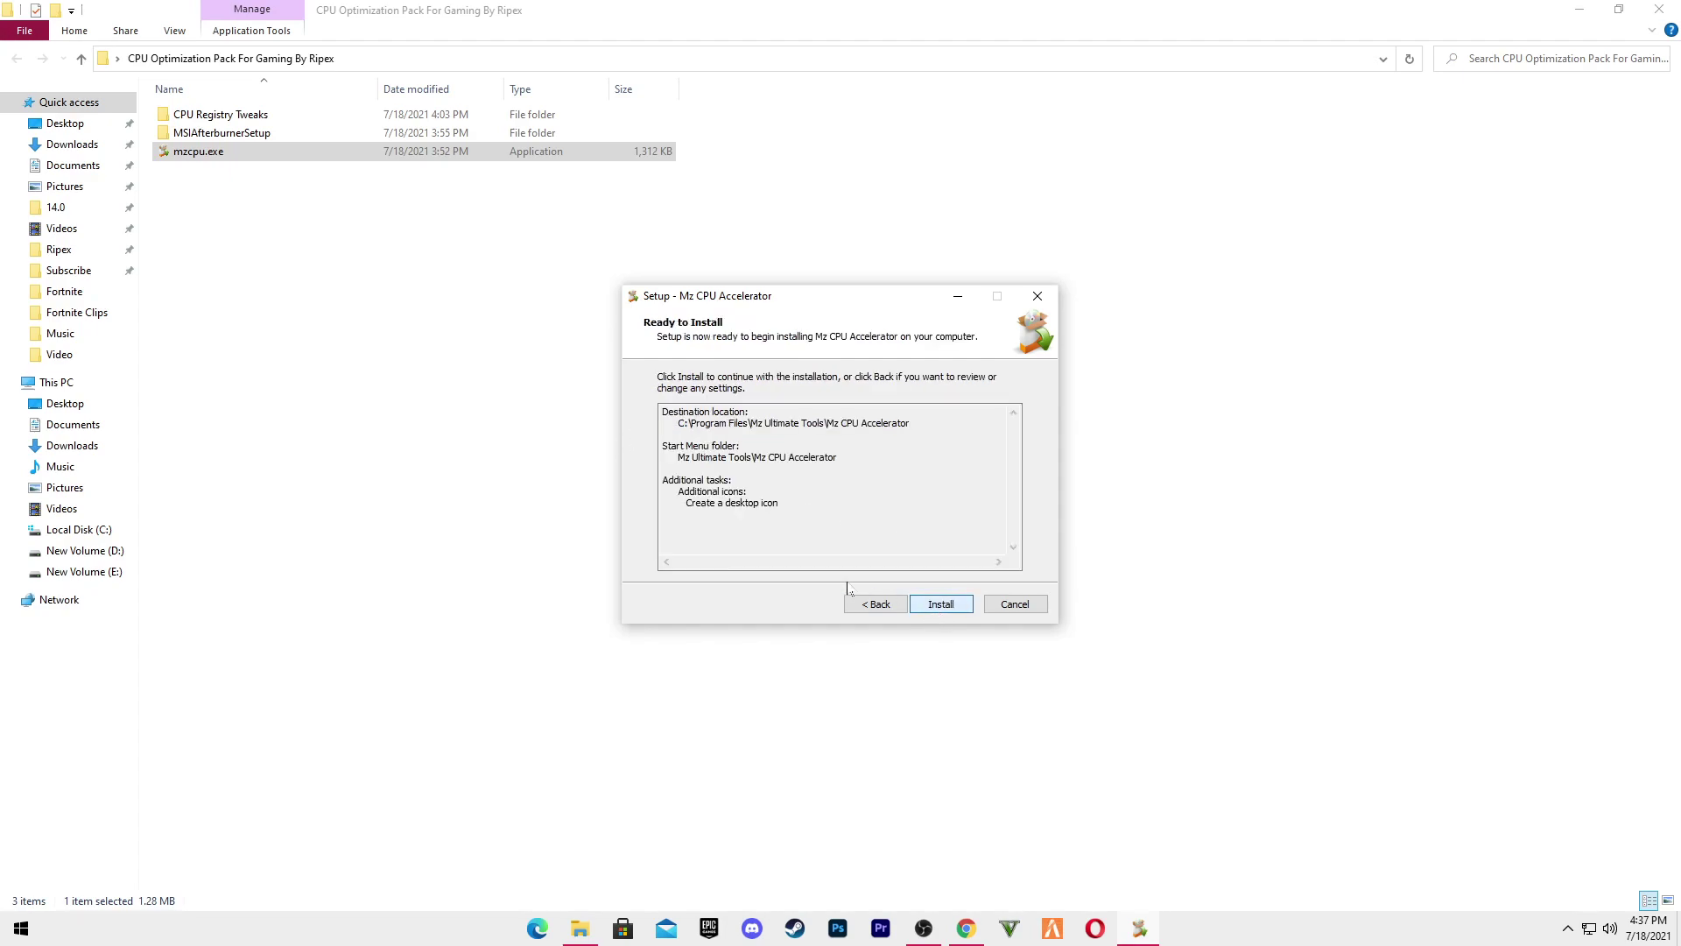
click(946, 606)
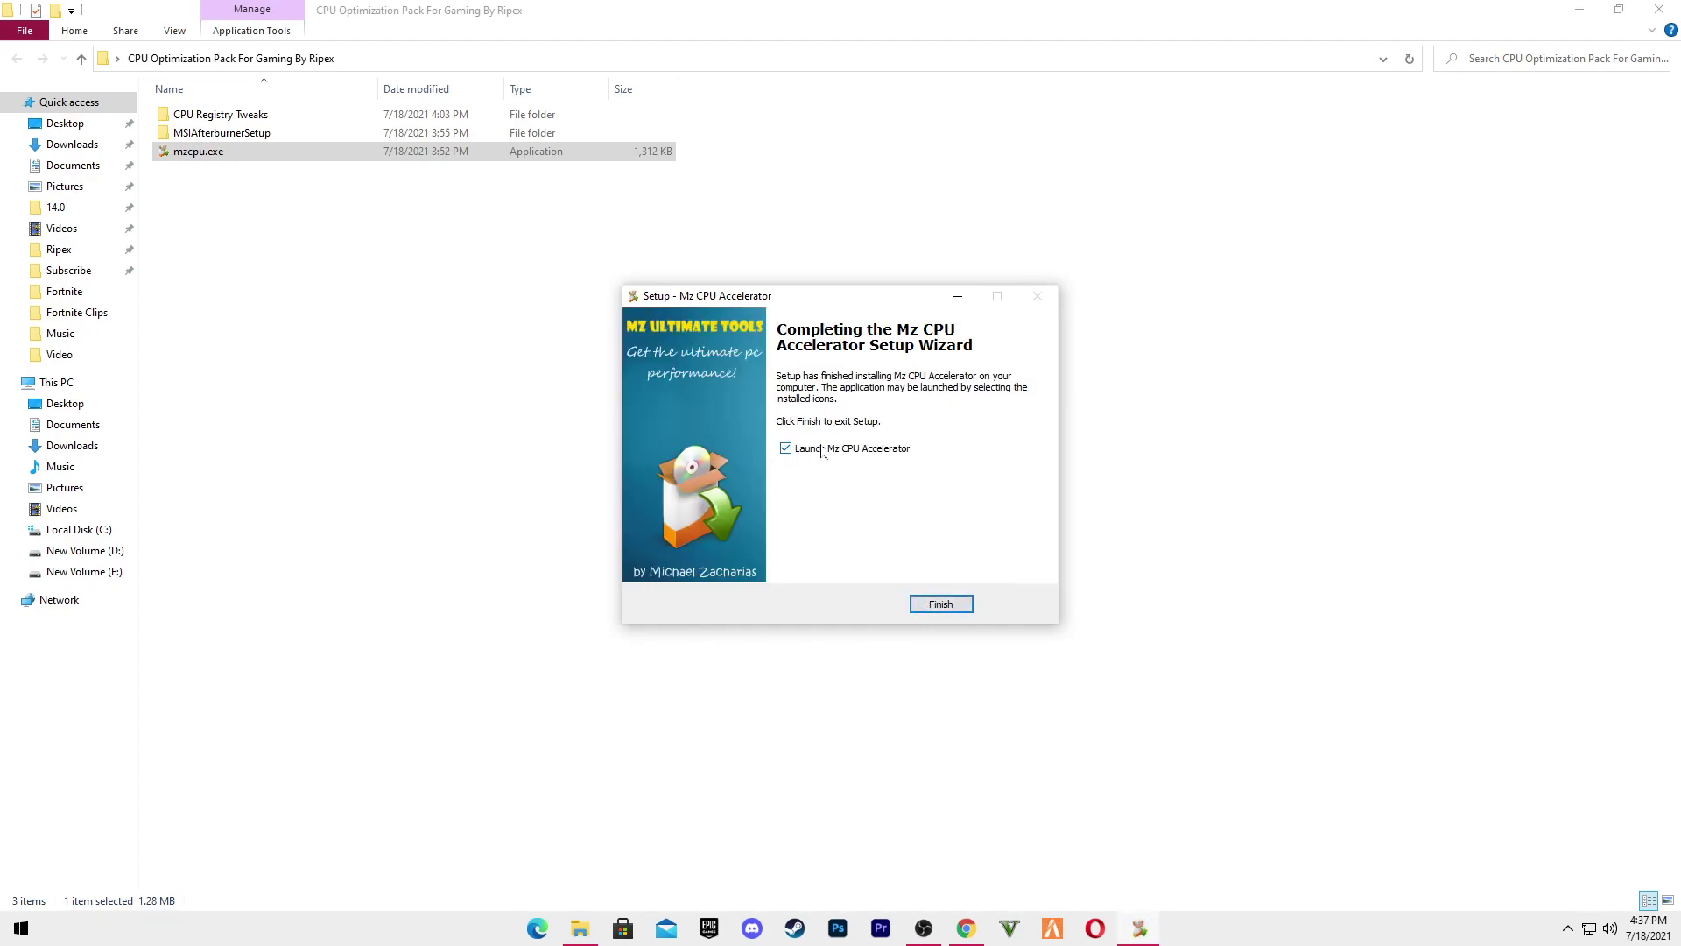
click(940, 604)
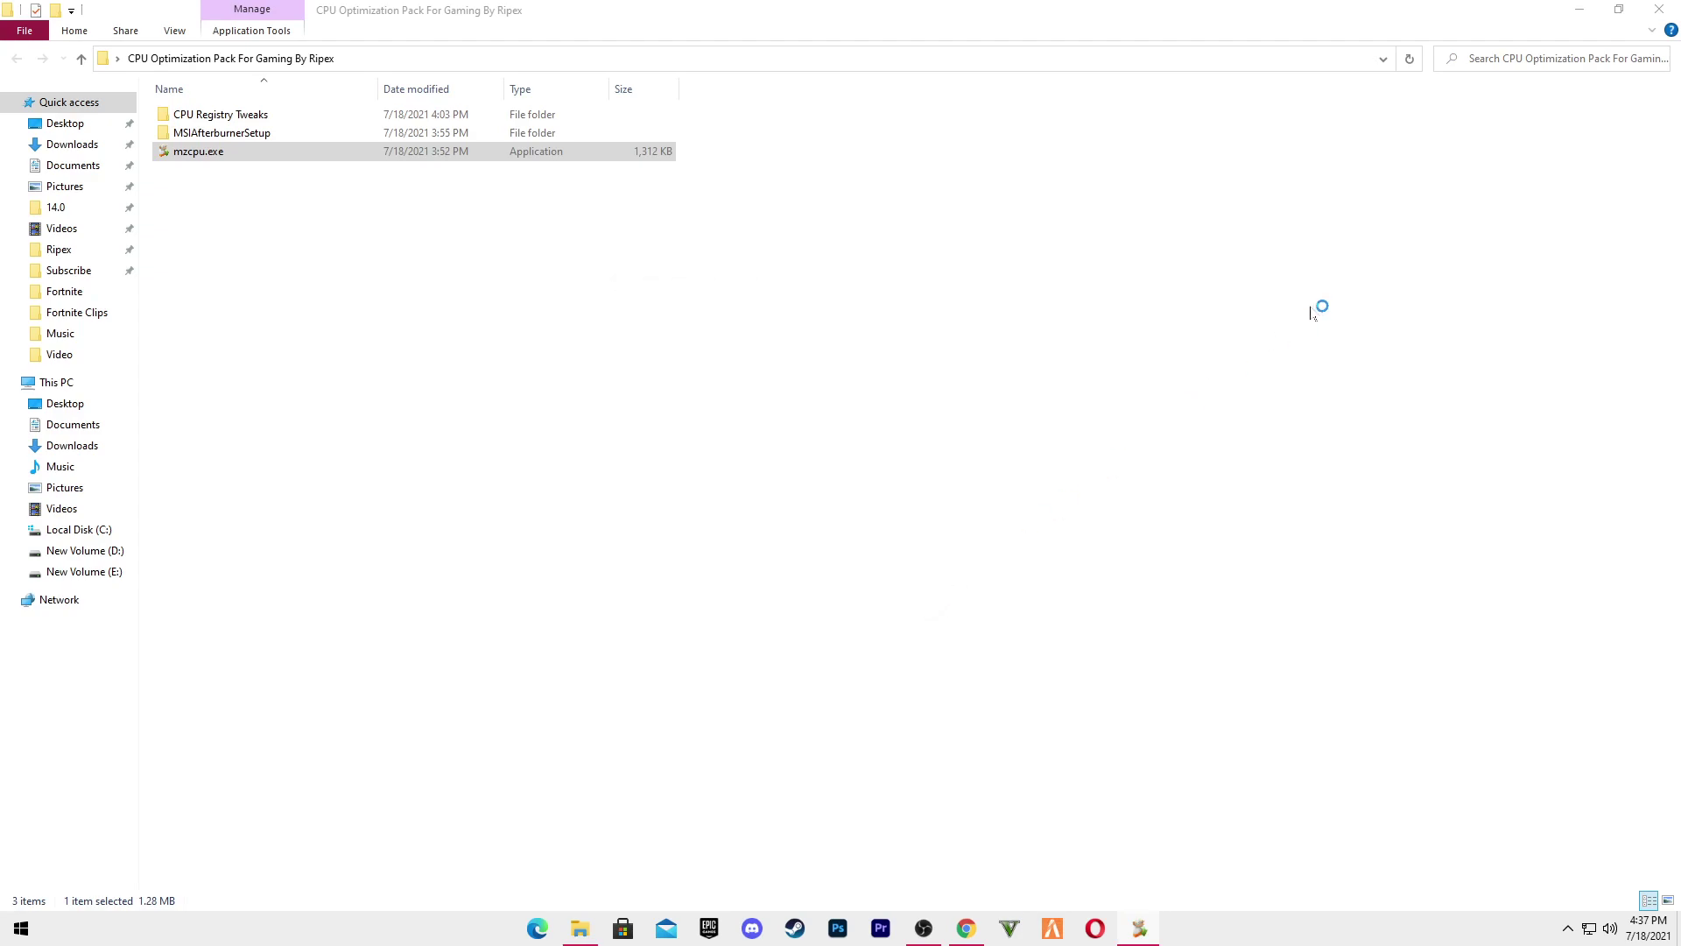
click(1650, 18)
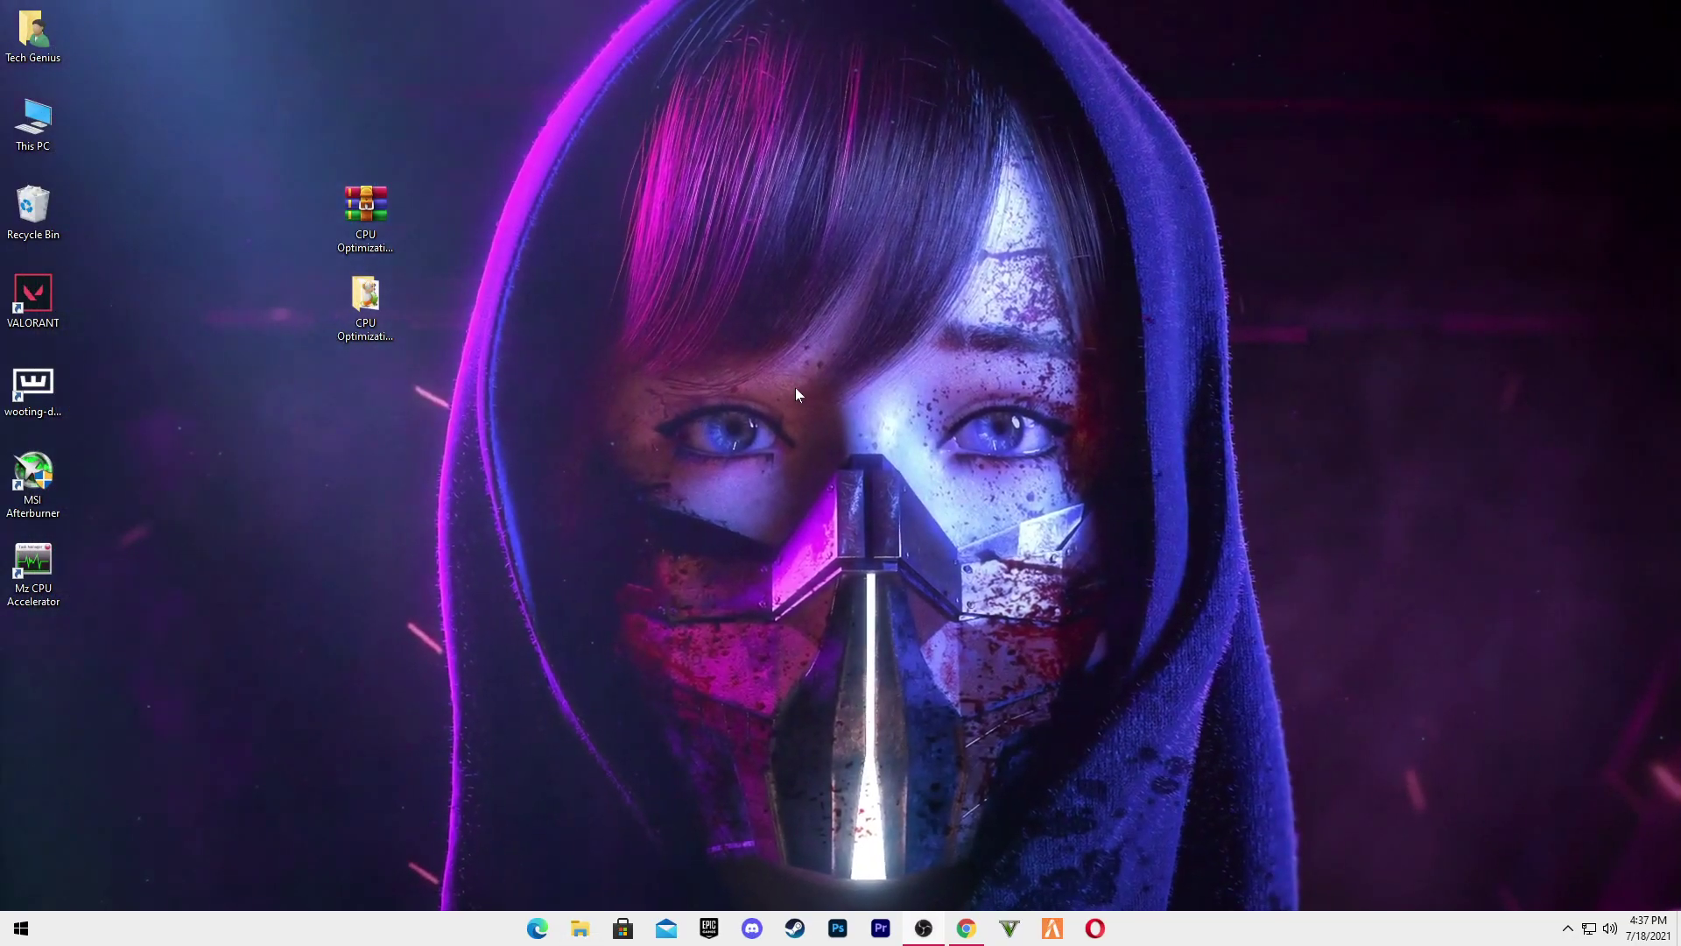
- Open Mz CPU Accelerator and configure Realtime priority, Run at system startup, Start Activated, Start Minimized and the Mz Cpu Accelerator Icon tray type
double_click(33, 569)
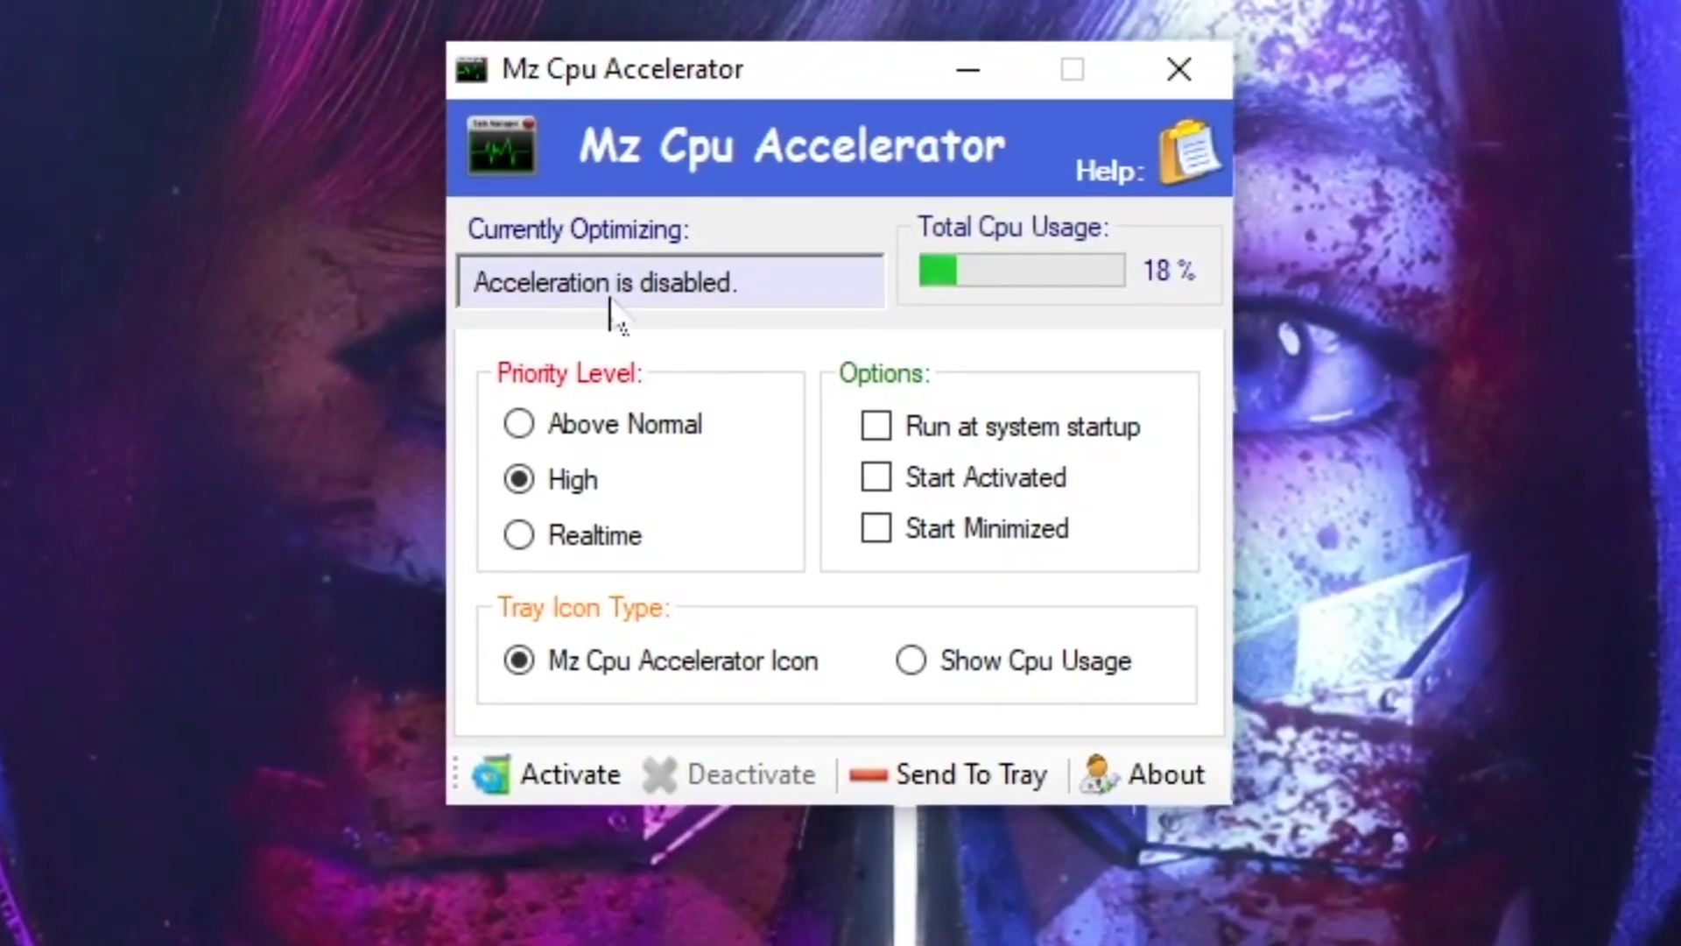
click(520, 534)
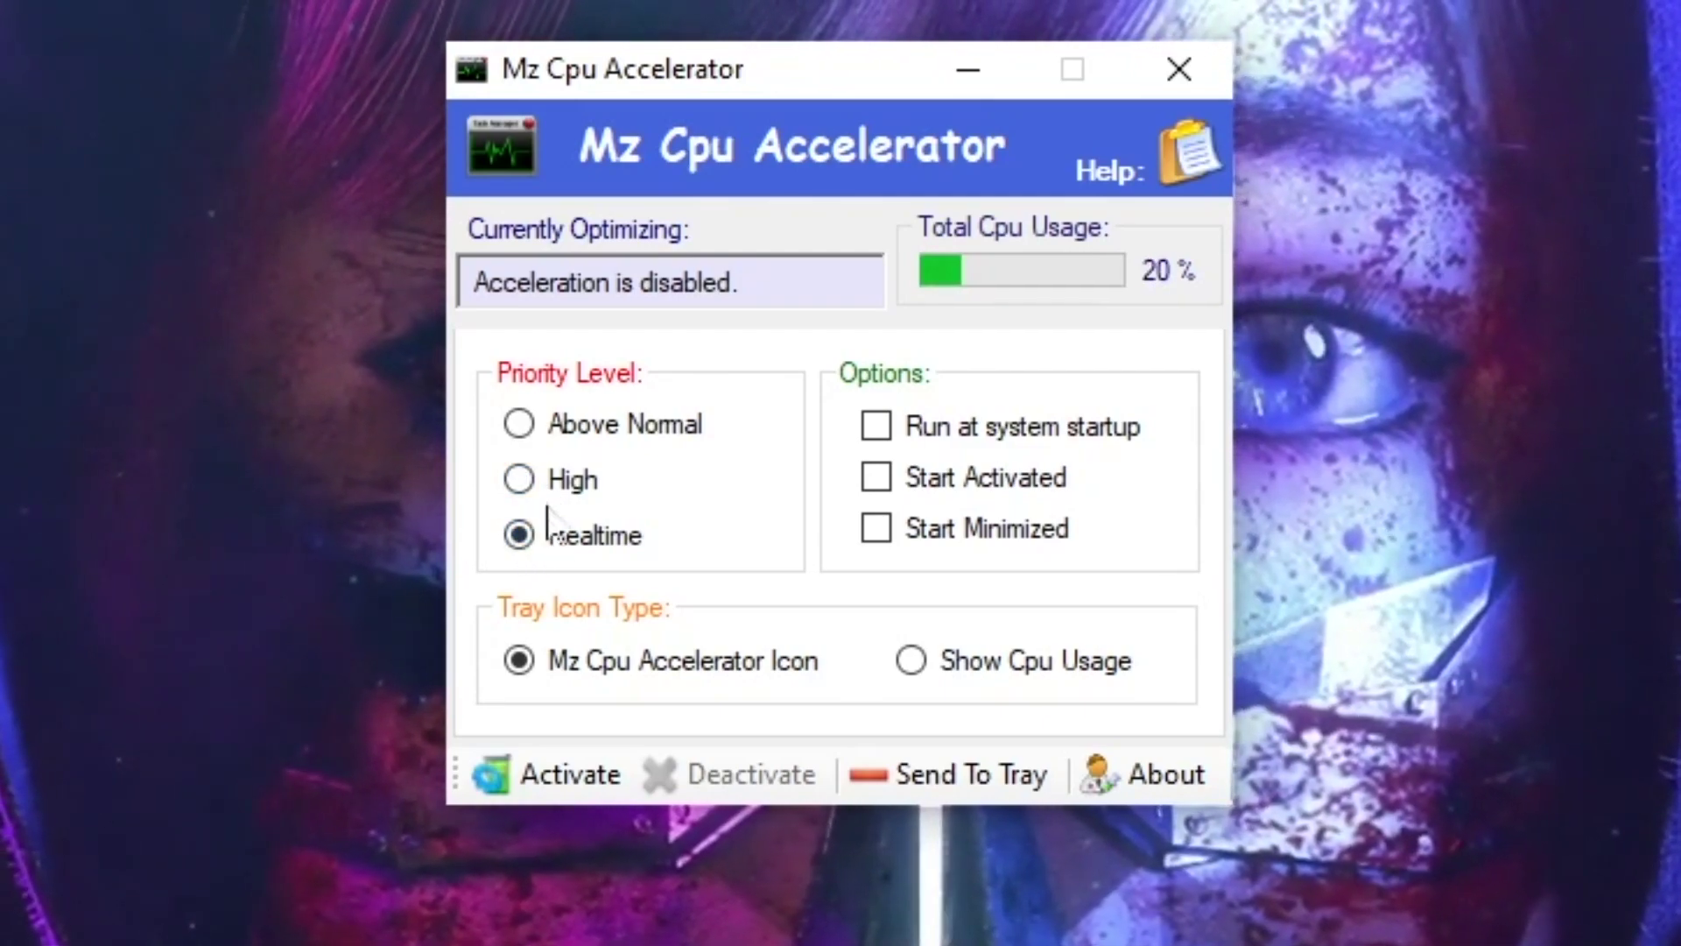
click(876, 426)
click(876, 477)
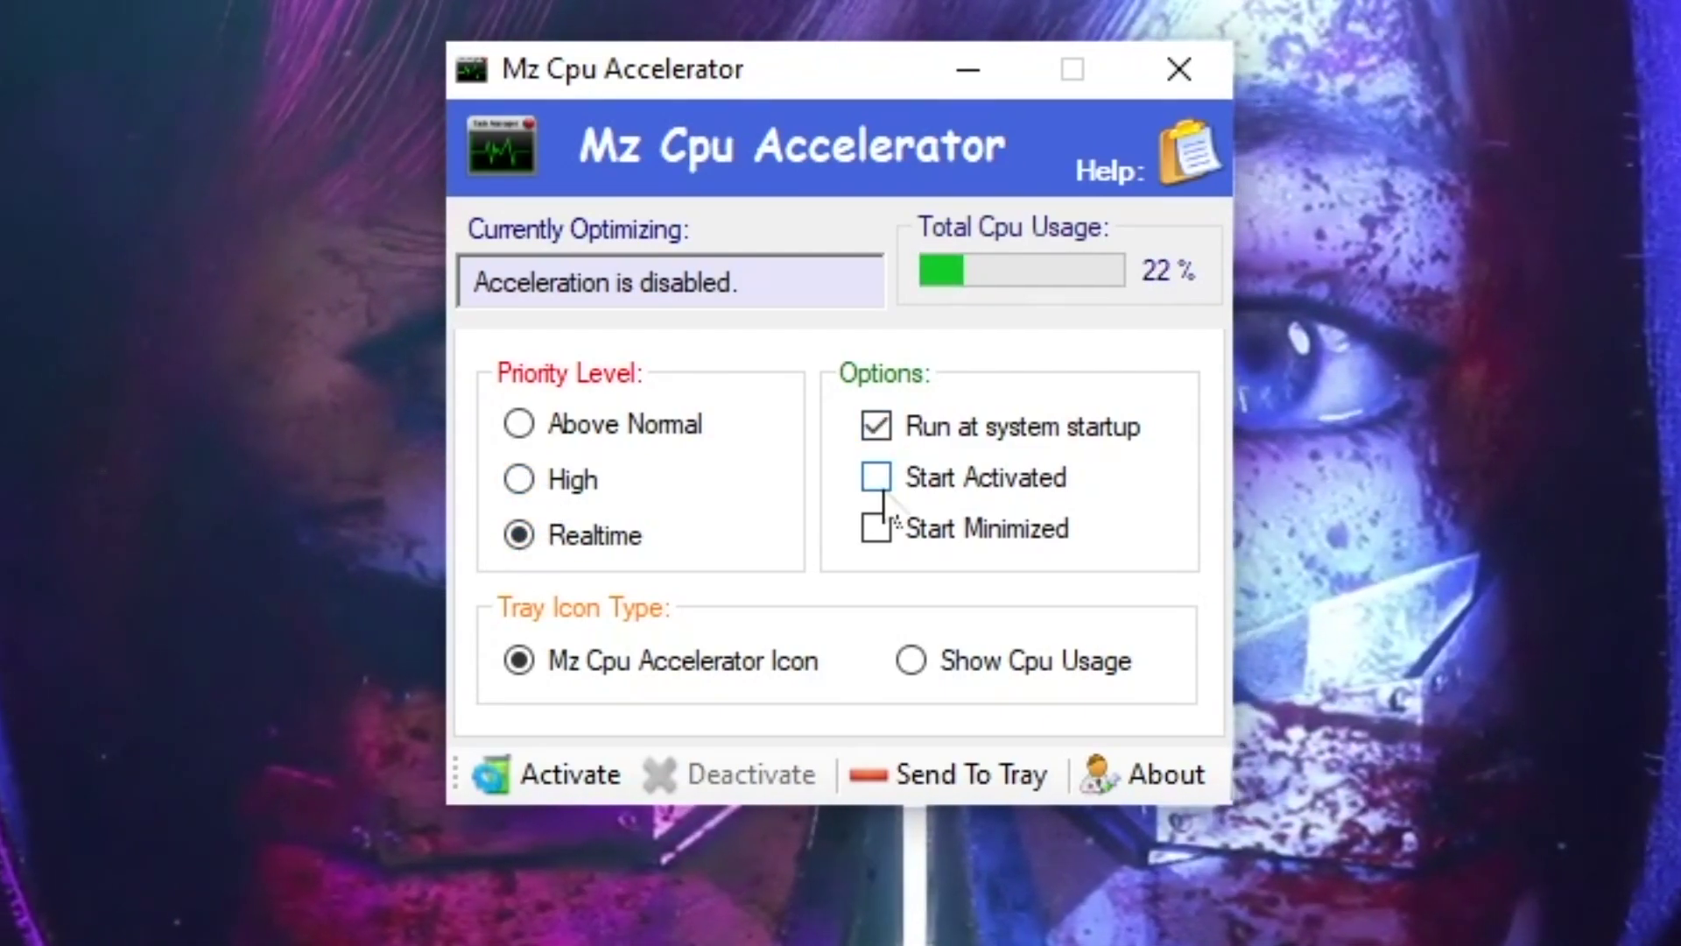
click(876, 528)
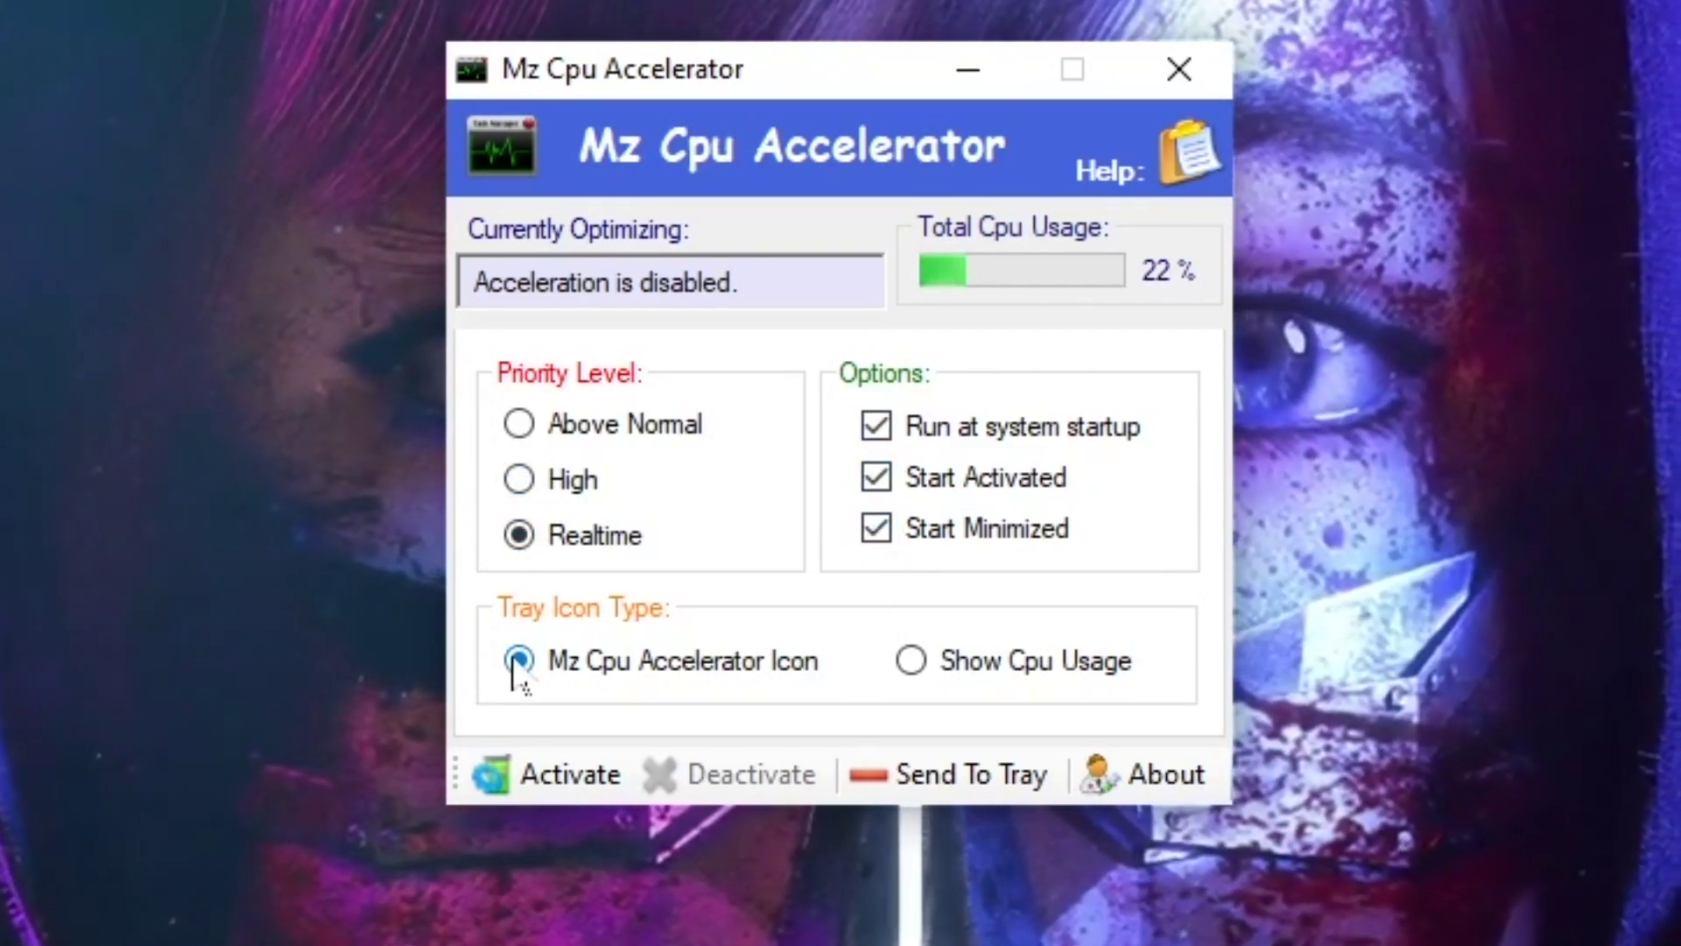
click(950, 662)
click(573, 667)
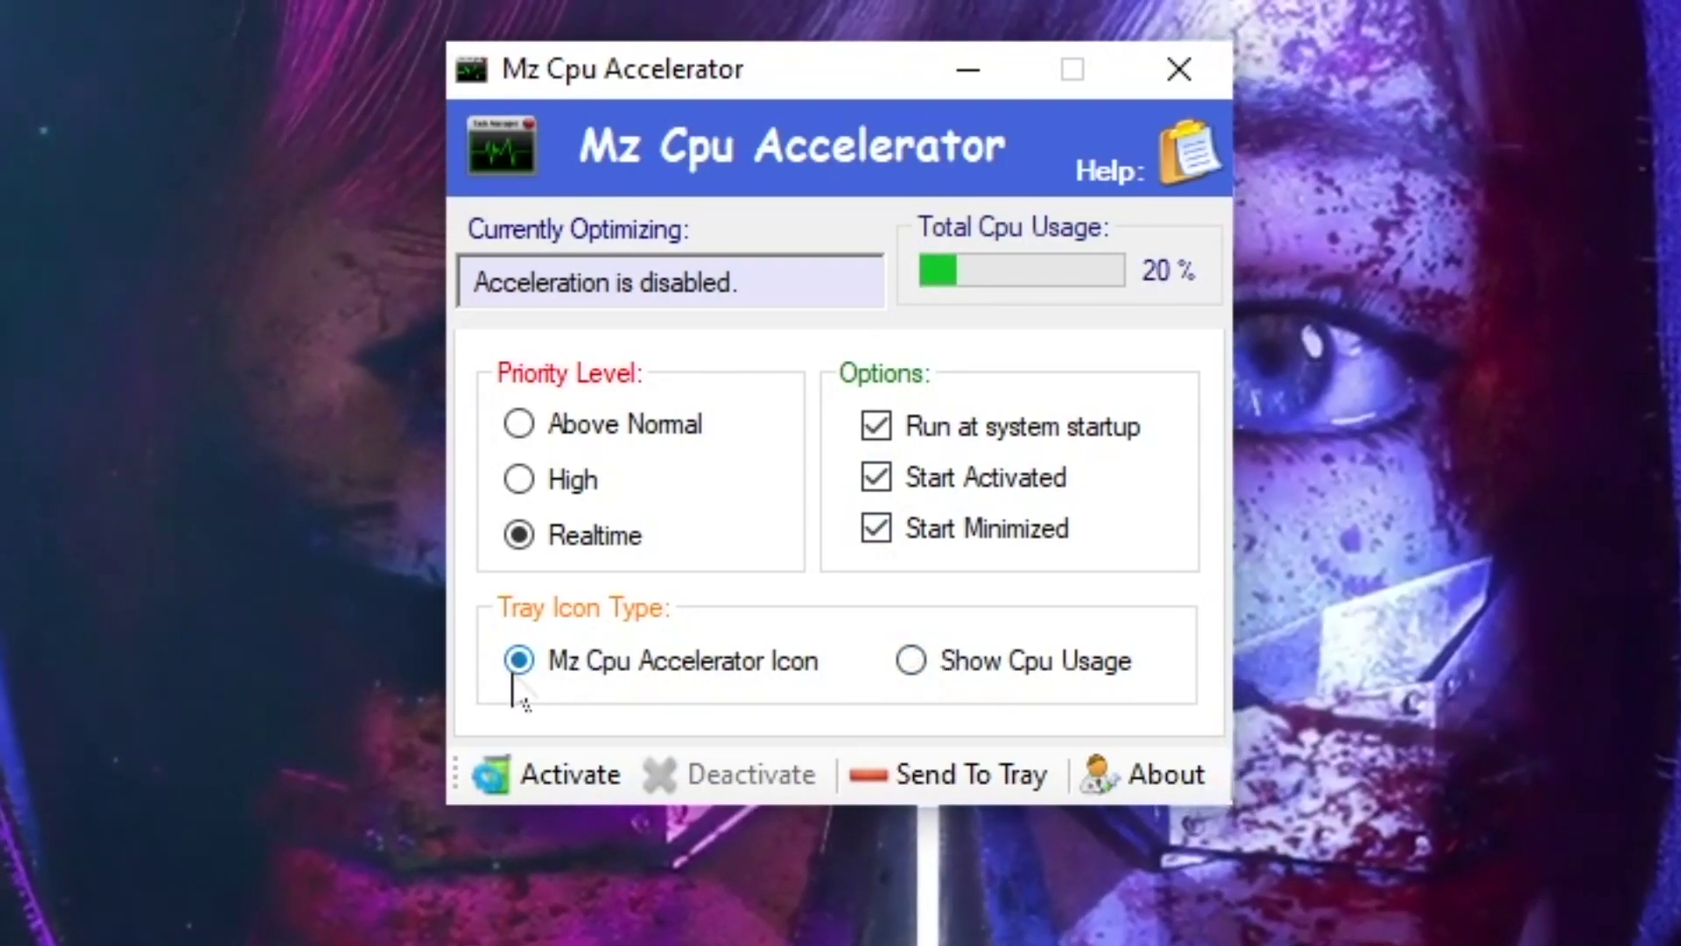
- Activate the CPU acceleration and send Mz CPU Accelerator to the system tray
click(543, 797)
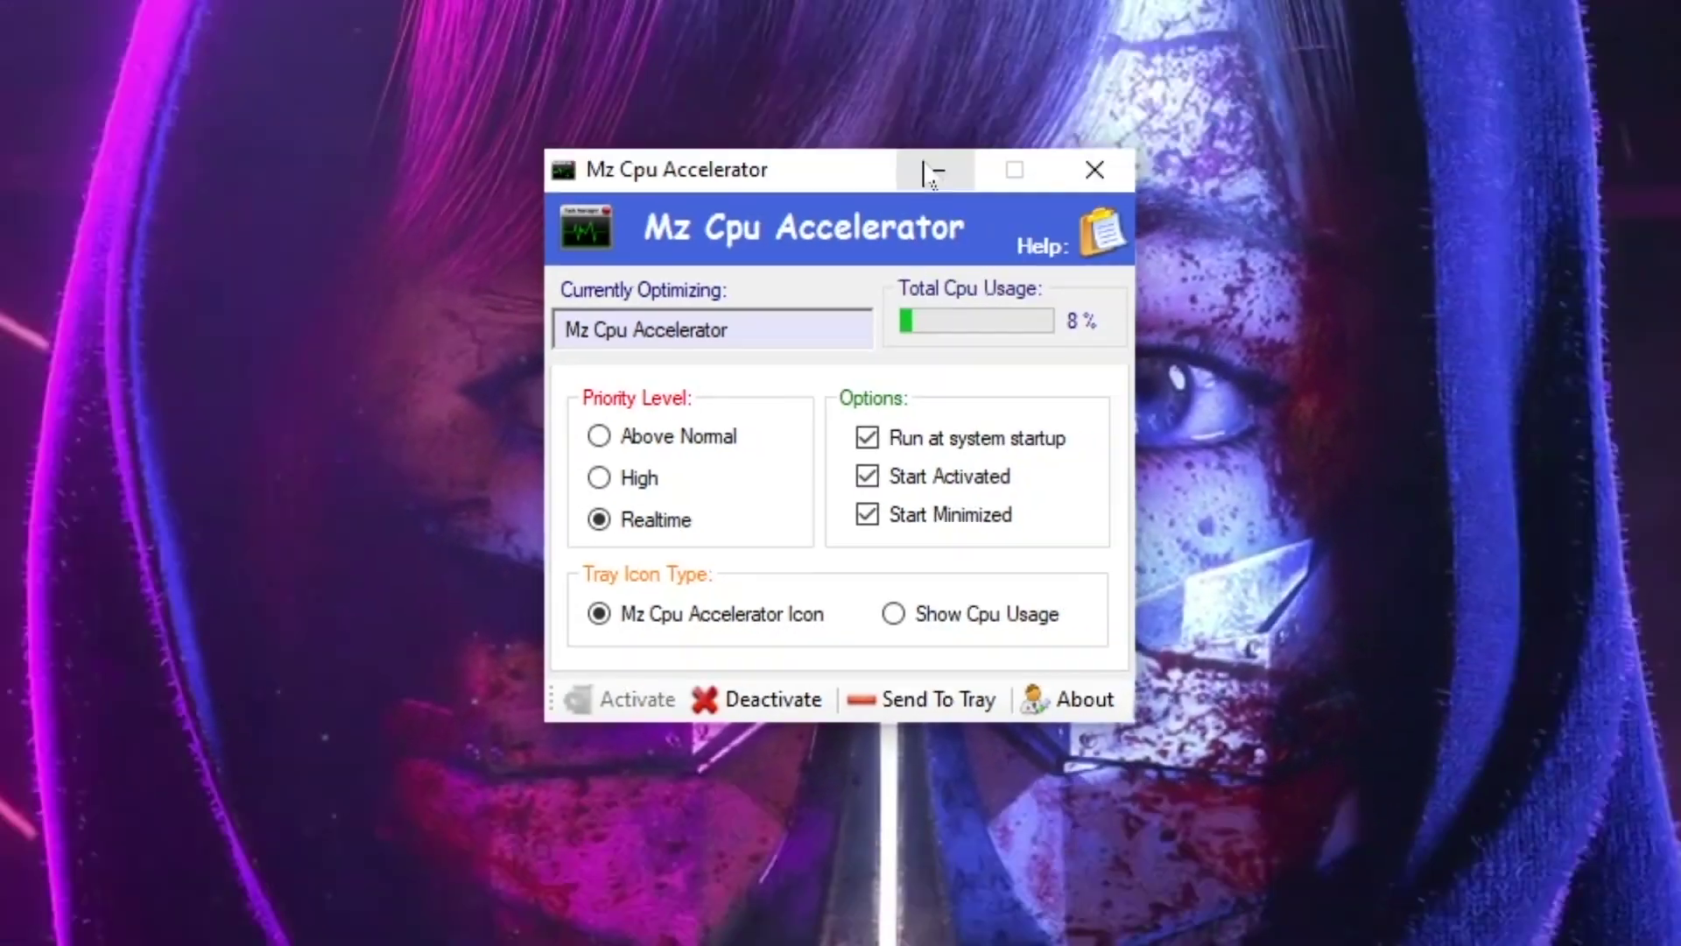
click(968, 70)
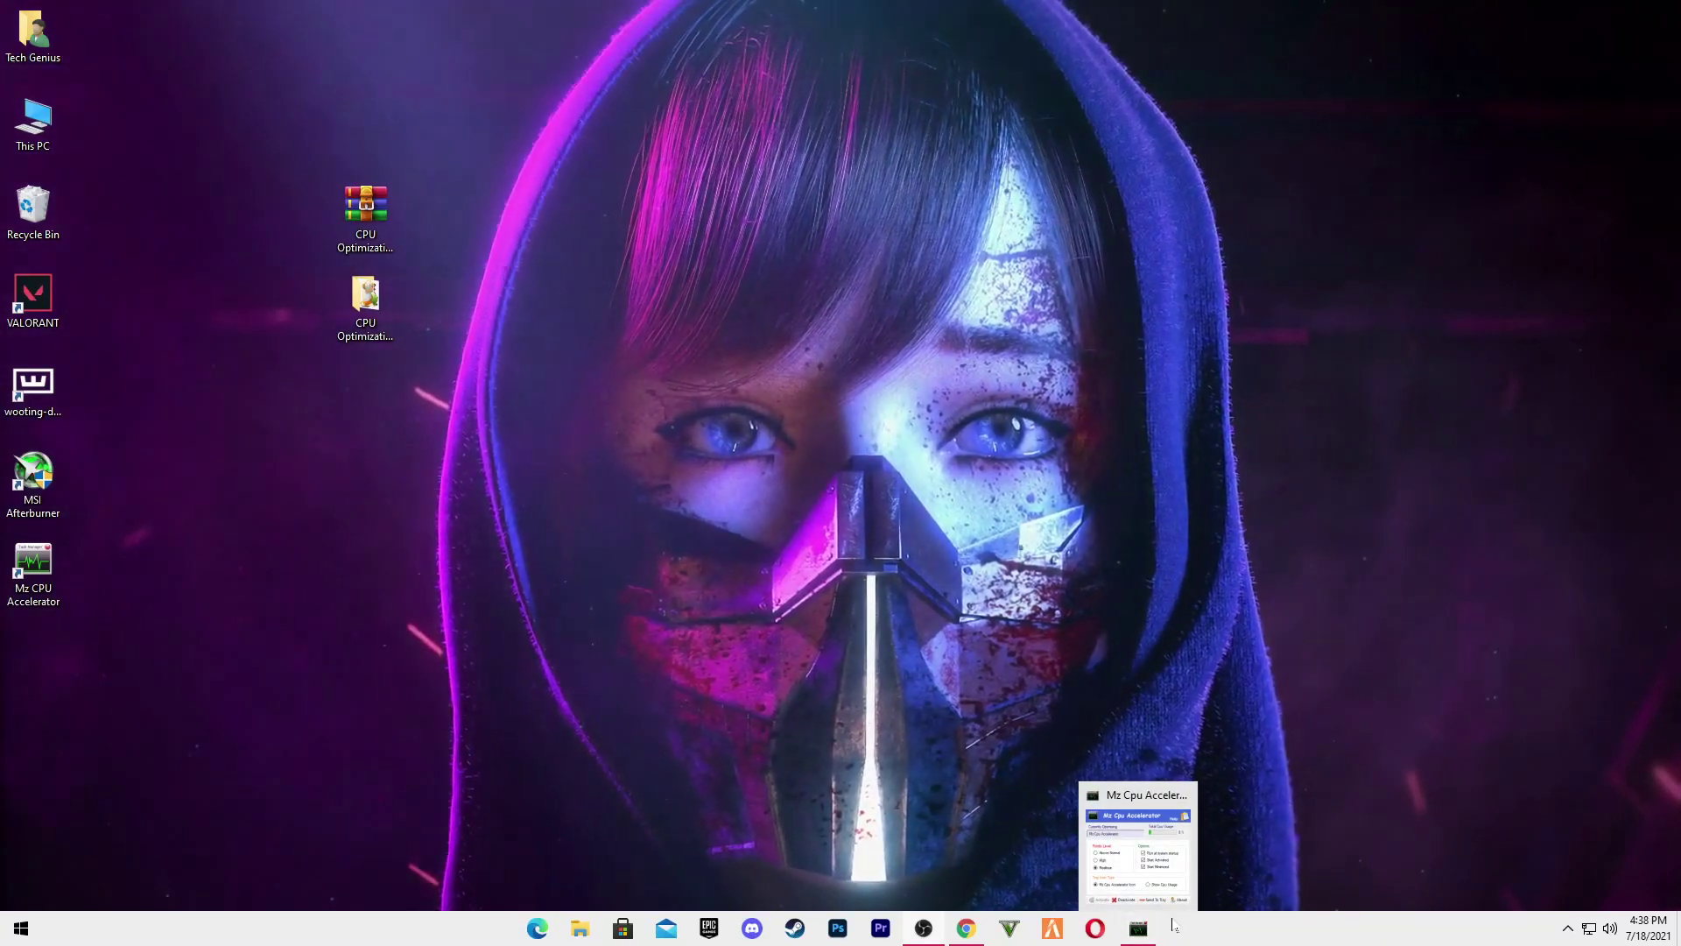
click(1138, 929)
click(895, 605)
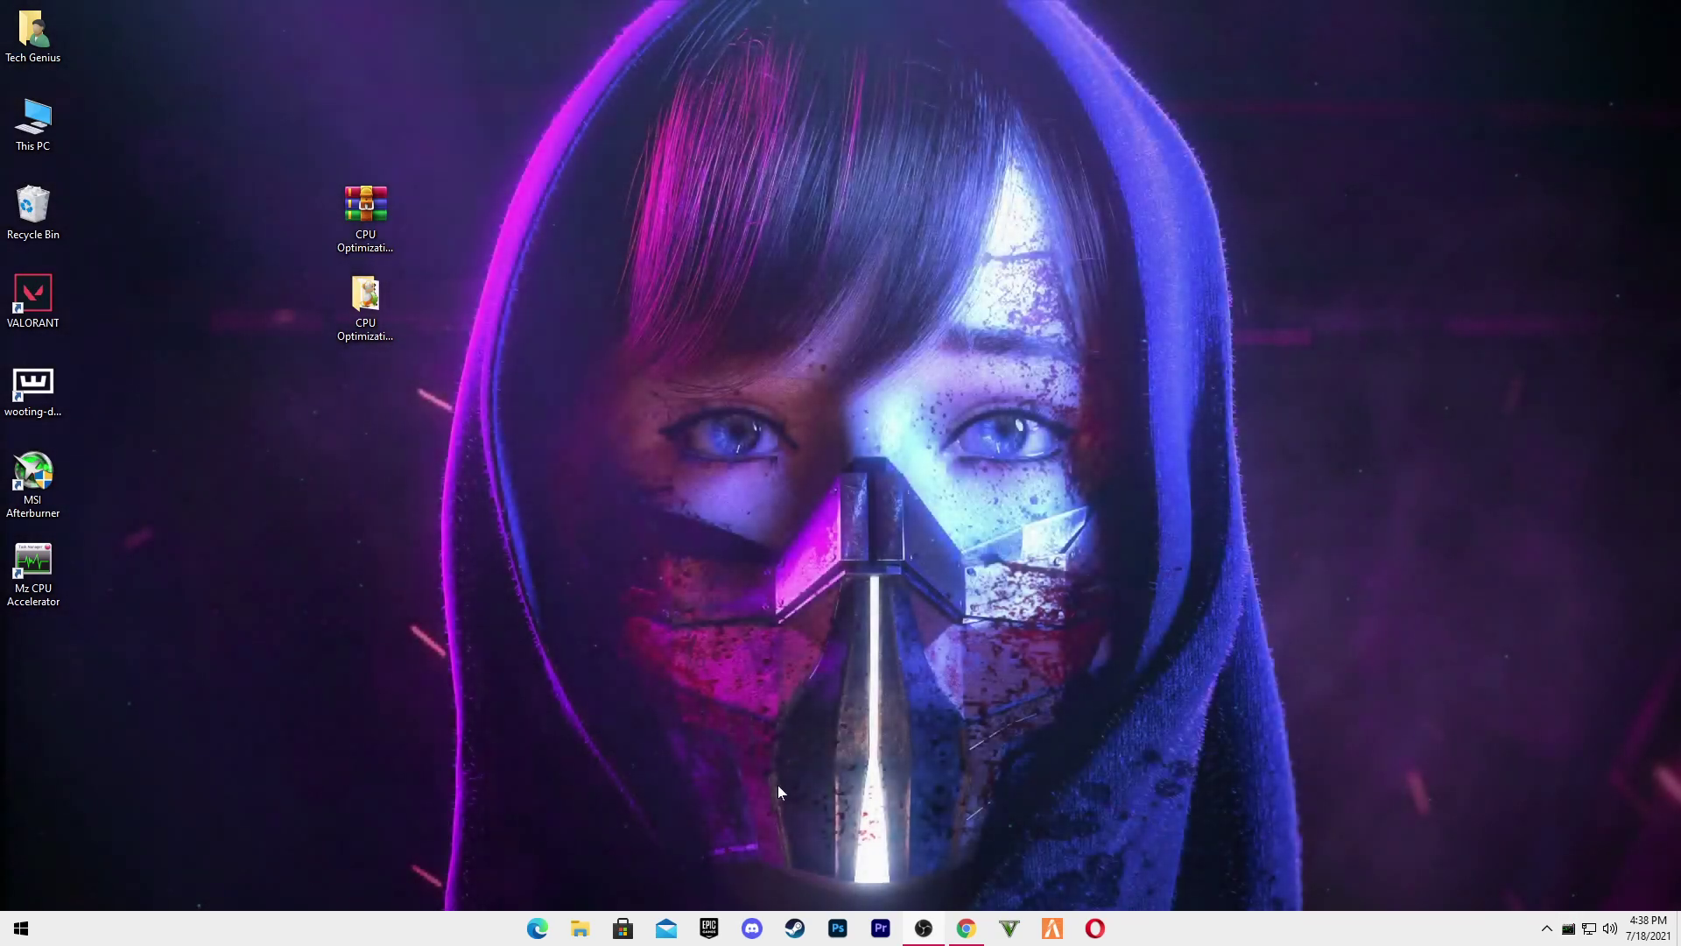
- Switch to the Epic Games Launcher and launch Fortnite from the library
click(723, 930)
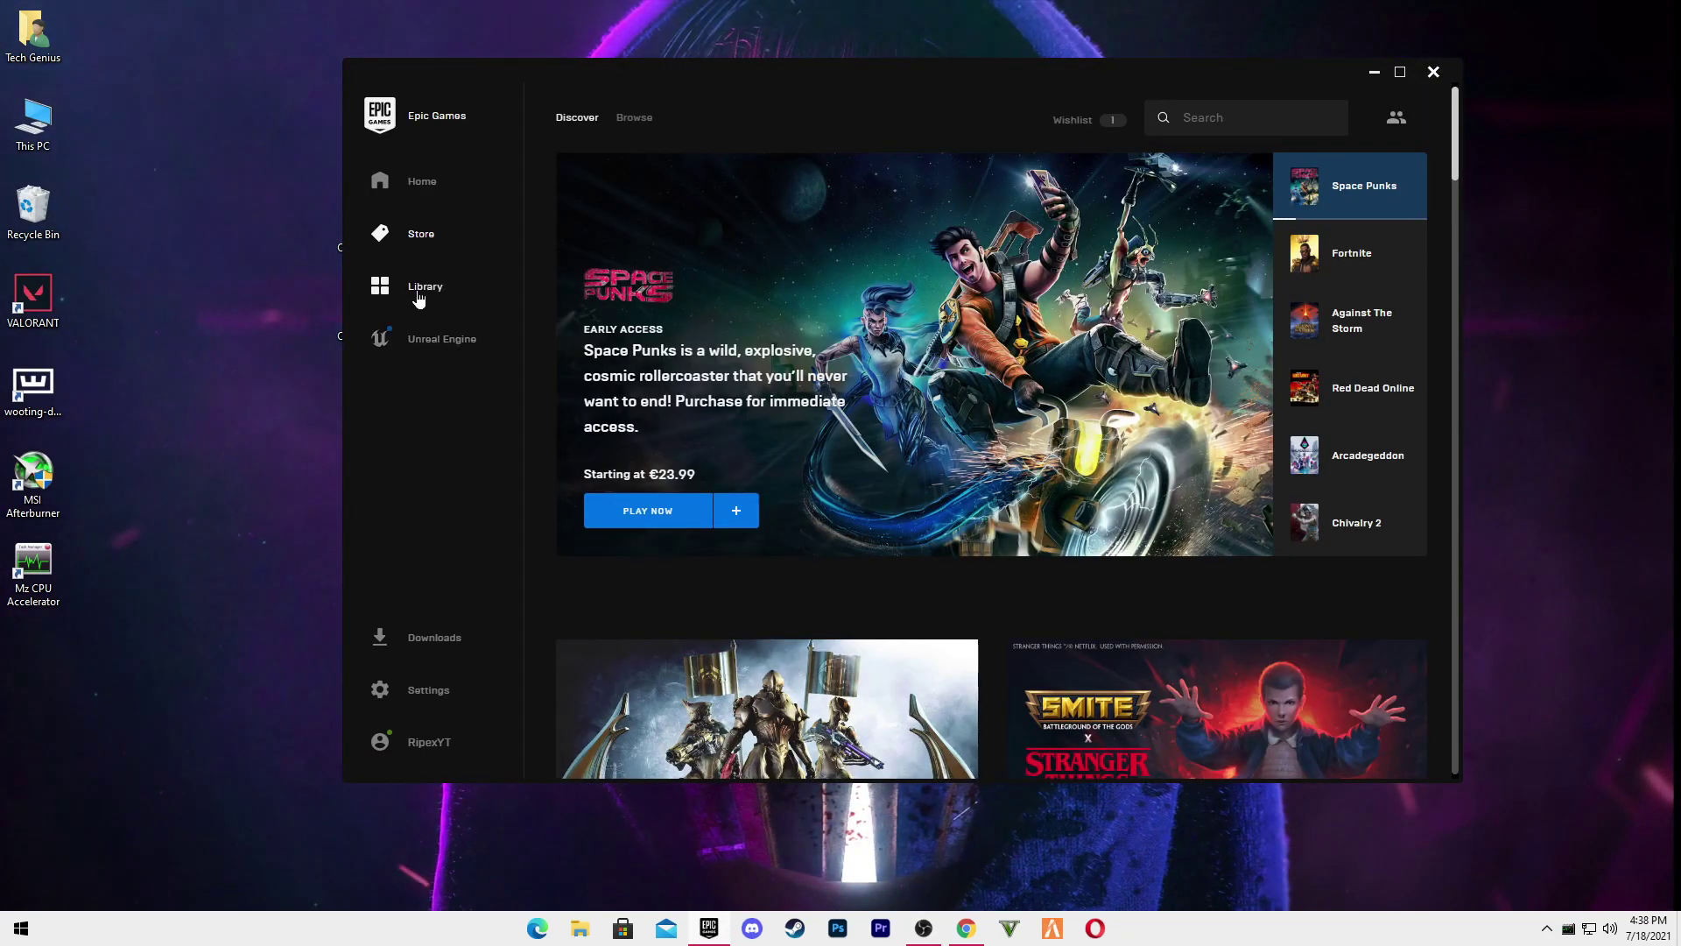
click(420, 298)
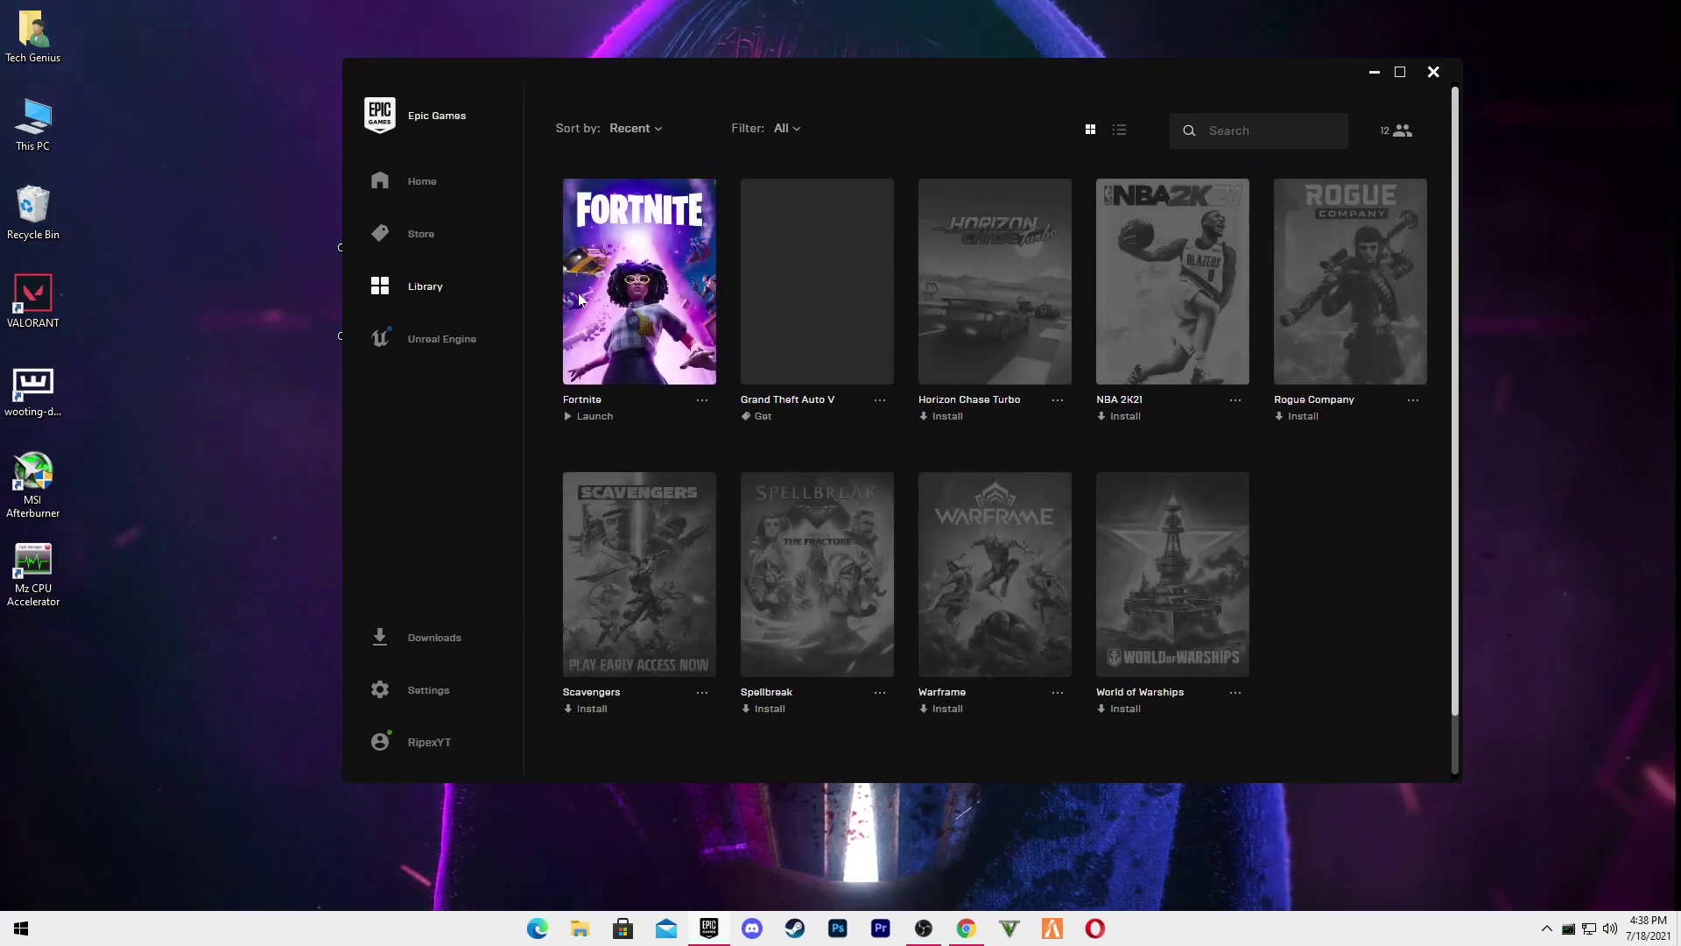
click(657, 317)
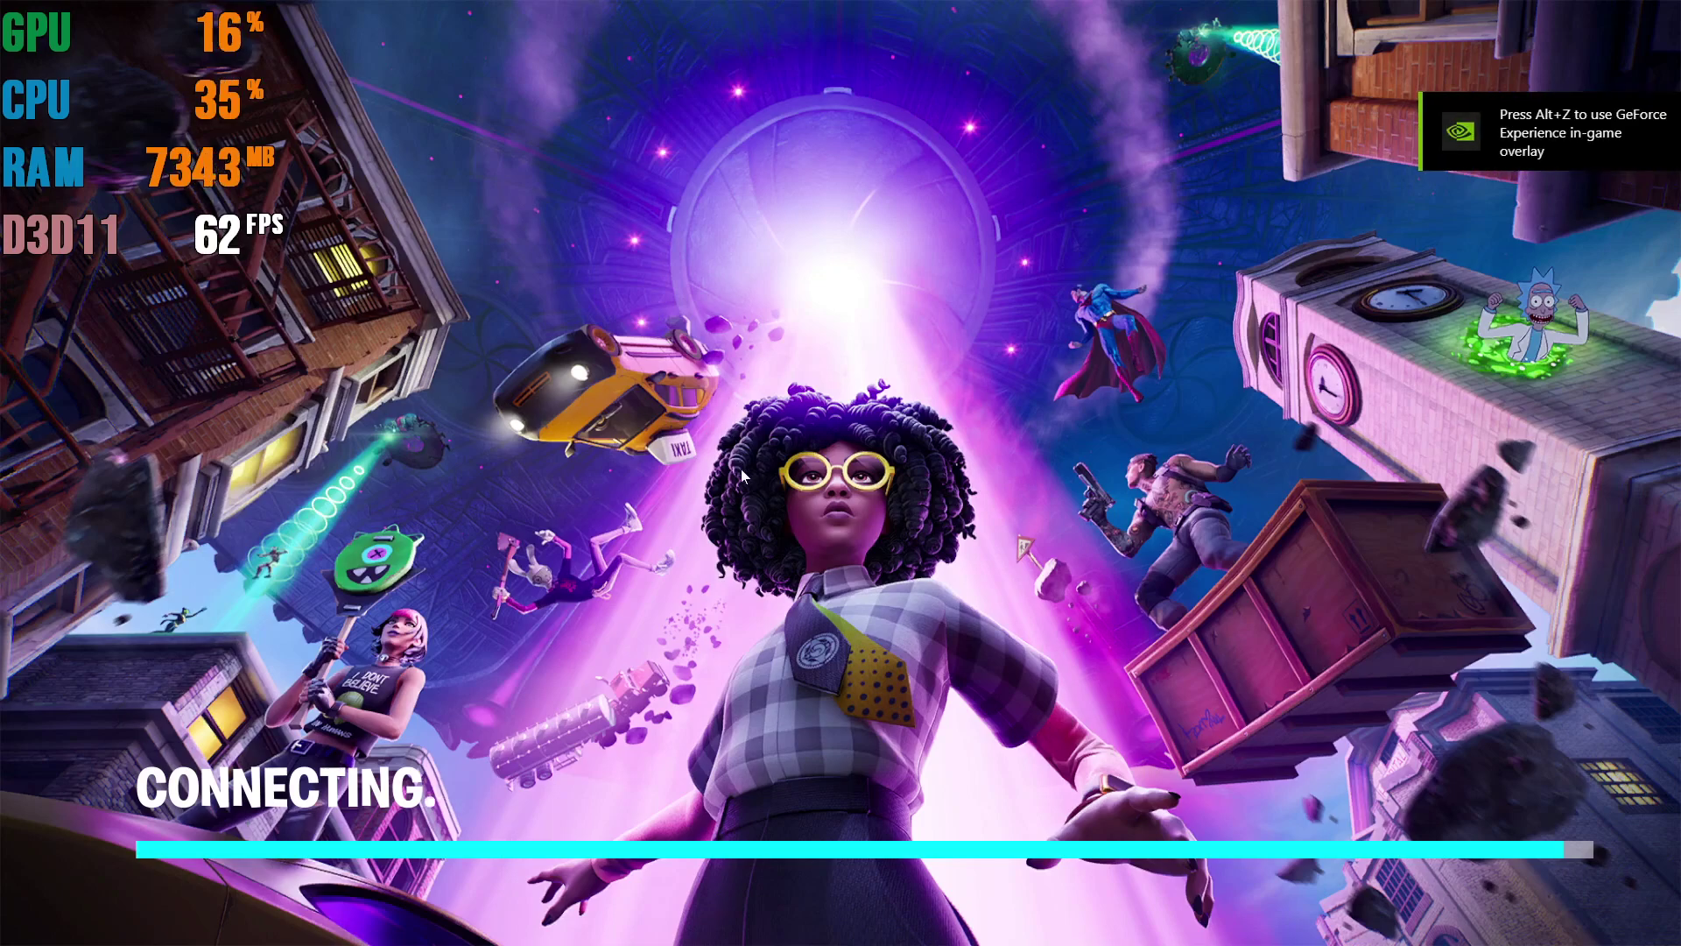
- Open Task Manager while Fortnite loads and go to the details of the Fortnite process
key(super)
right_click(1259, 927)
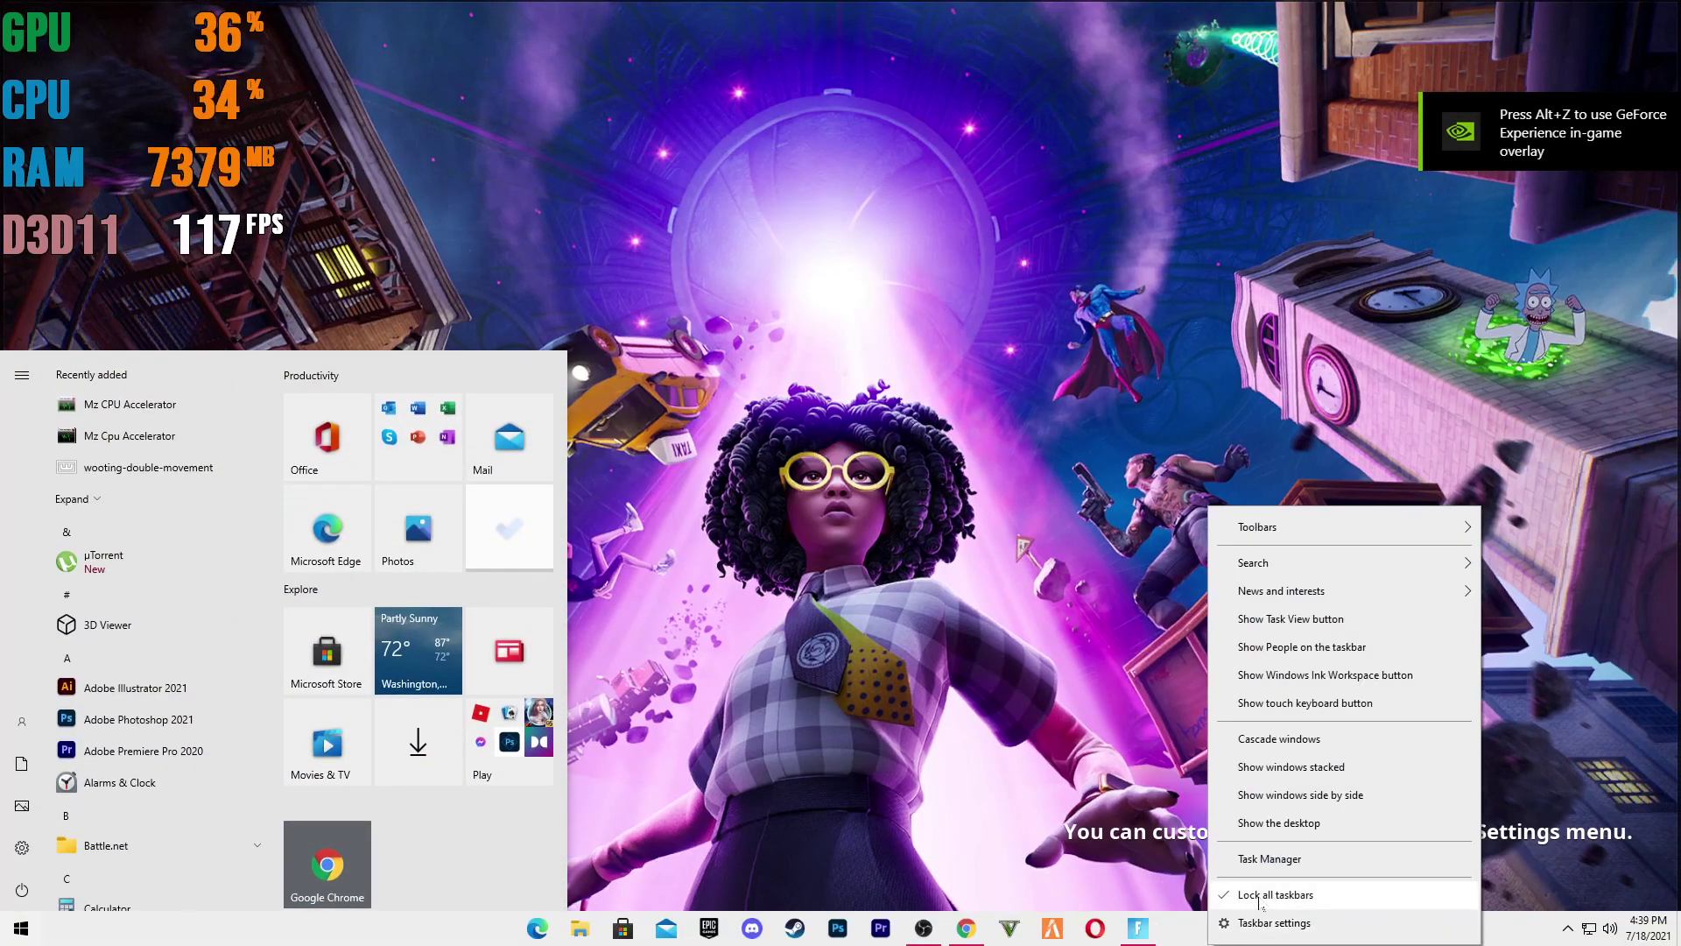
click(1274, 859)
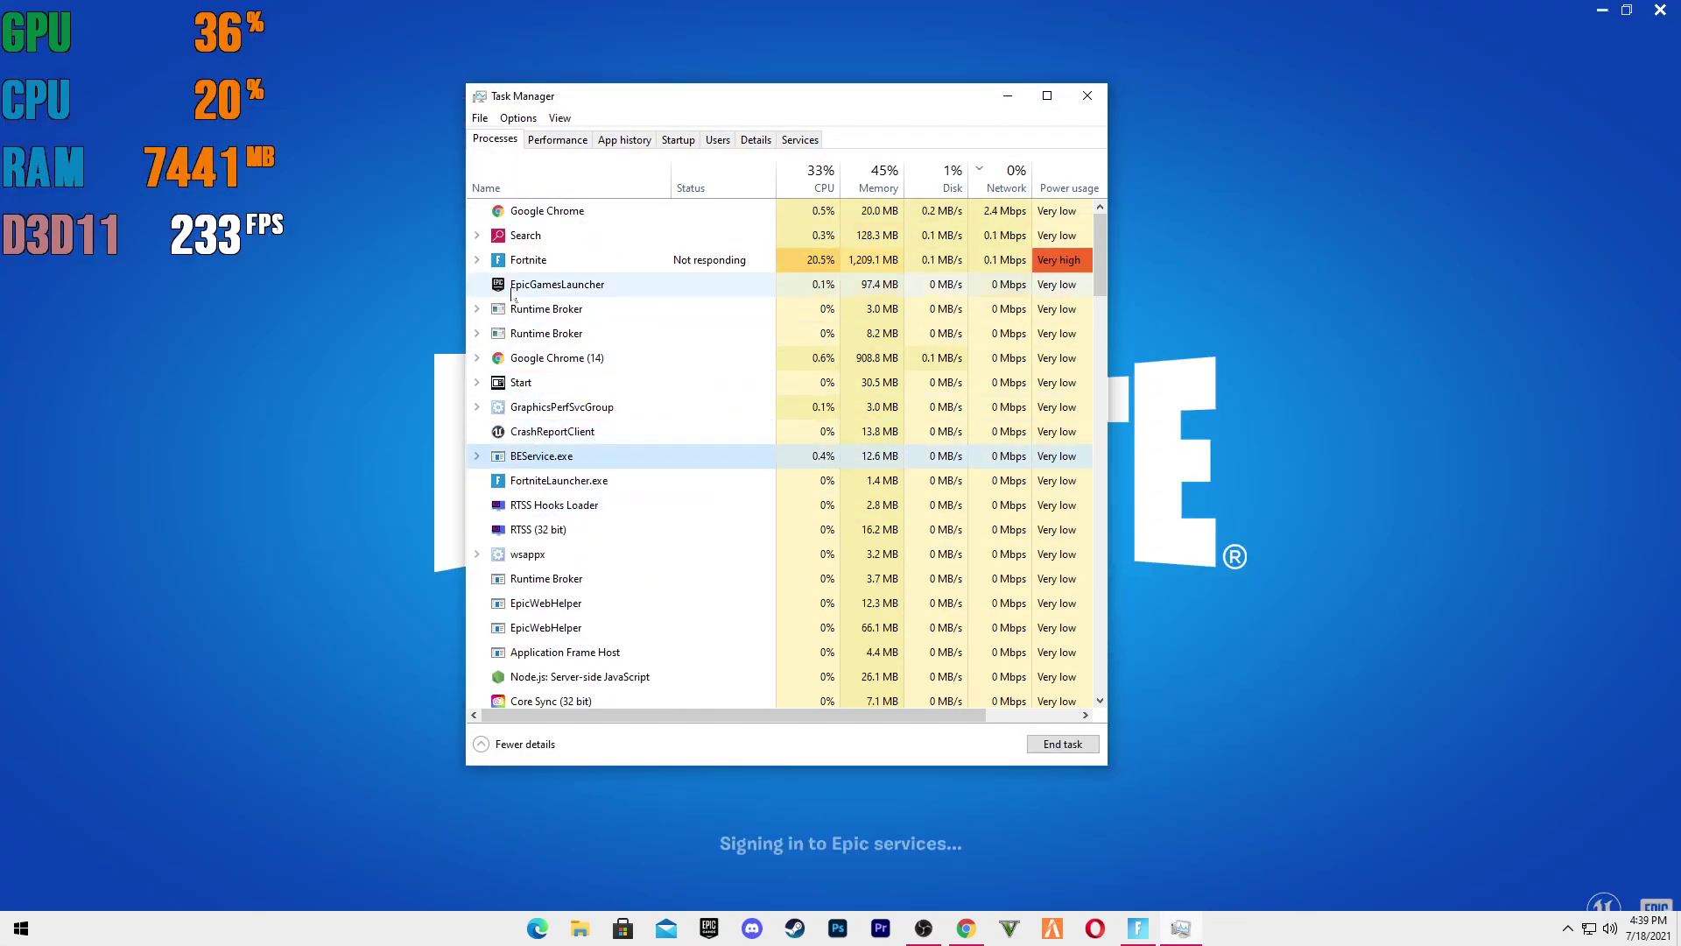
click(713, 260)
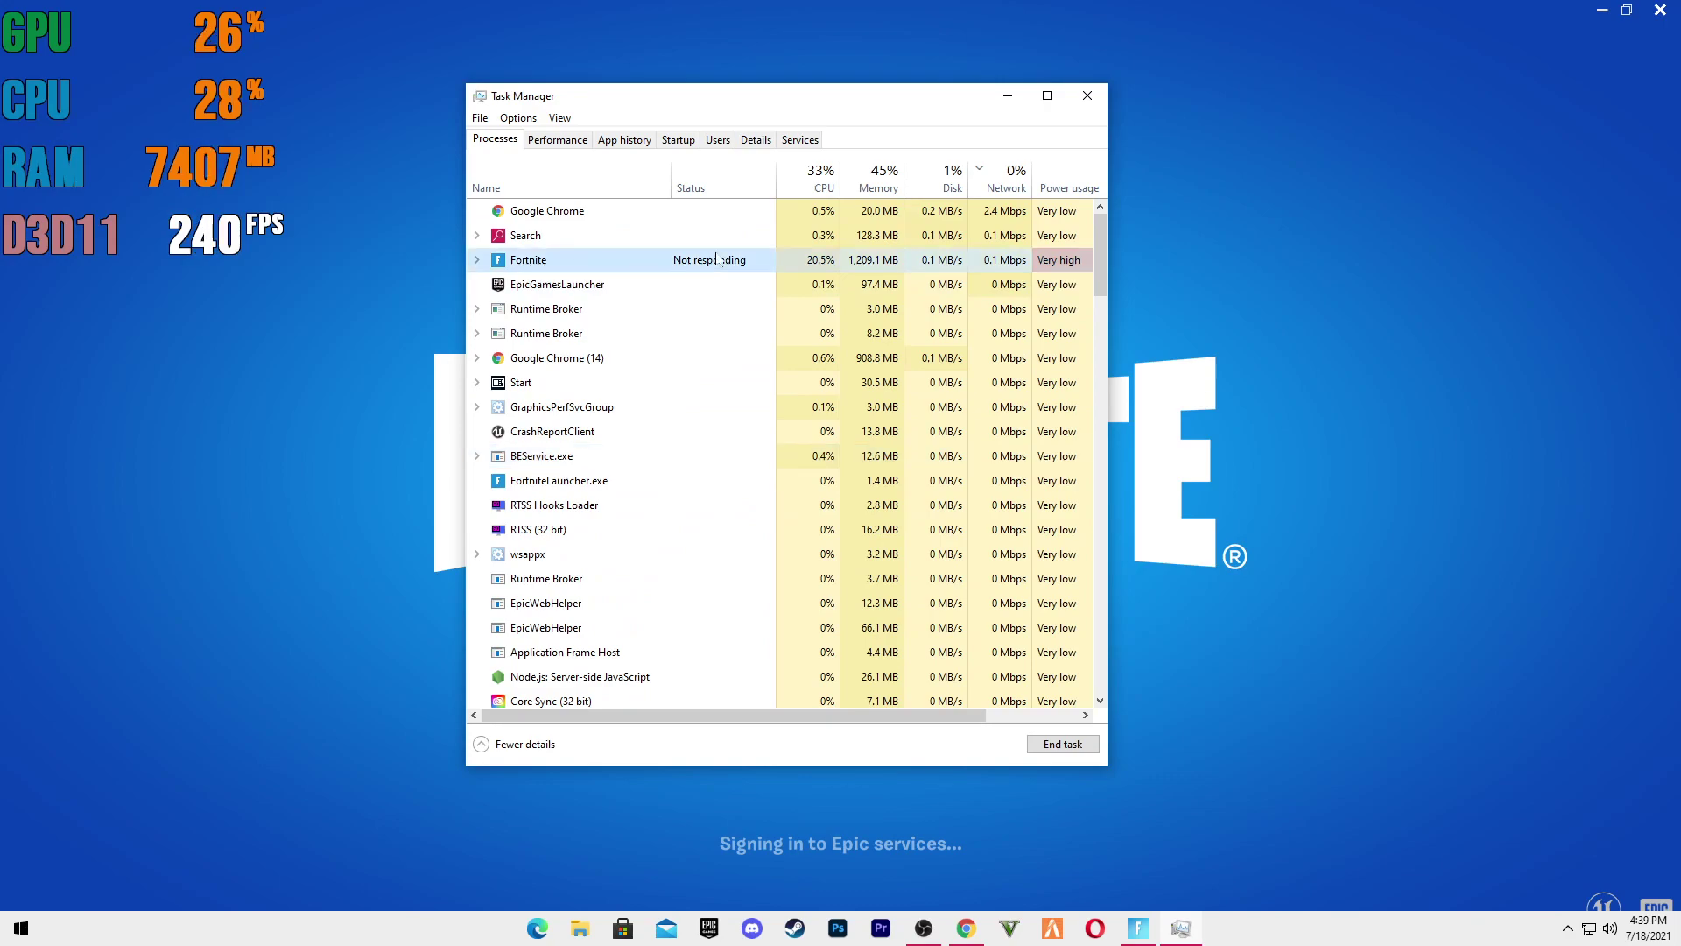
right_click(521, 244)
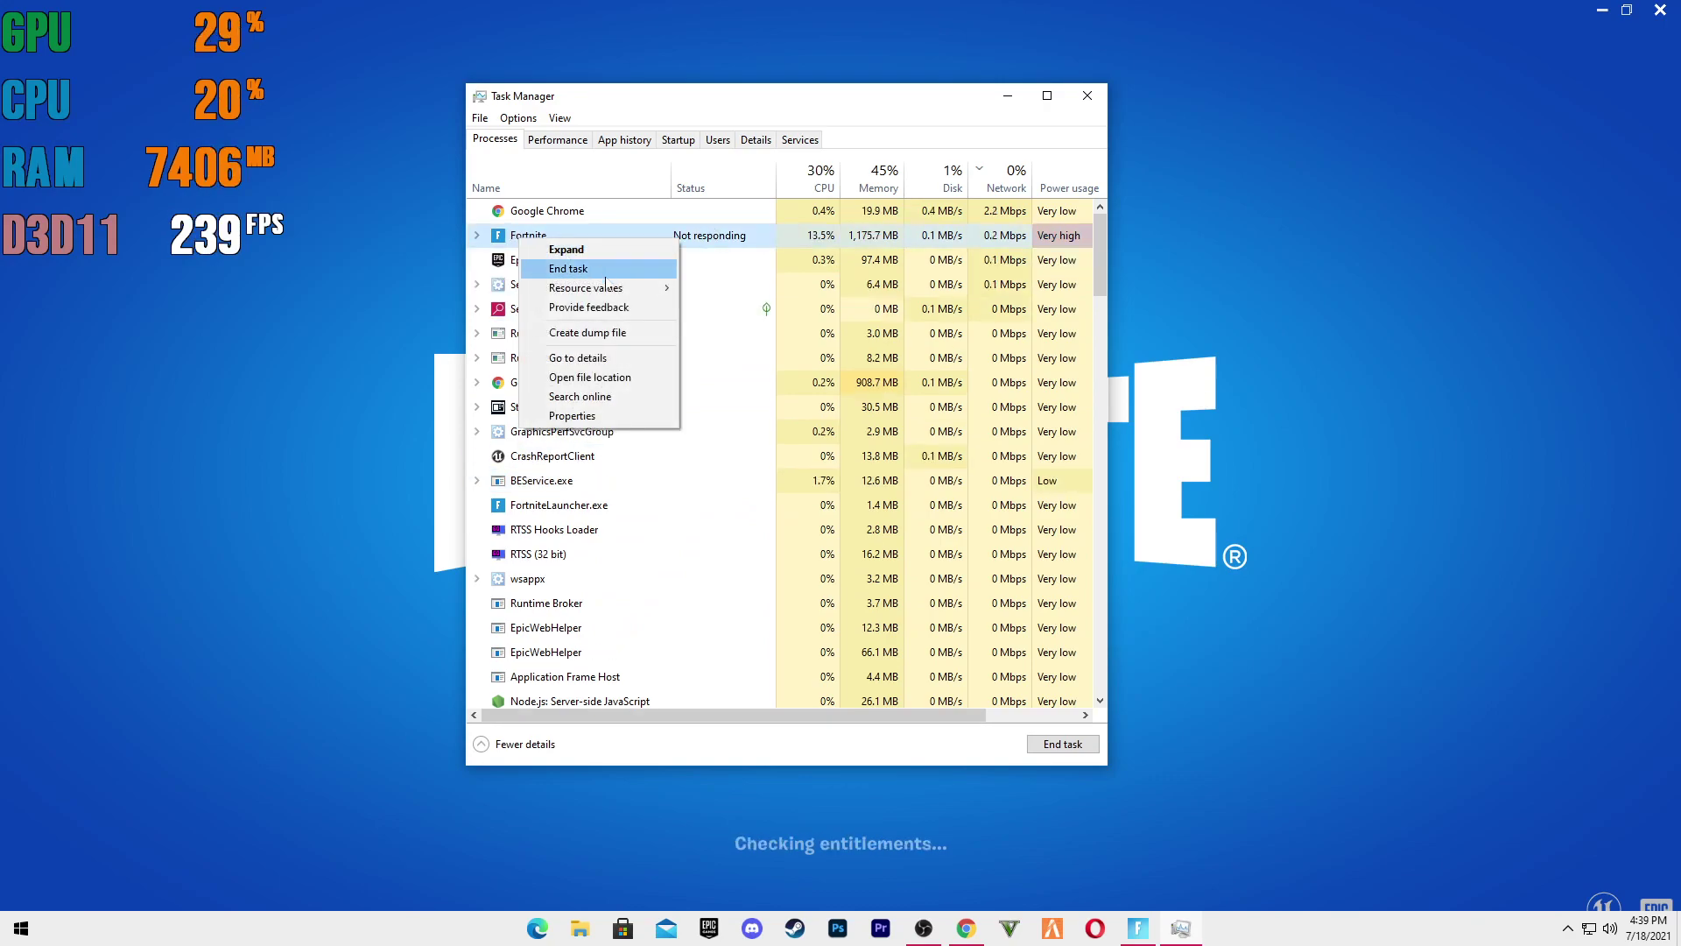
click(585, 357)
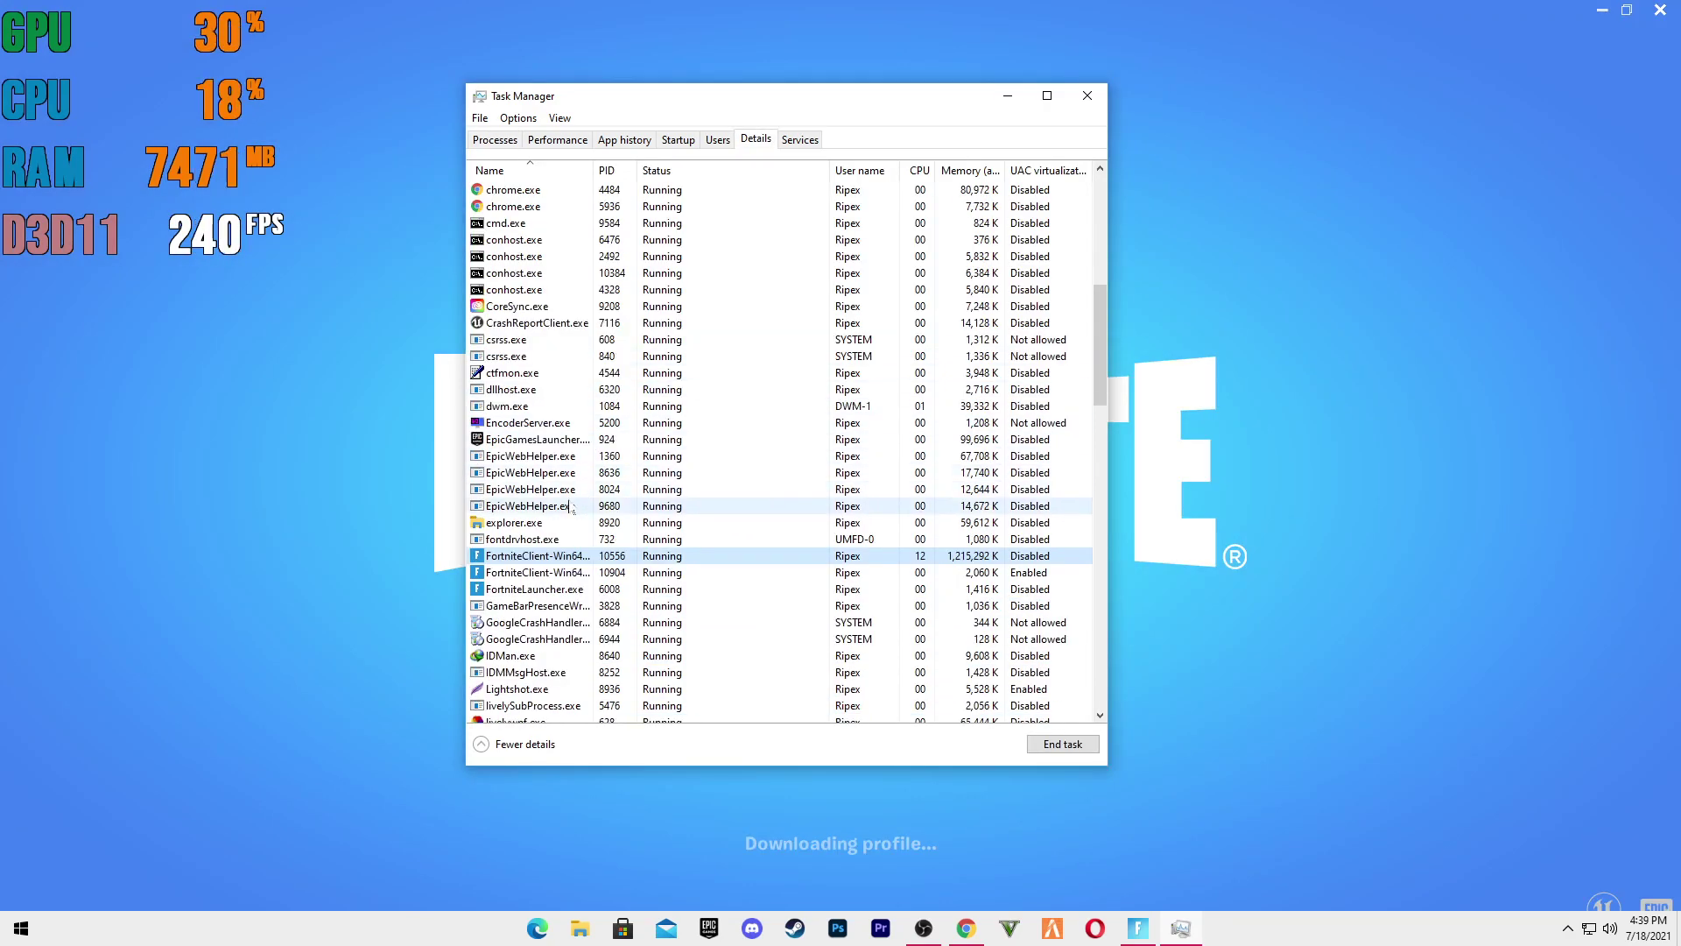
- Set the processor affinity of FortniteClient-Win64-Shipping.exe to CPU 1 through CPU 7, excluding CPU 0
right_click(527, 559)
mouse_move(591, 634)
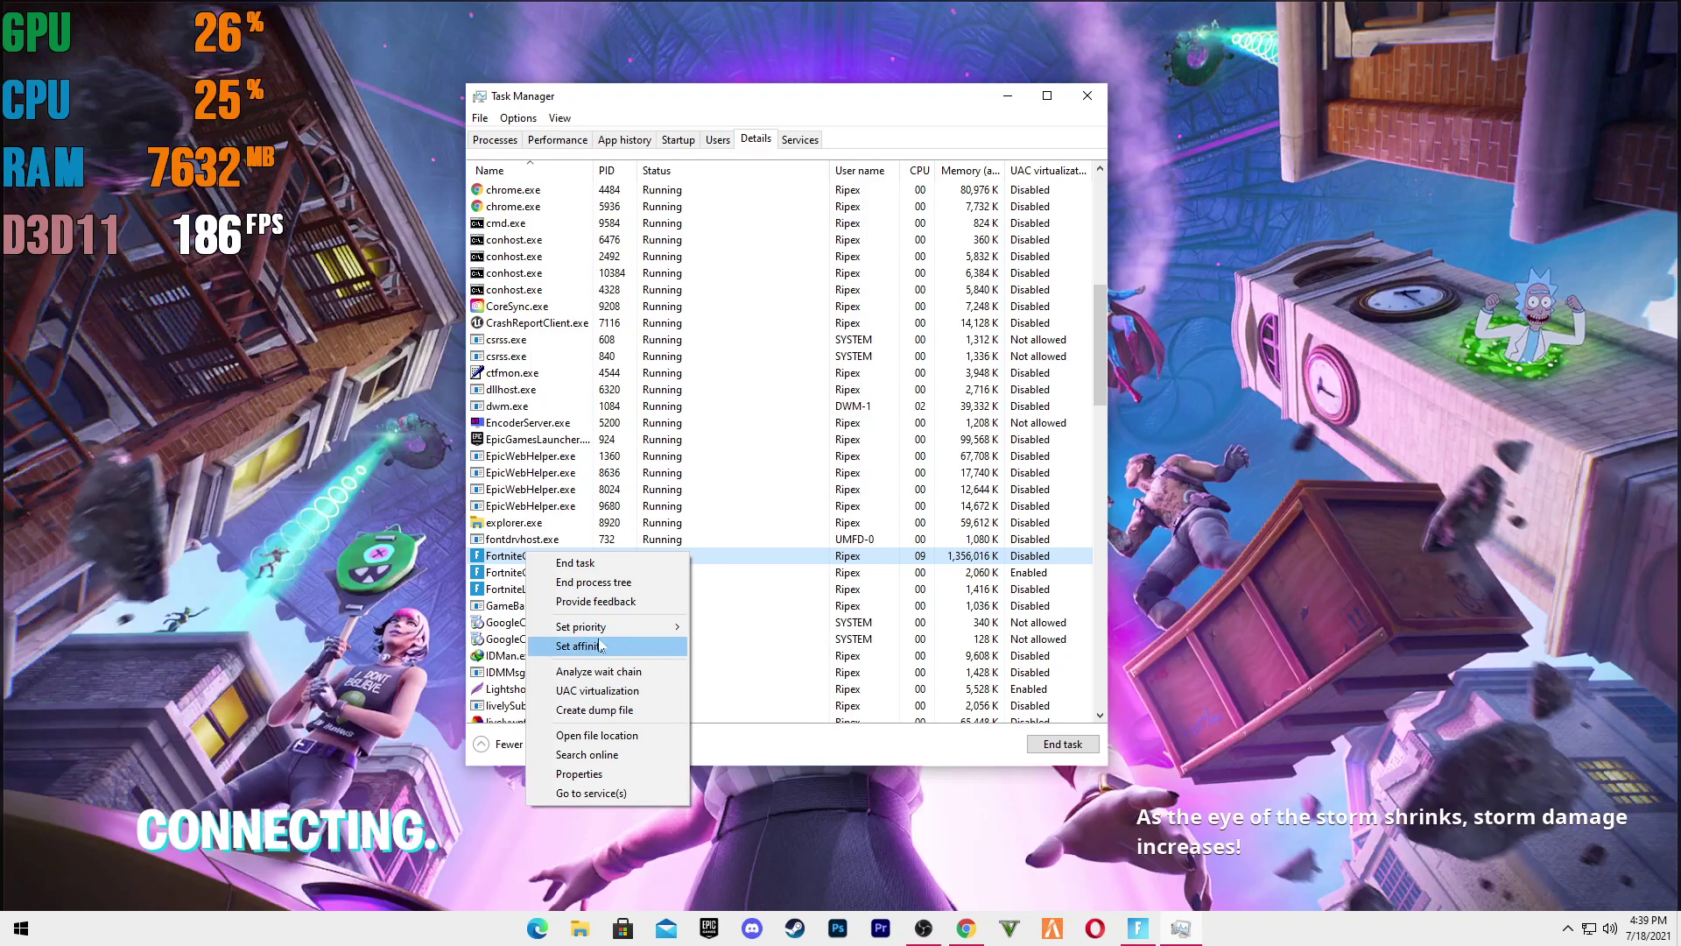
click(580, 646)
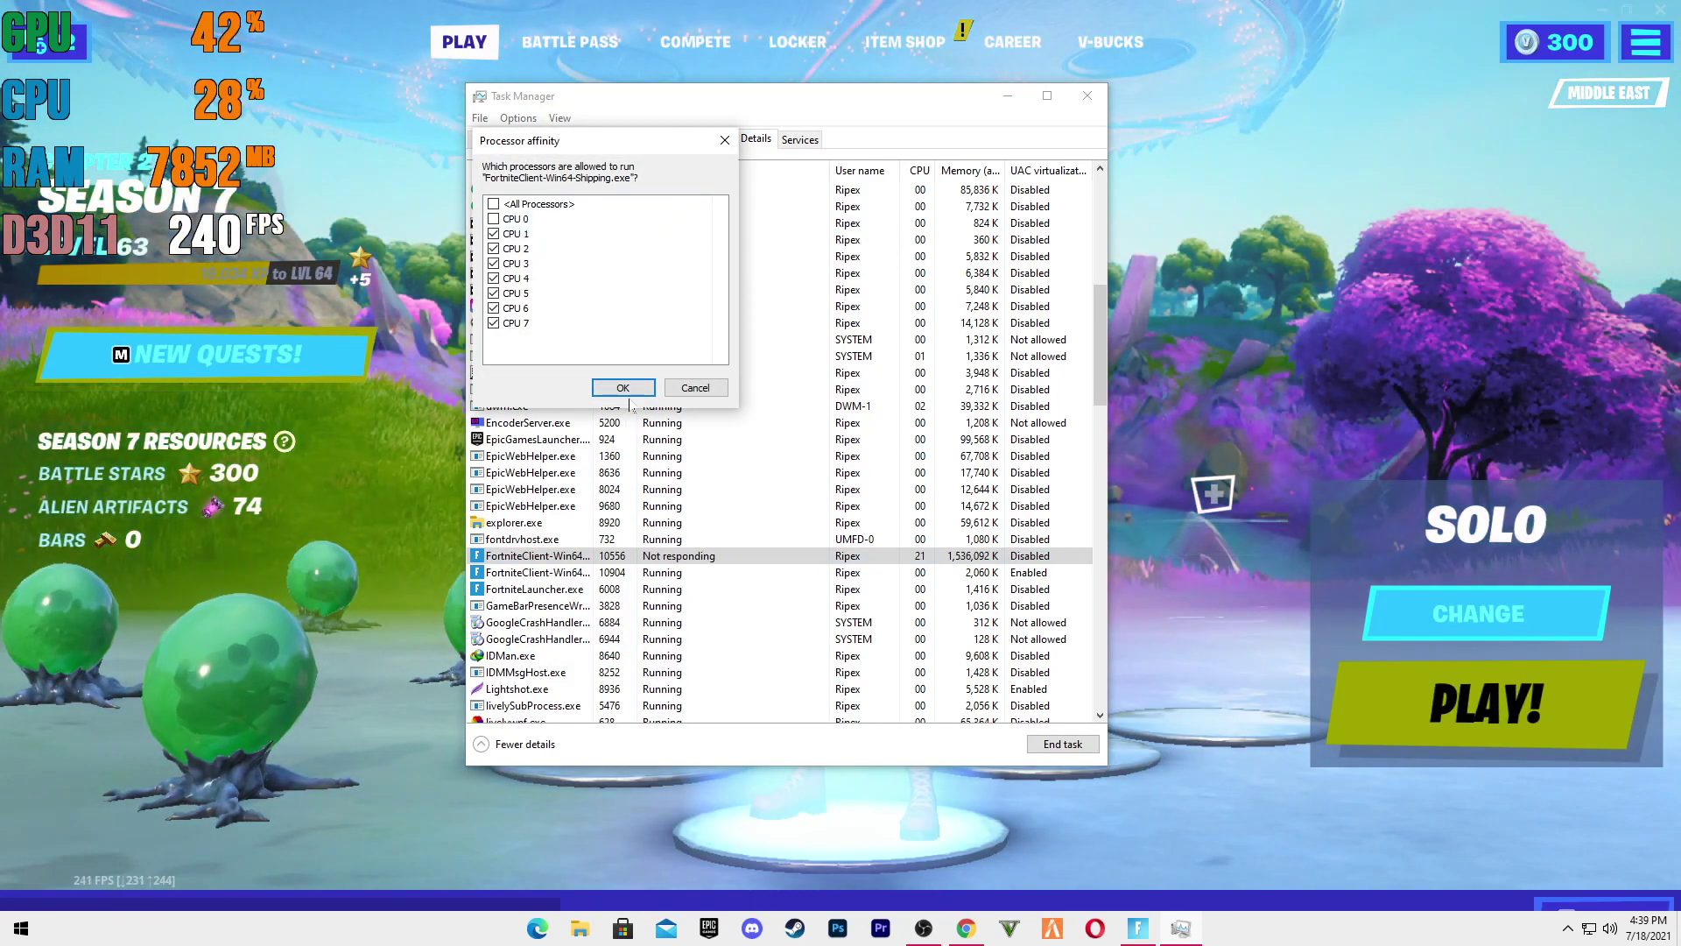
click(623, 387)
- Set the processor affinity of FortniteClient-Win64-Shipping_BE.exe, and restrict FortniteLauncher.exe to CPU 1 through CPU 7
right_click(552, 575)
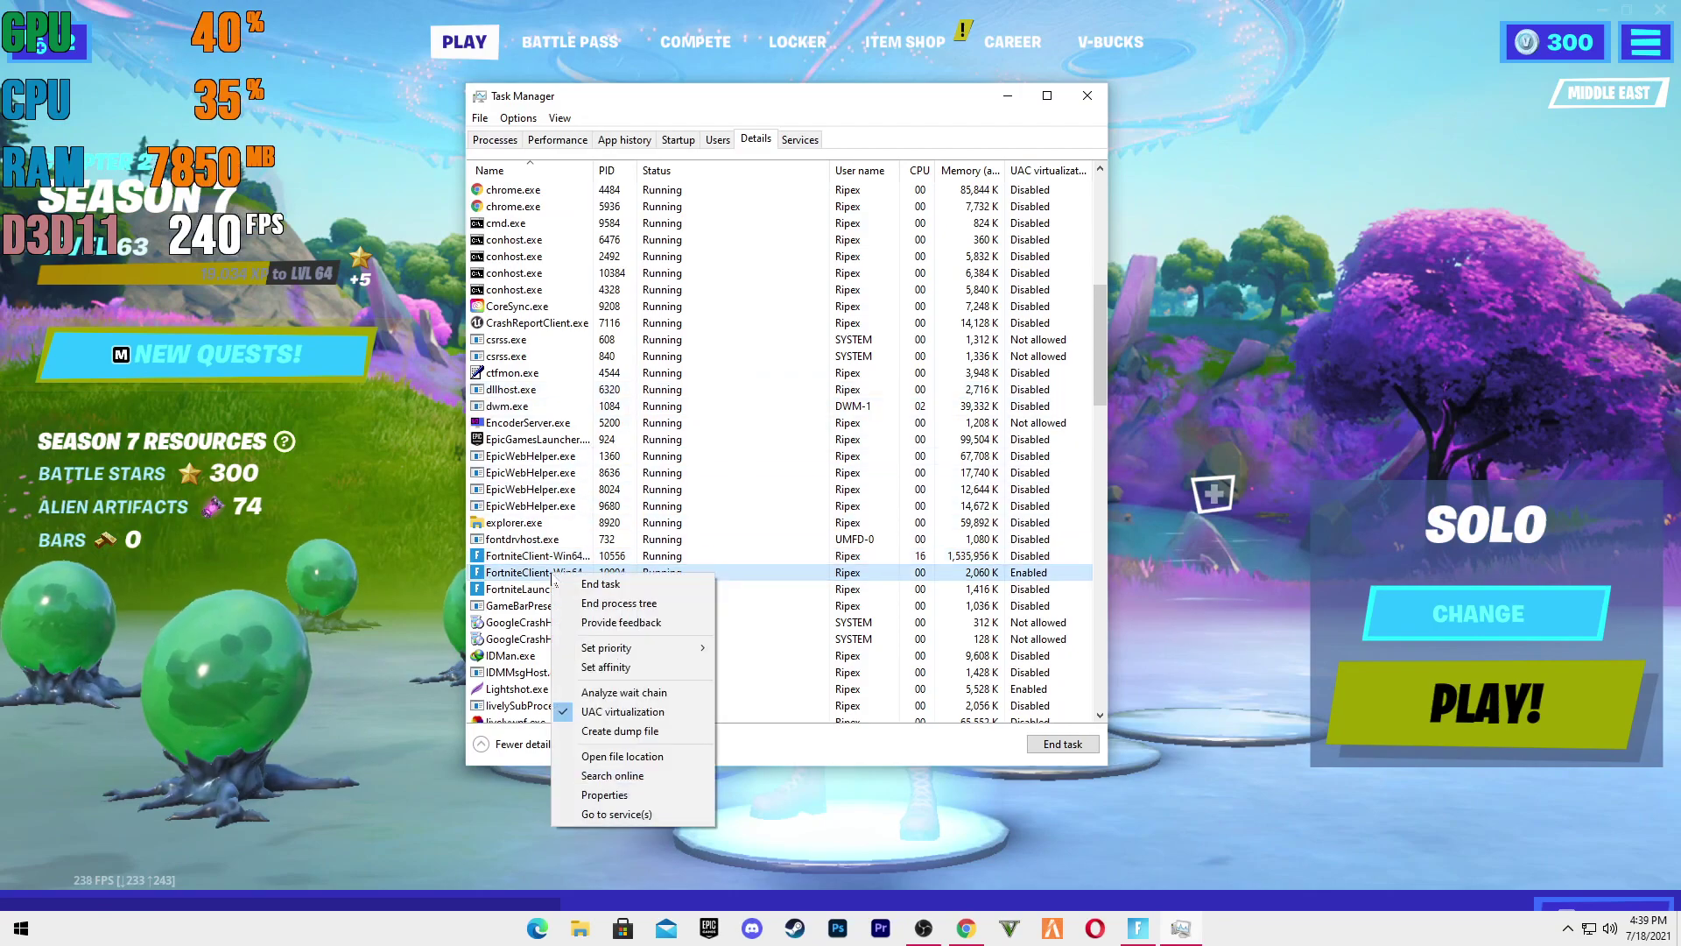
click(613, 668)
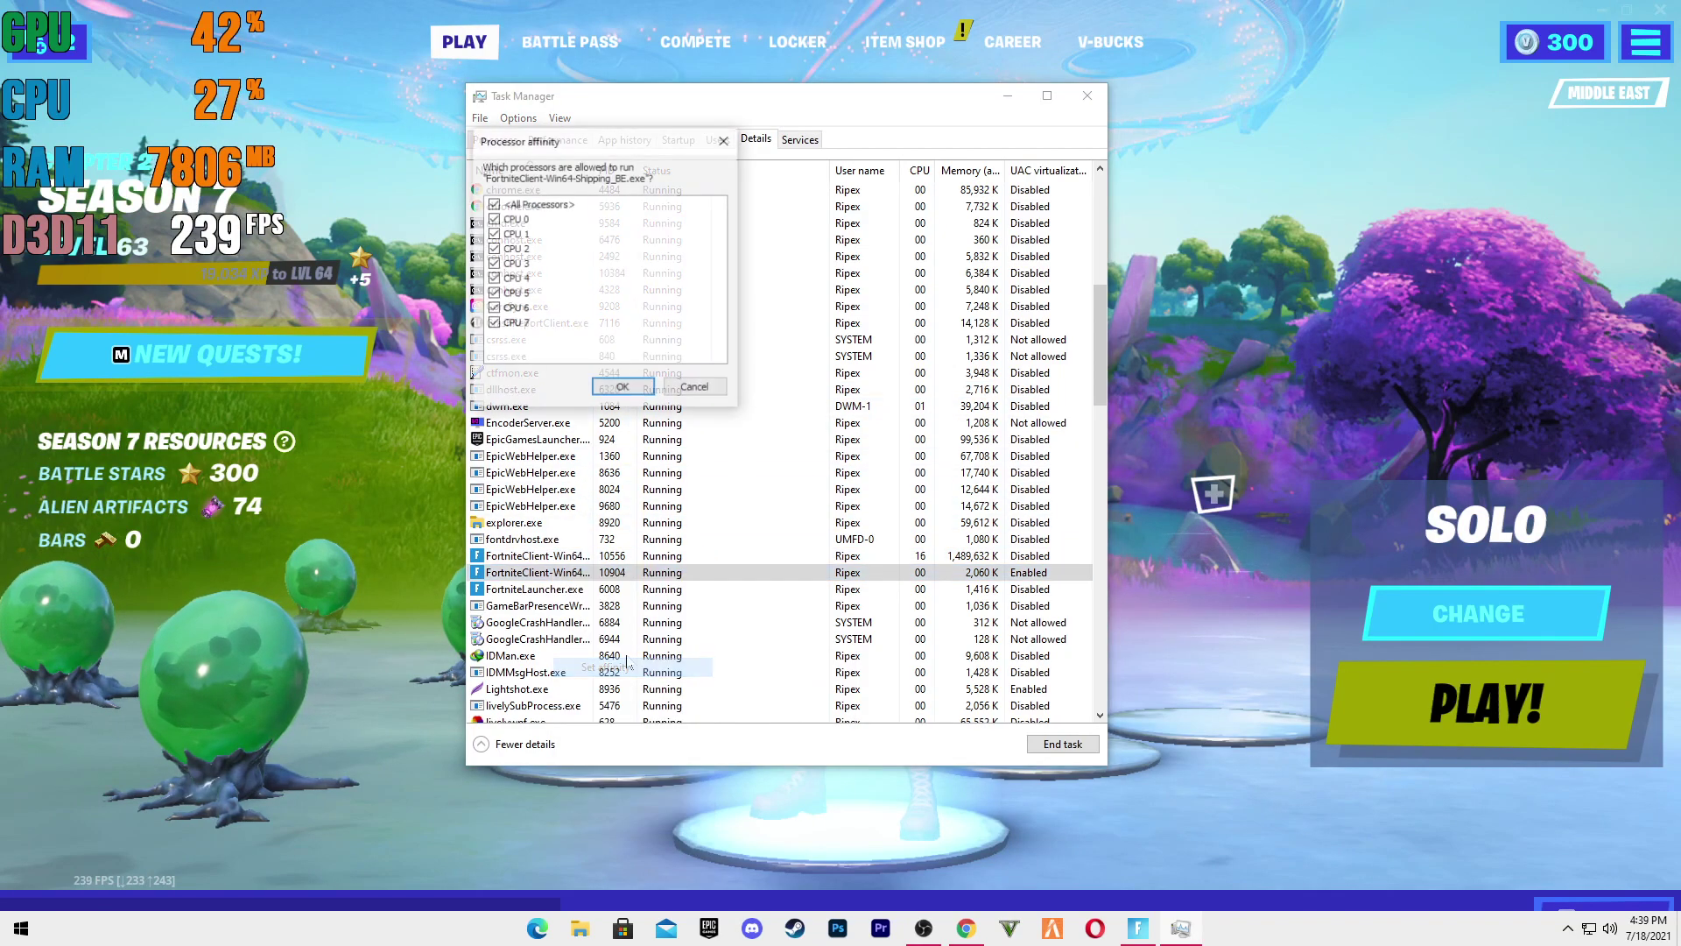
click(622, 387)
right_click(526, 587)
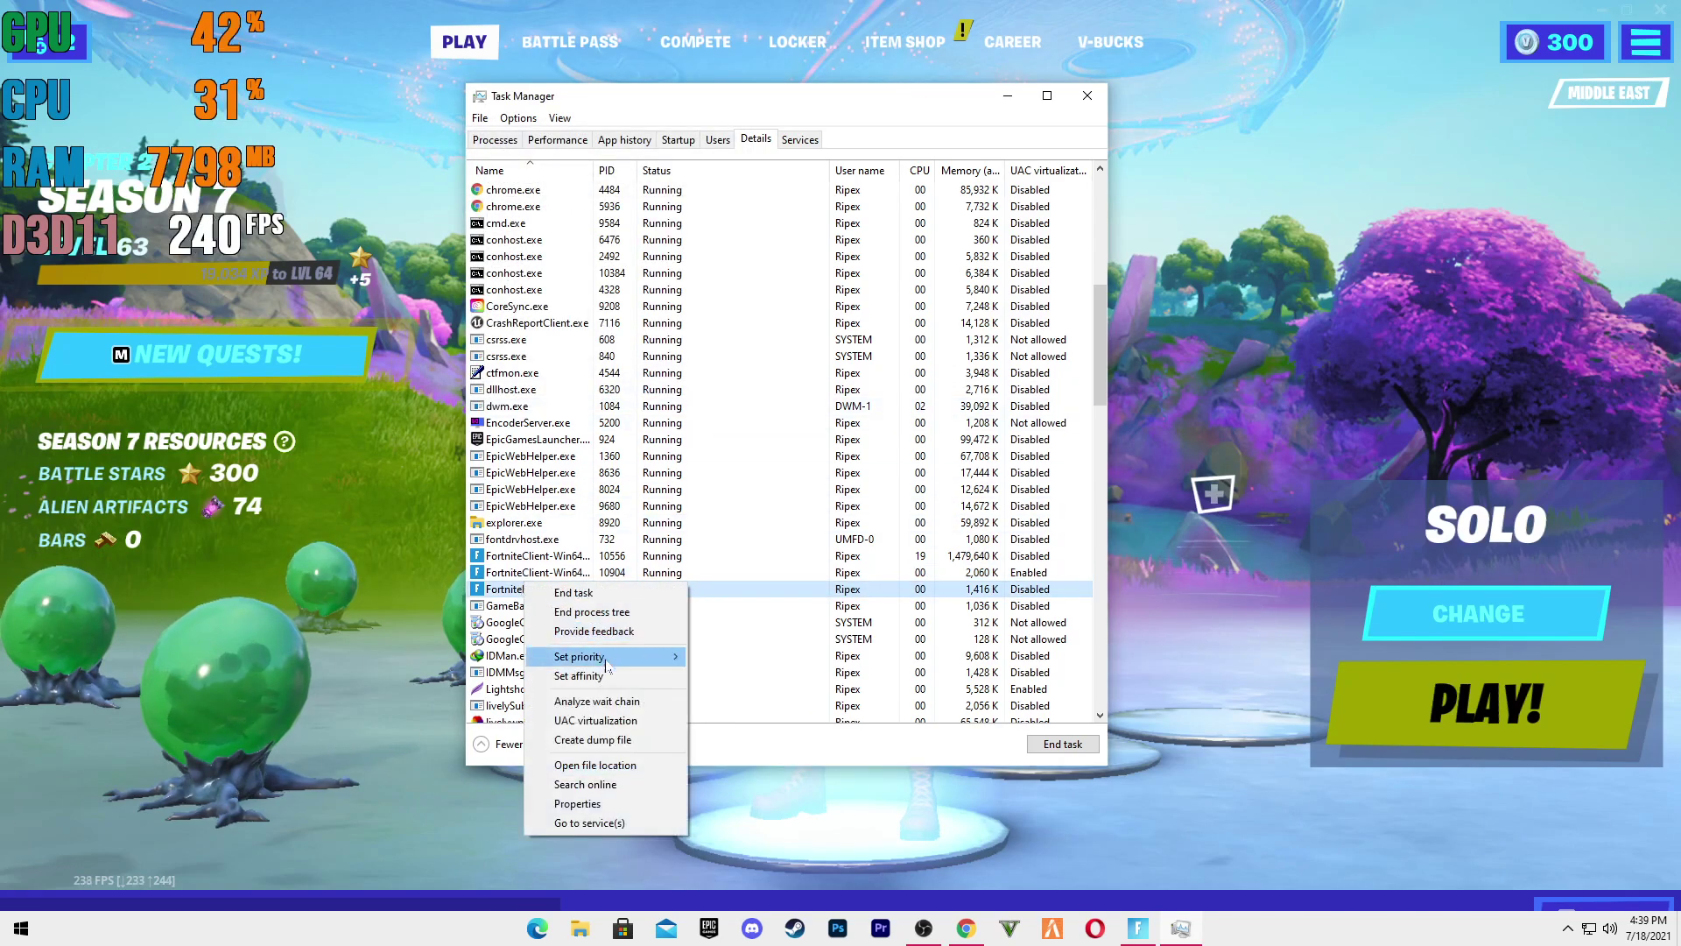
click(606, 675)
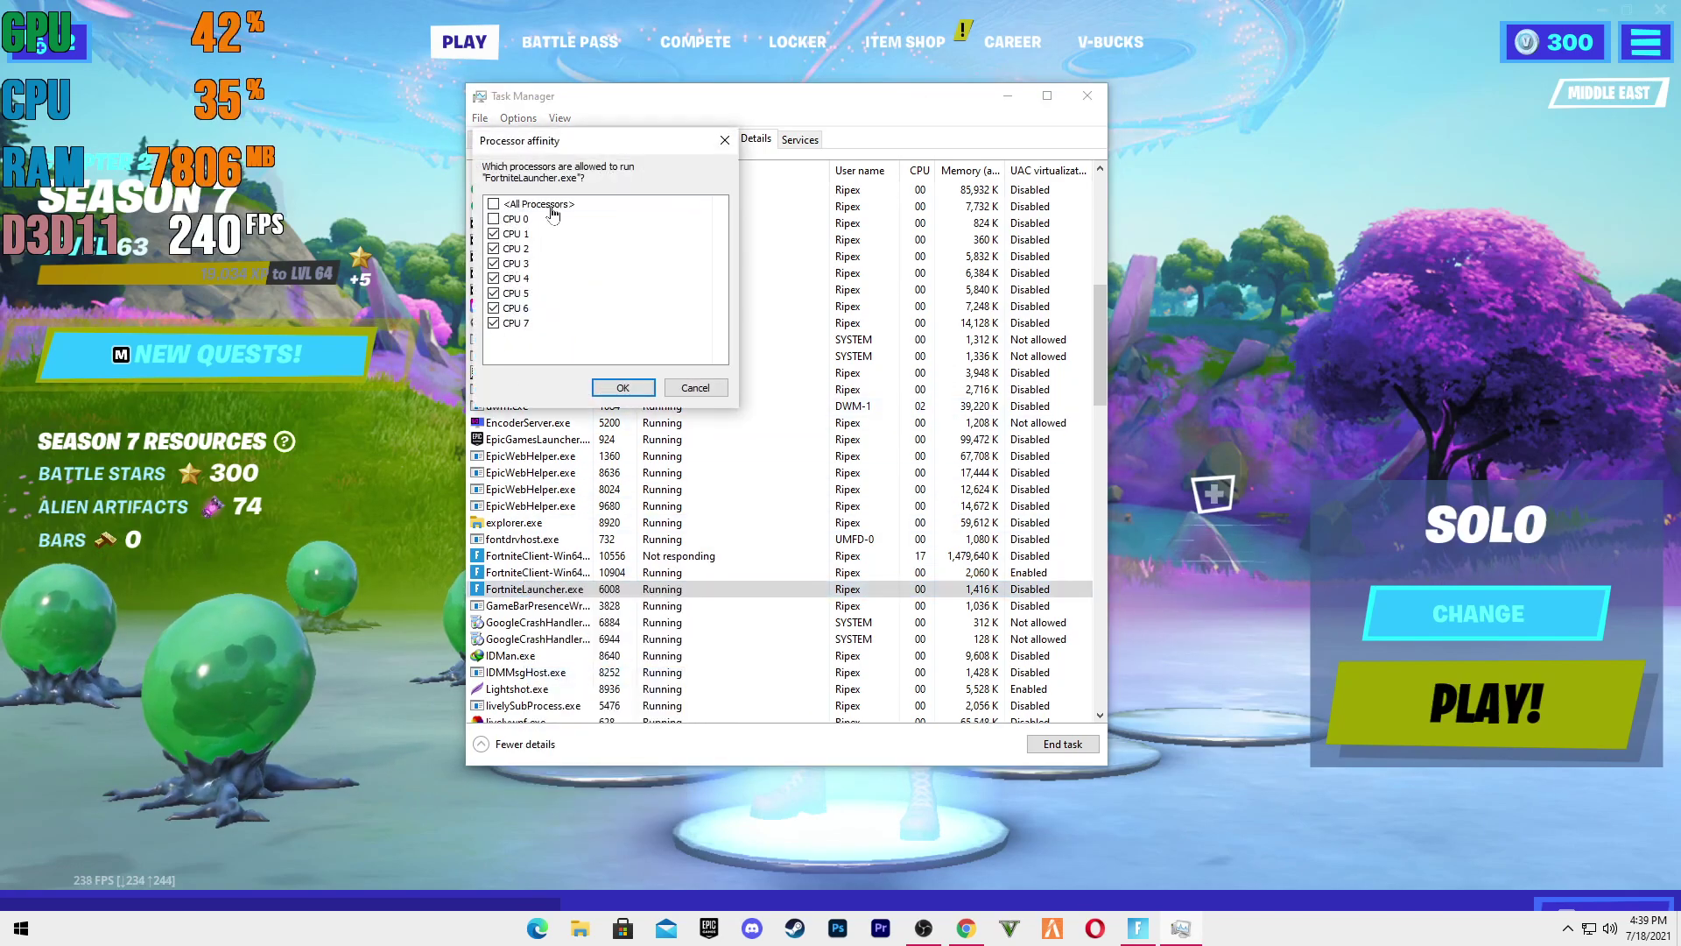
click(620, 387)
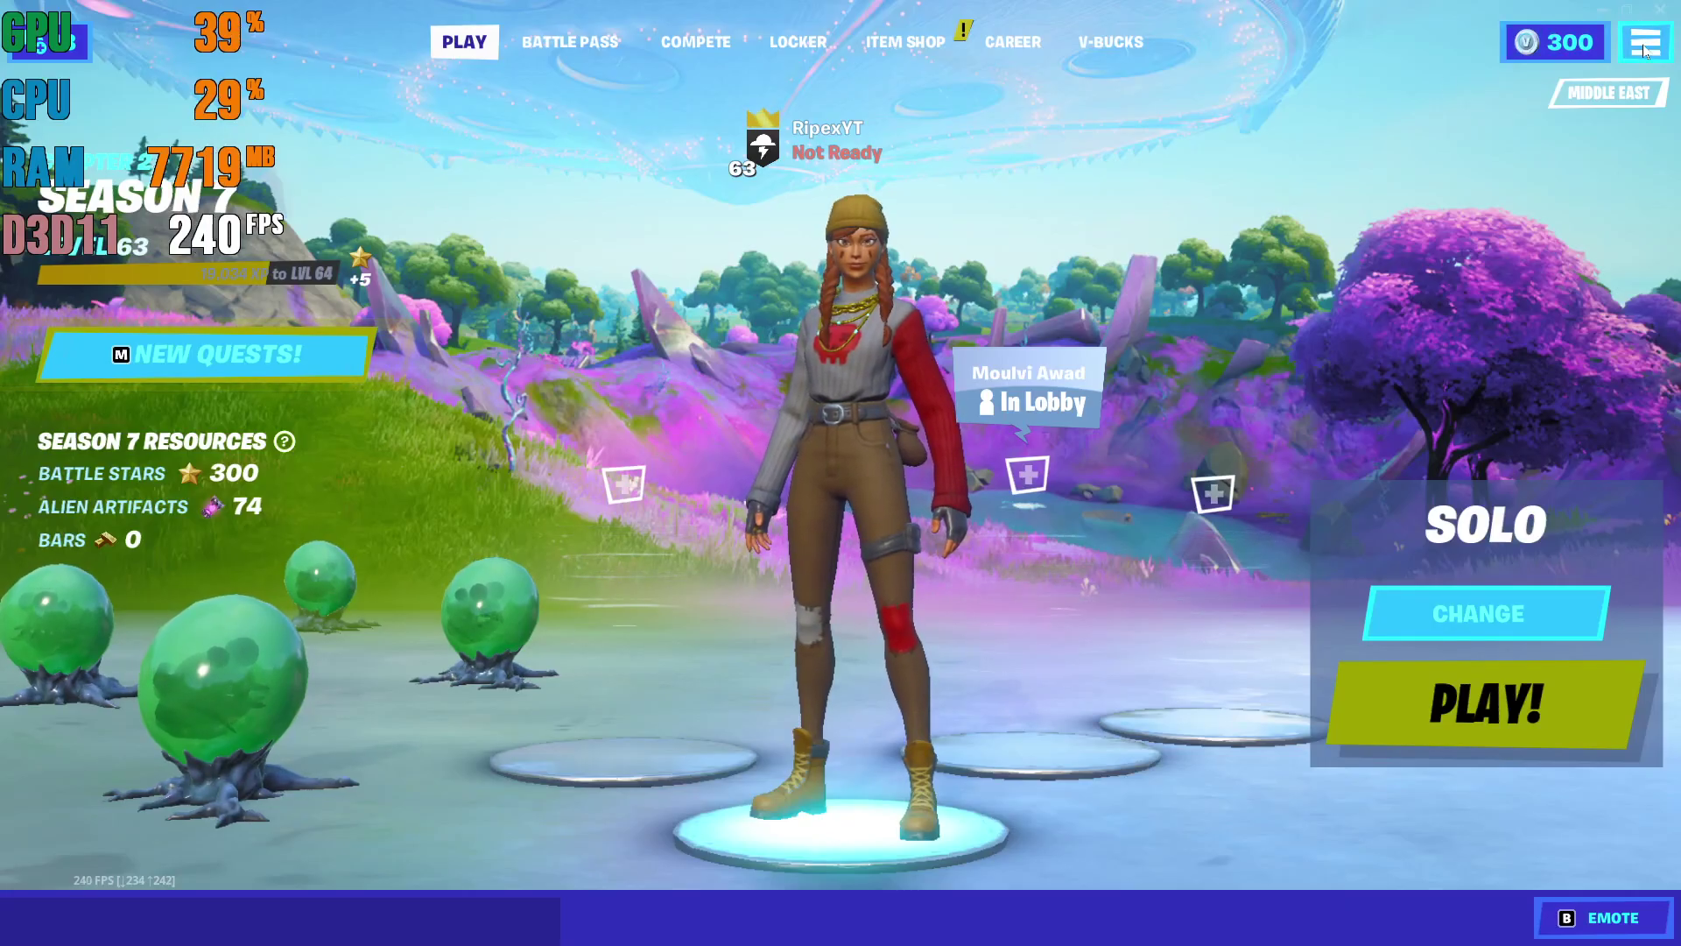
- Open Fortnite's video settings and set the window mode to Fullscreen and the resolution to 1920 x 1080 16:9
click(1646, 40)
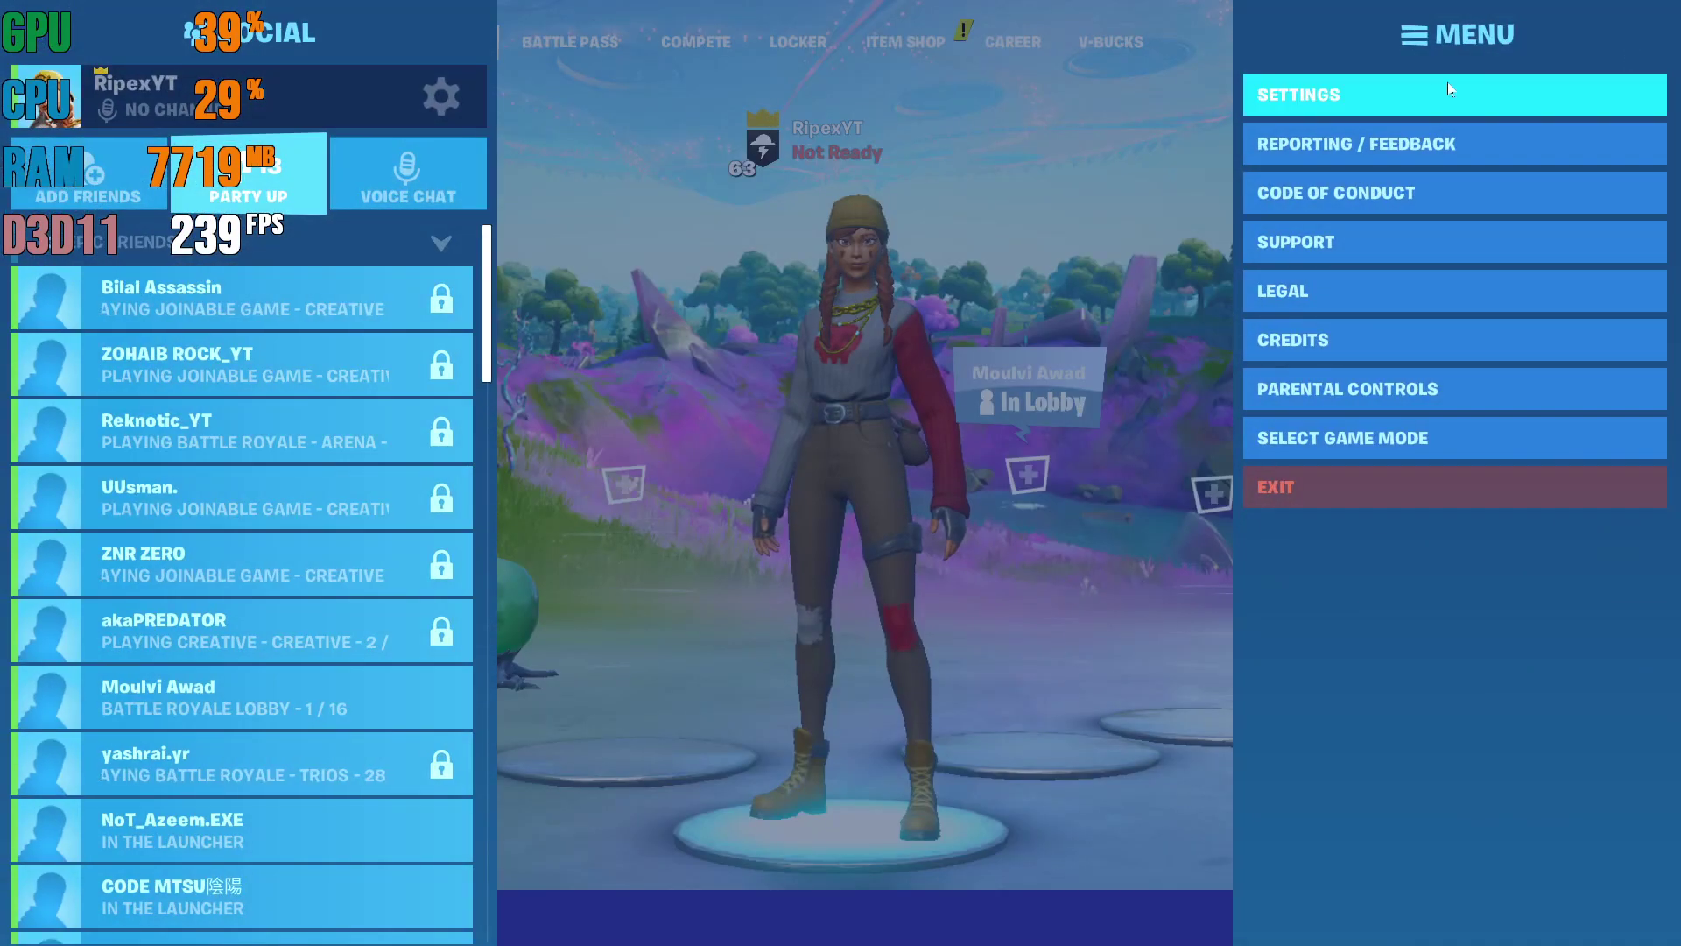
click(1316, 101)
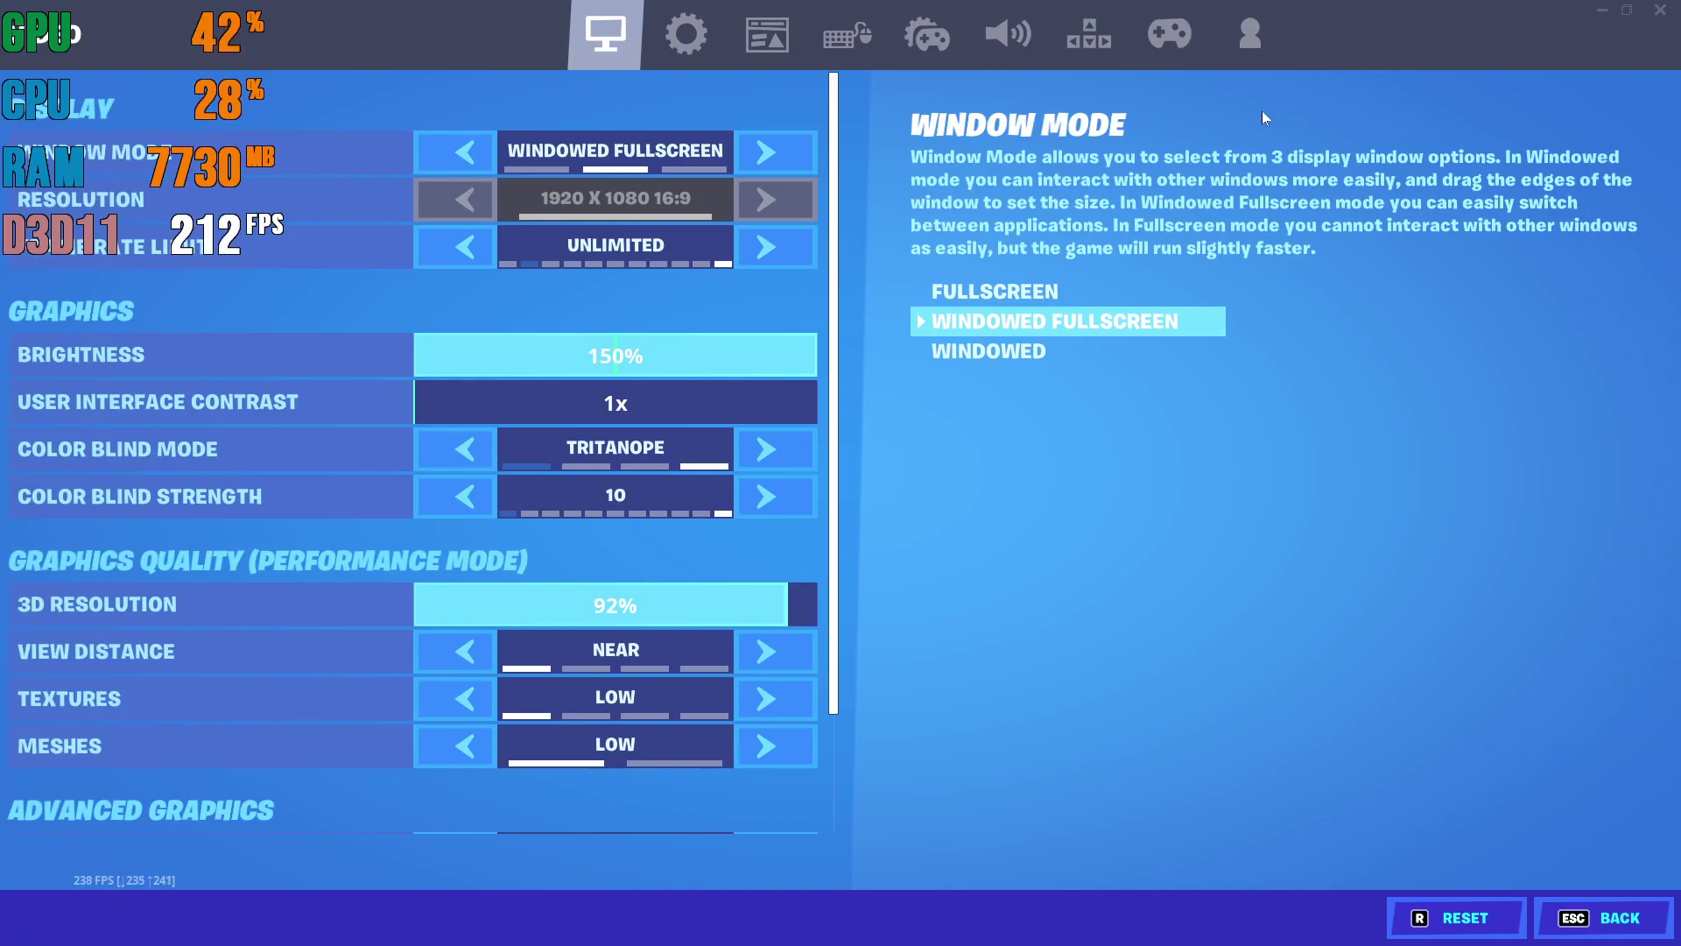
click(755, 159)
click(755, 159)
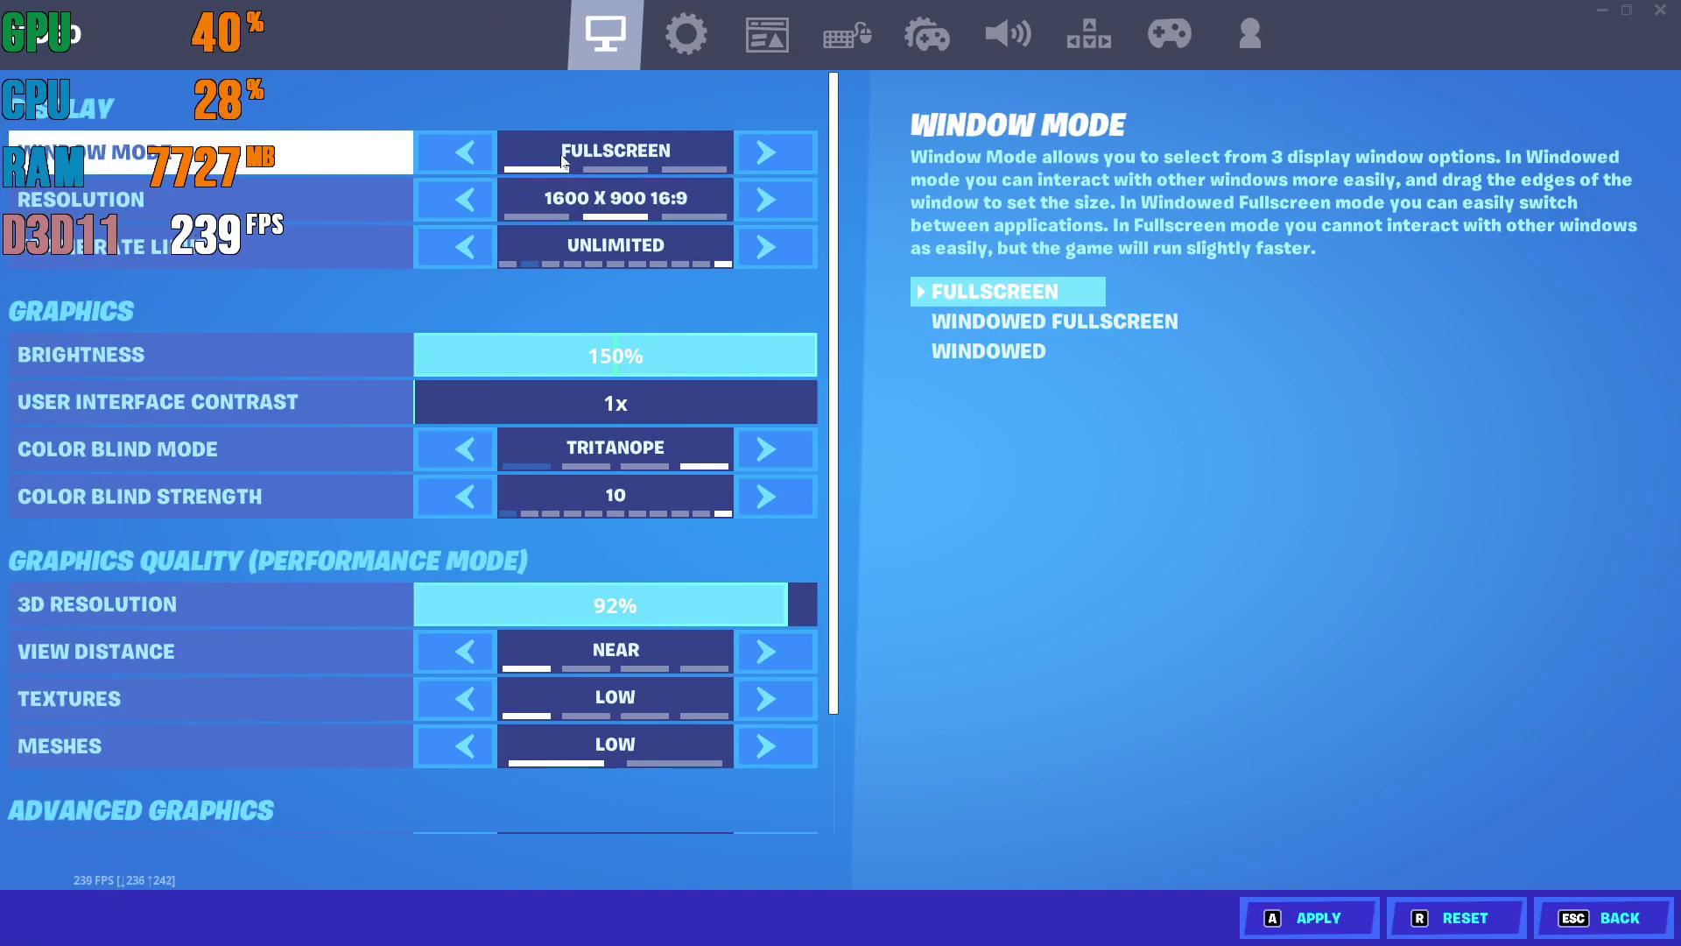
click(765, 200)
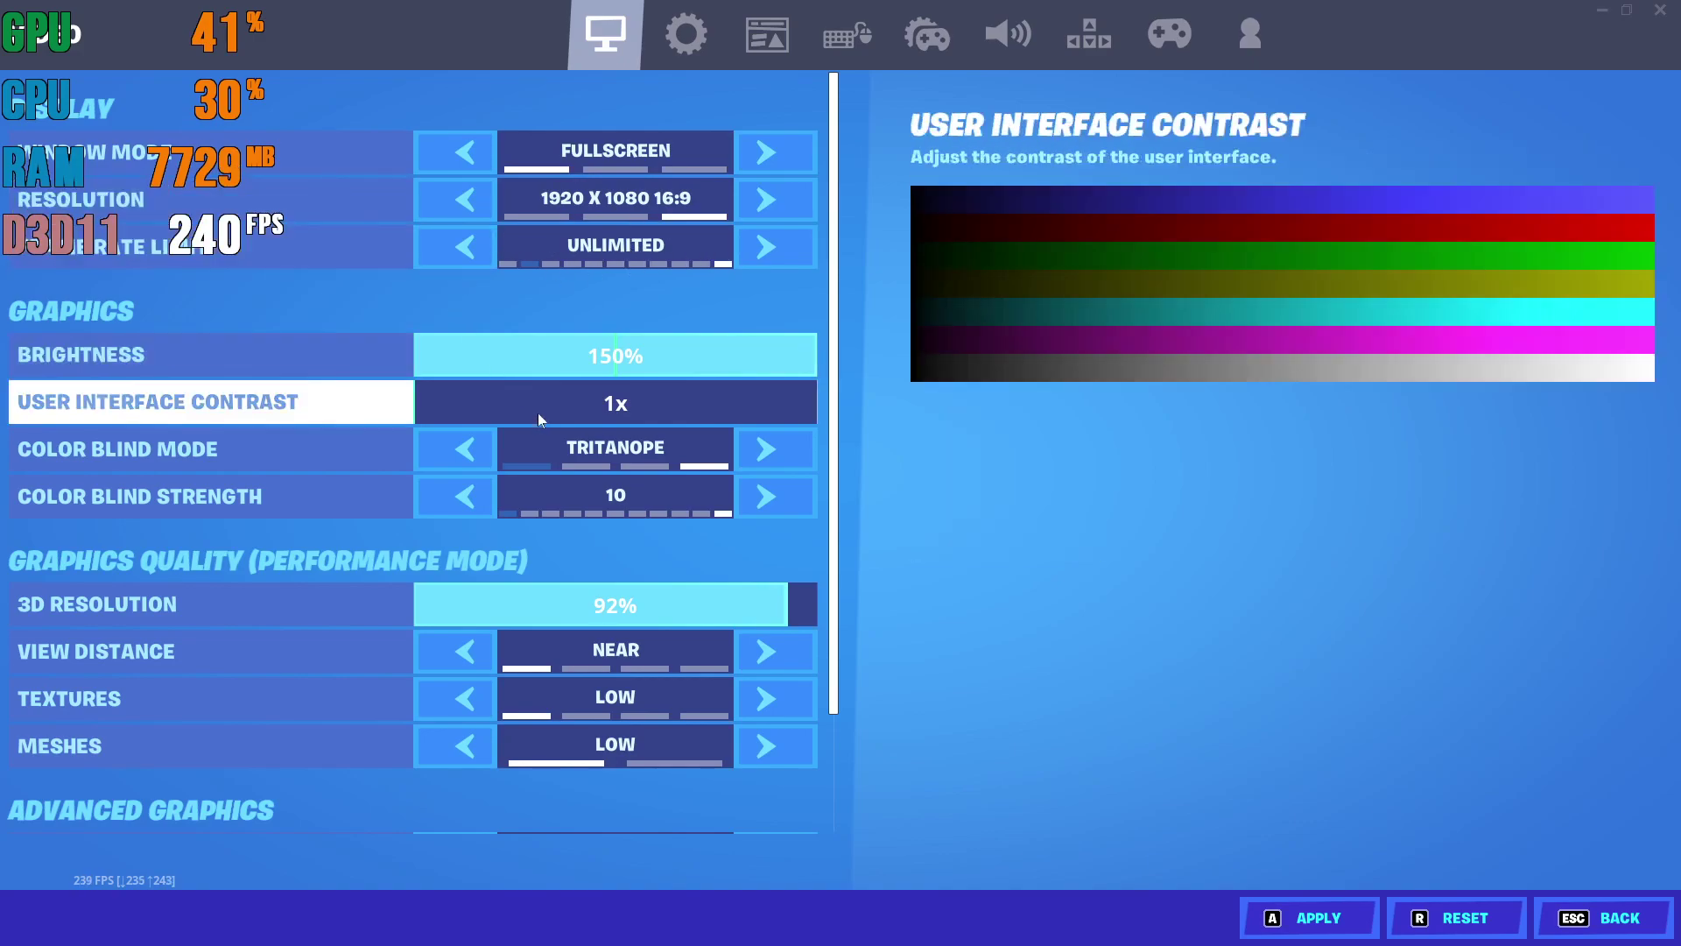
- Adjust the 3D Resolution percentage in Fortnite's performance mode graphics quality settings
scroll(490, 457, down, 1)
scroll(464, 458, down, 1)
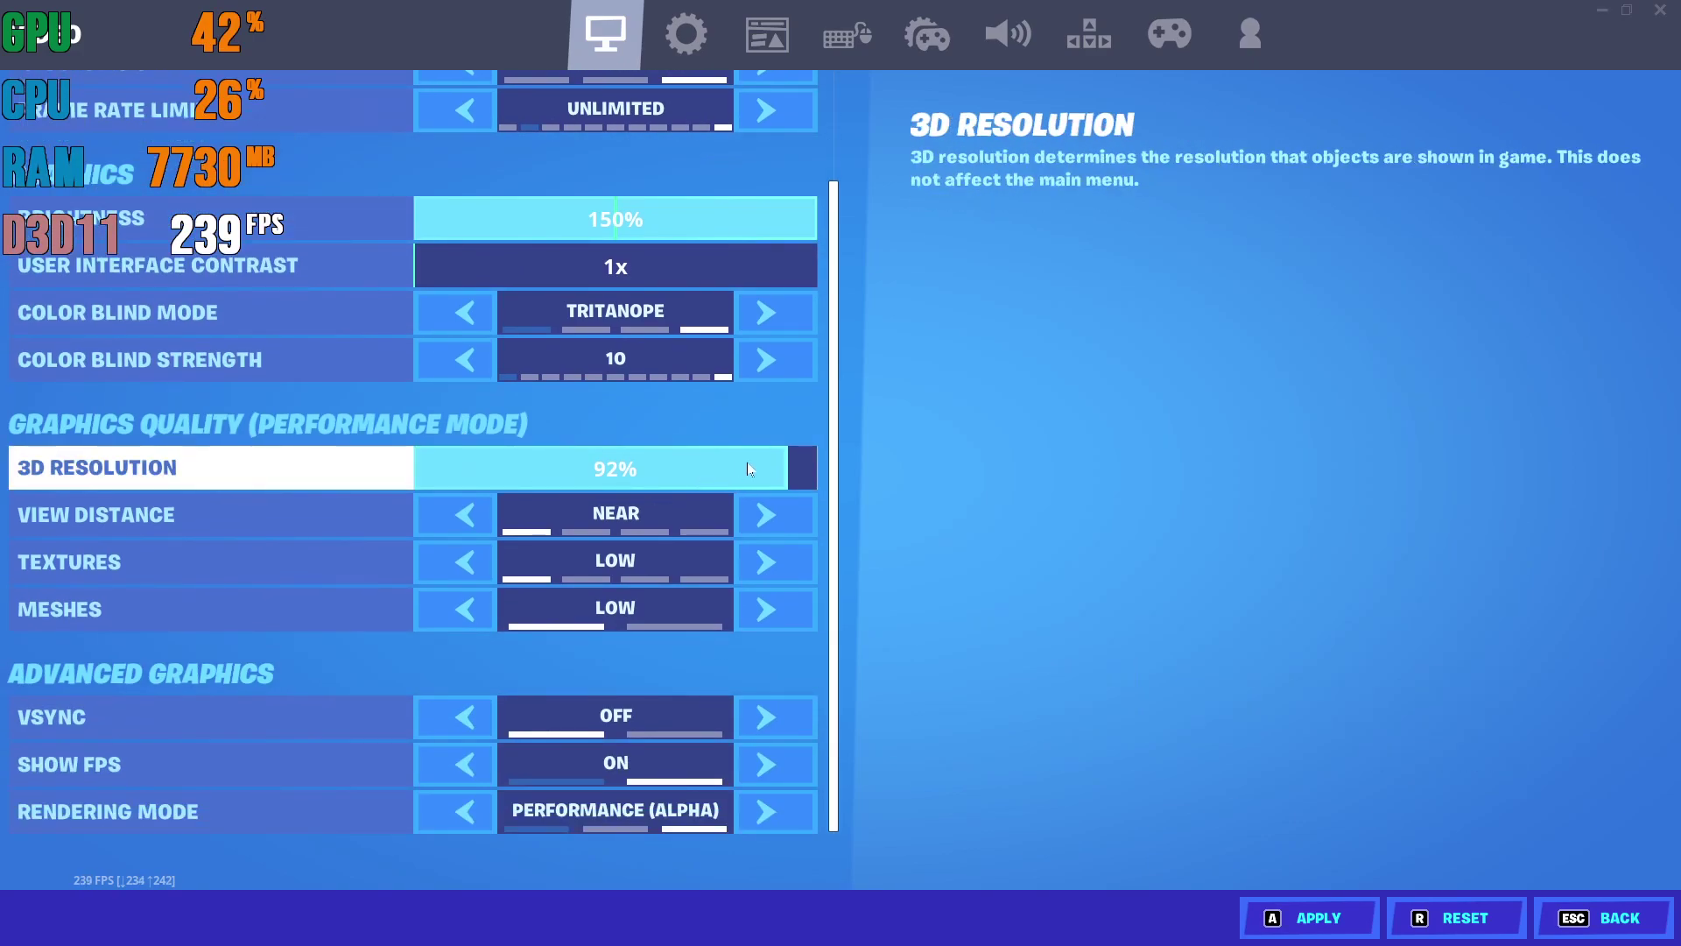
drag(751, 465, 891, 465)
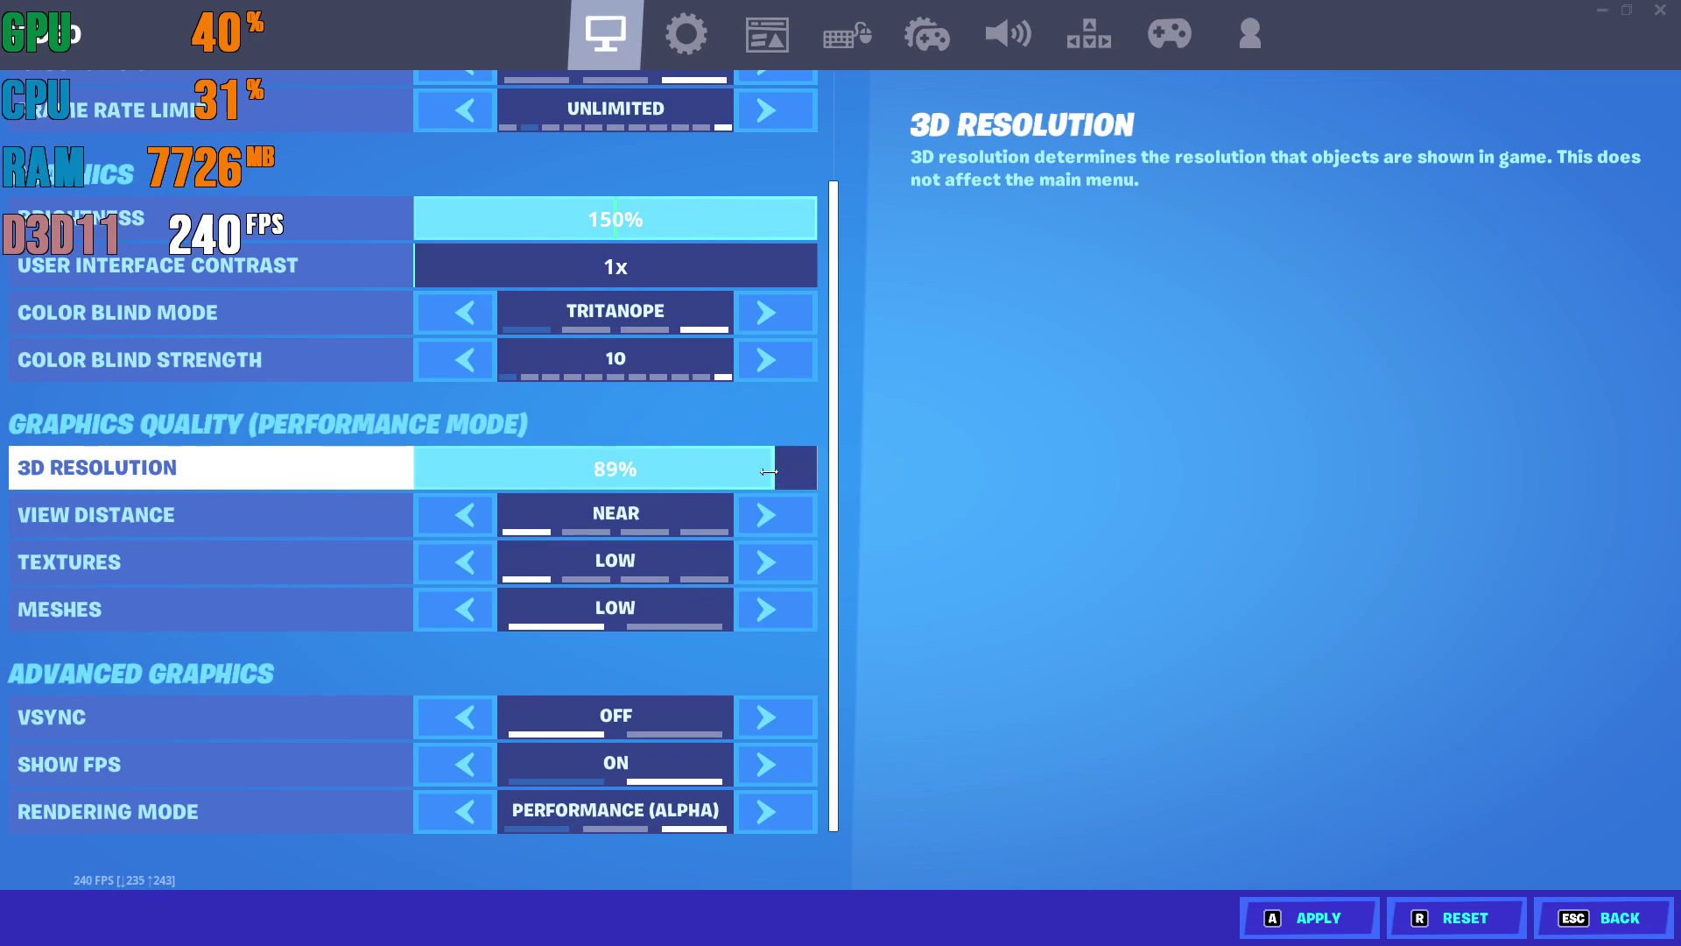